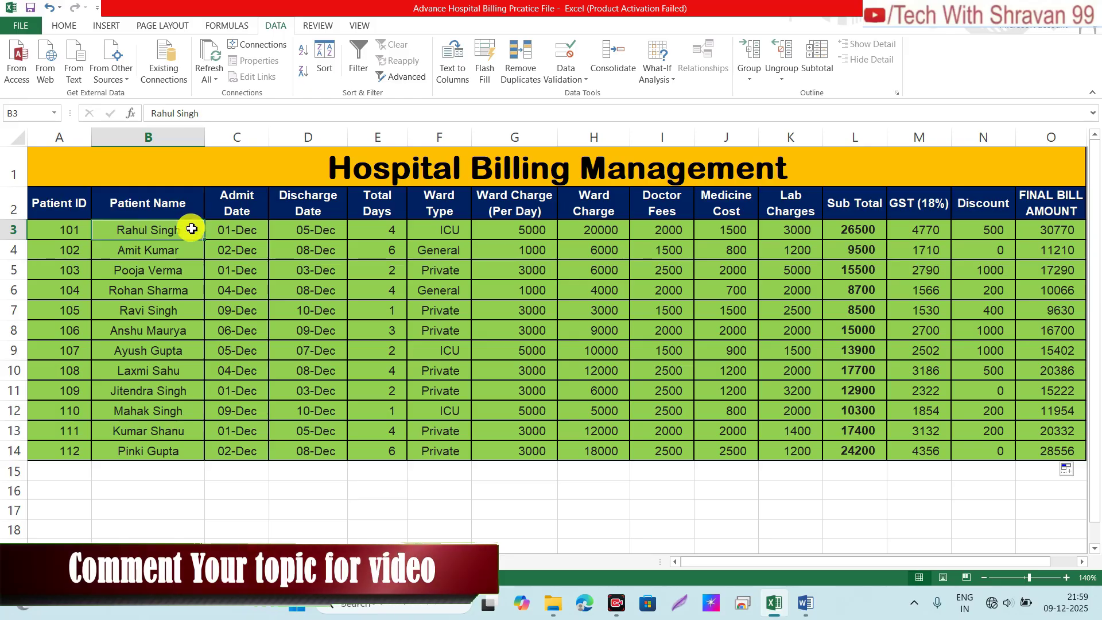
Examine the admit and discharge dates and the Total Days formula in the first patient row
{"action": "left_click", "coordinate": [239, 231]}
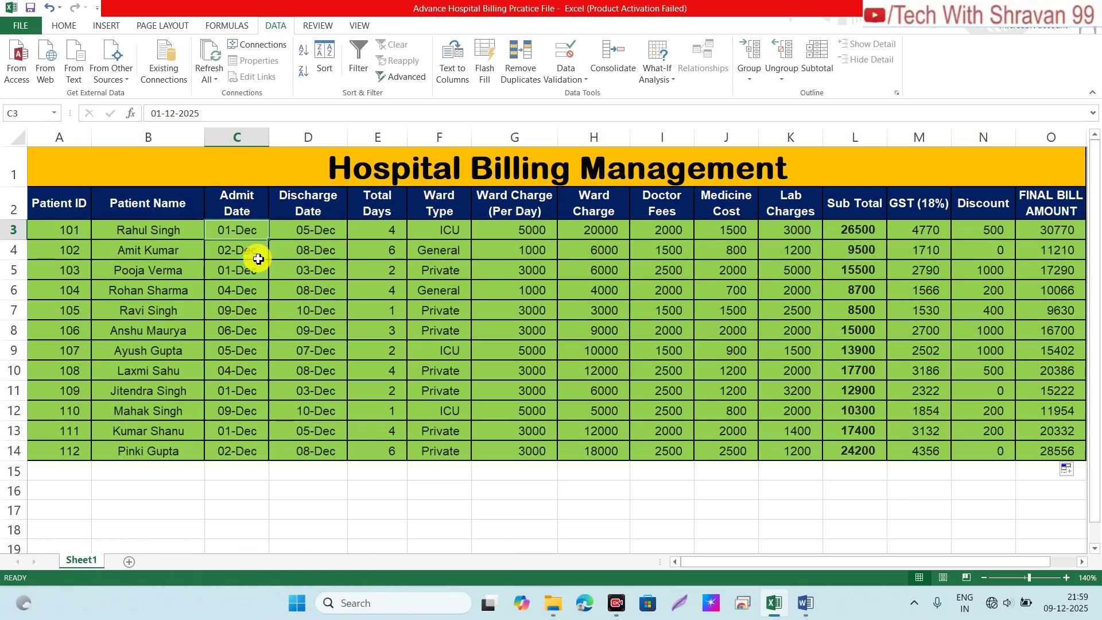
{"action": "left_click", "coordinate": [253, 289]}
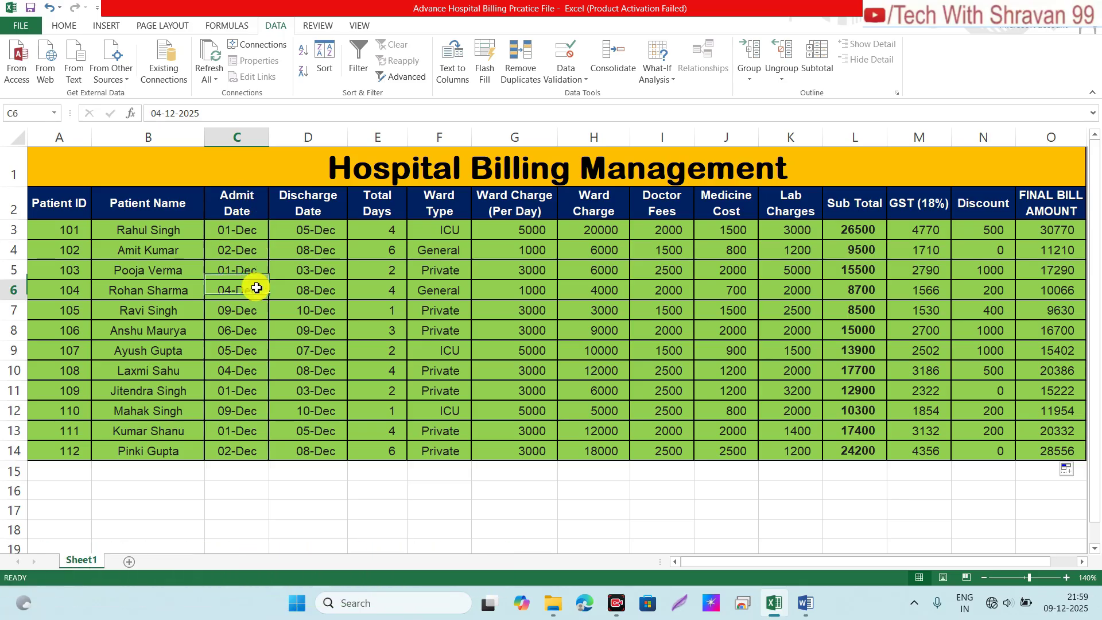
{"action": "left_click", "coordinate": [313, 236]}
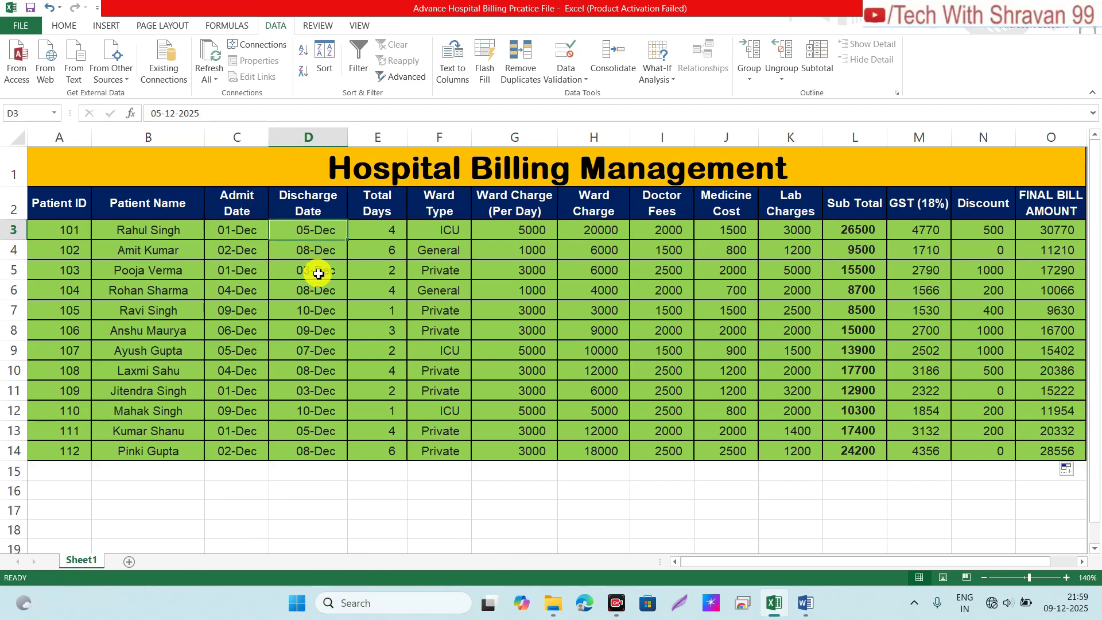
{"action": "left_click", "coordinate": [378, 214]}
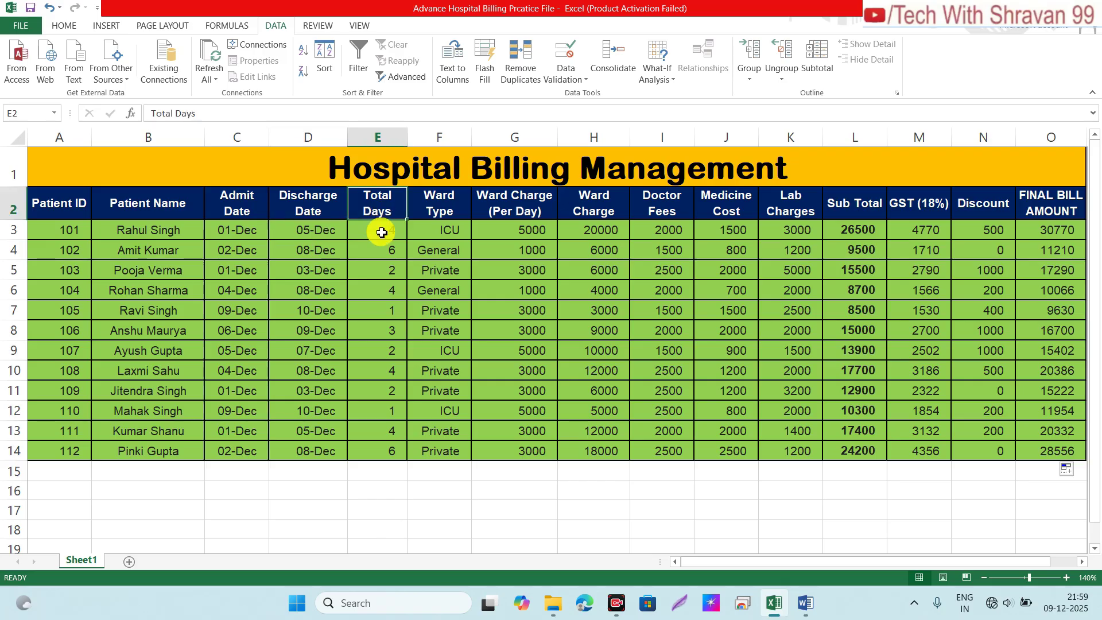
{"action": "left_click", "coordinate": [382, 233]}
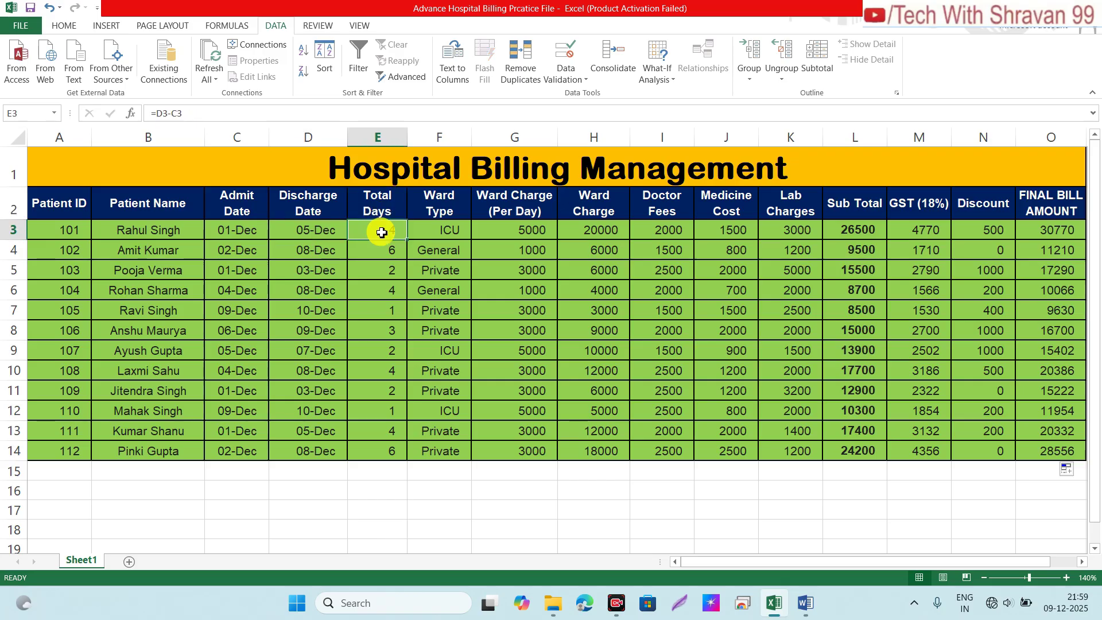
Examine the Ward Type entries and the choices offered by the dropdown in cell F3
{"action": "left_click", "coordinate": [448, 229]}
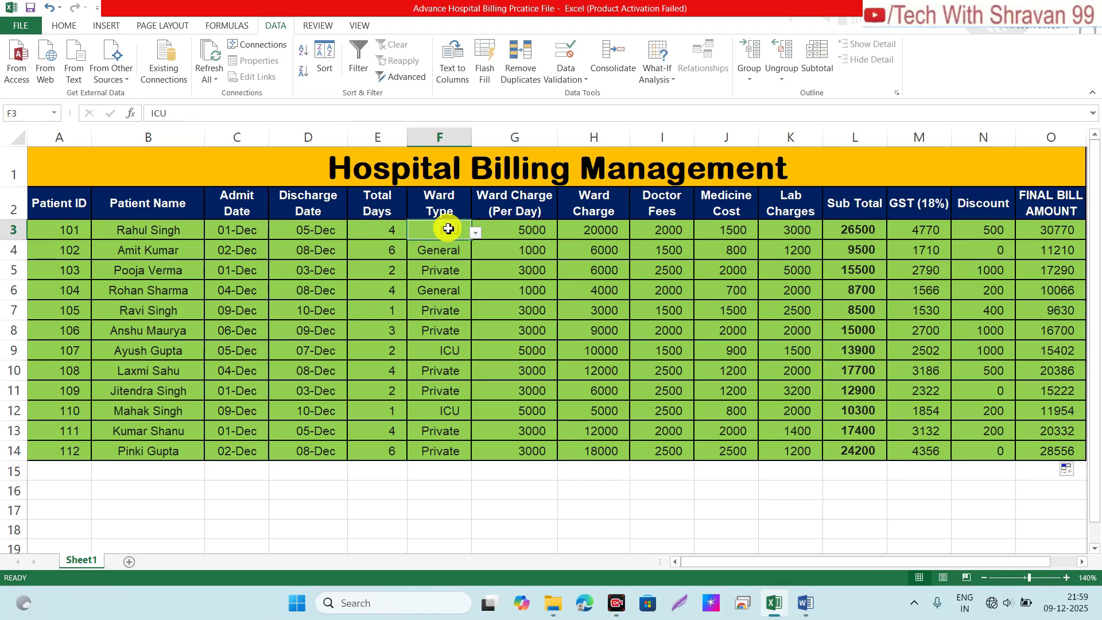
{"action": "left_click", "coordinate": [442, 271]}
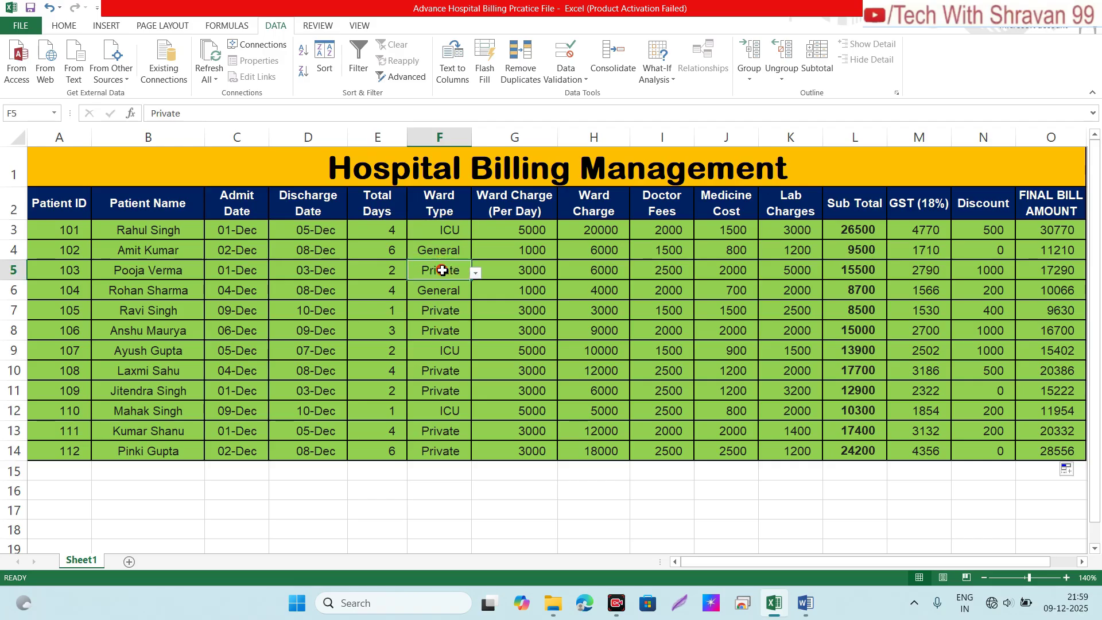
{"action": "left_click", "coordinate": [435, 237]}
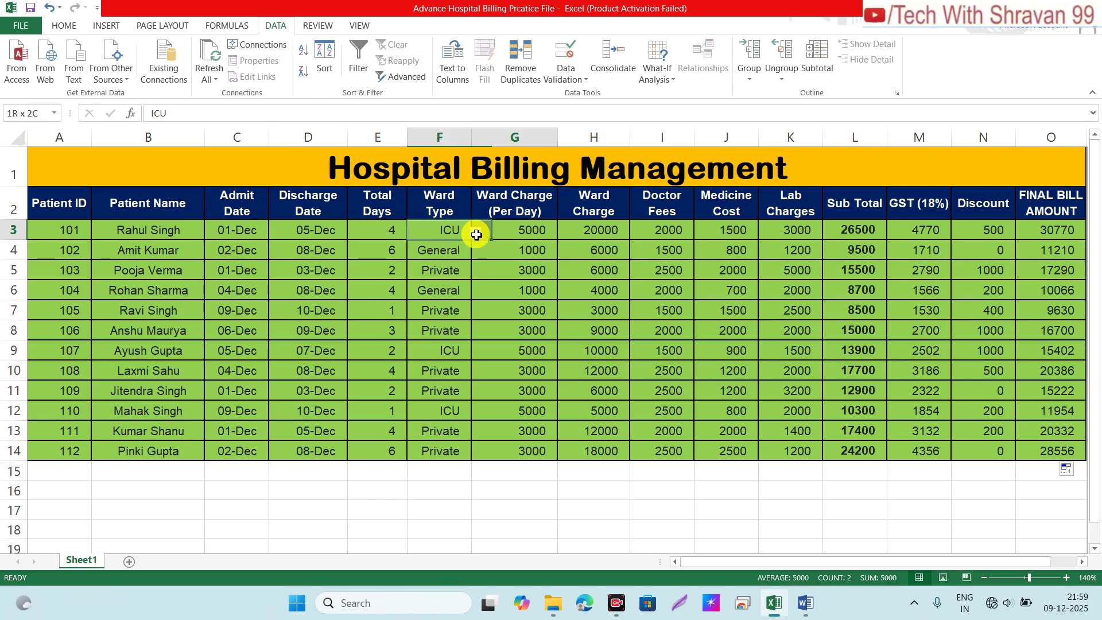
{"action": "left_click_drag", "start_coordinate": [478, 240], "coordinate": [480, 235]}
{"action": "left_click", "coordinate": [476, 233]}
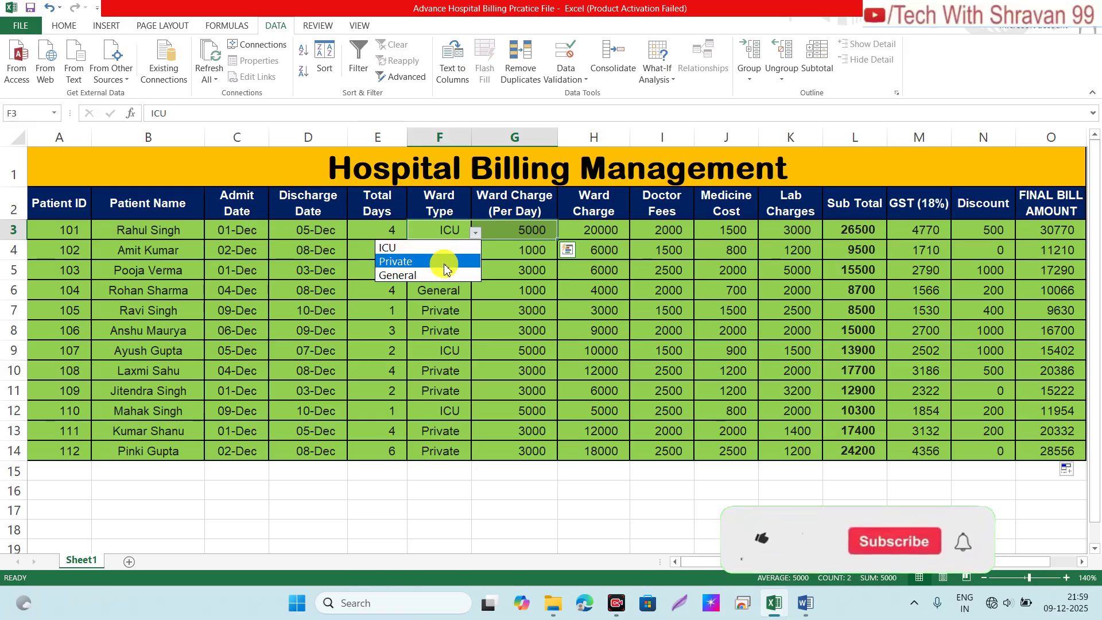
{"action": "left_click", "coordinate": [459, 305]}
{"action": "left_click", "coordinate": [459, 306]}
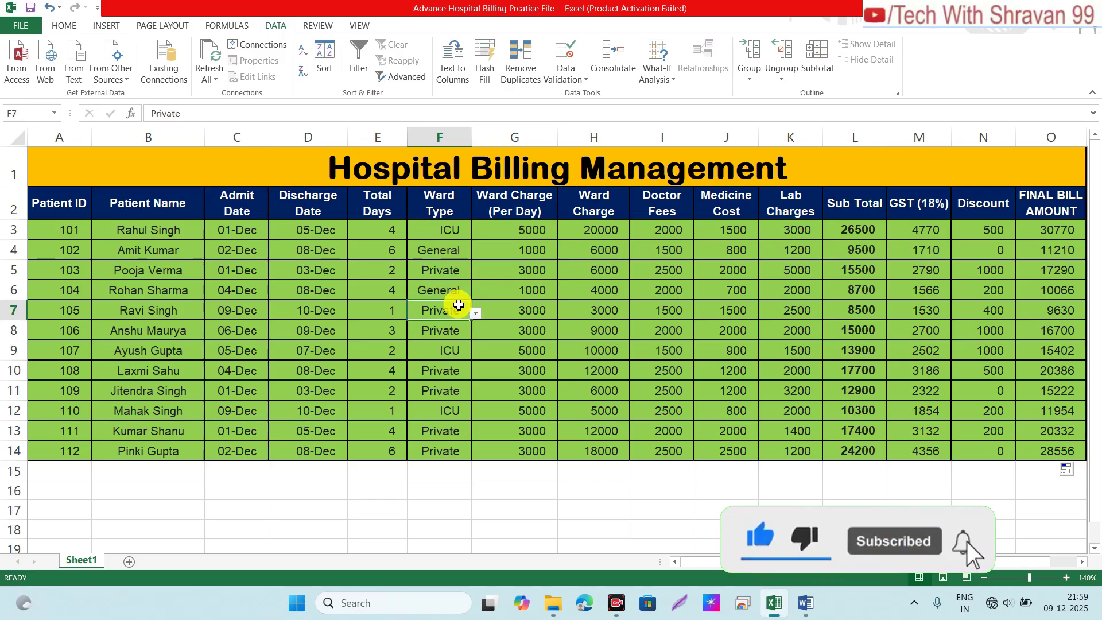
{"action": "left_click", "coordinate": [444, 250]}
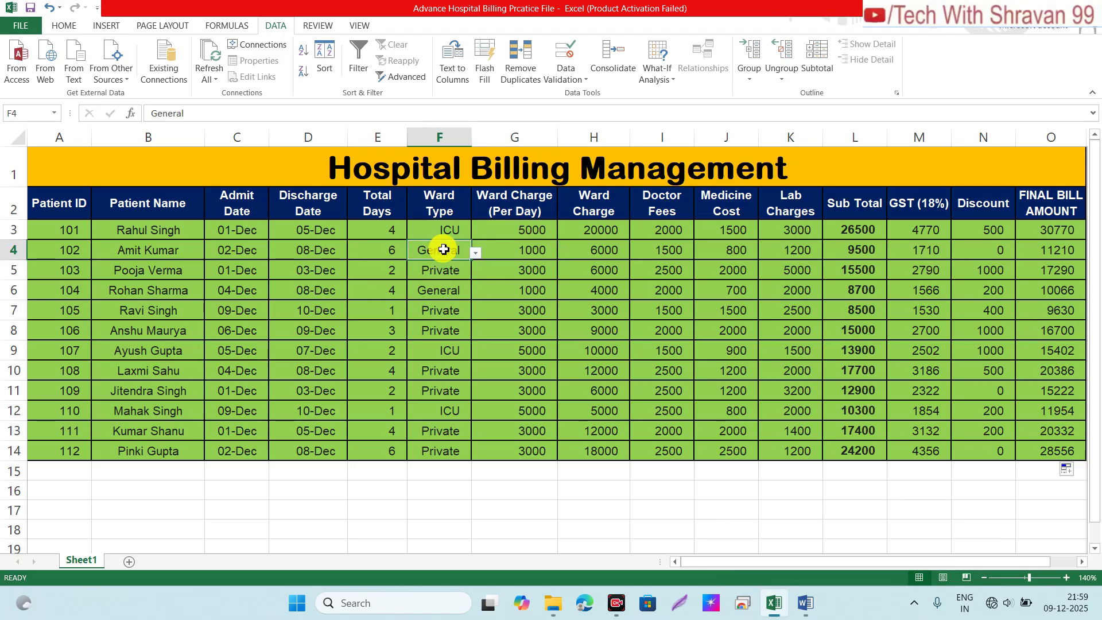
Examine the per-day ward charge formula in G3 and compare it with the ward type in F3
{"action": "left_click", "coordinate": [510, 226]}
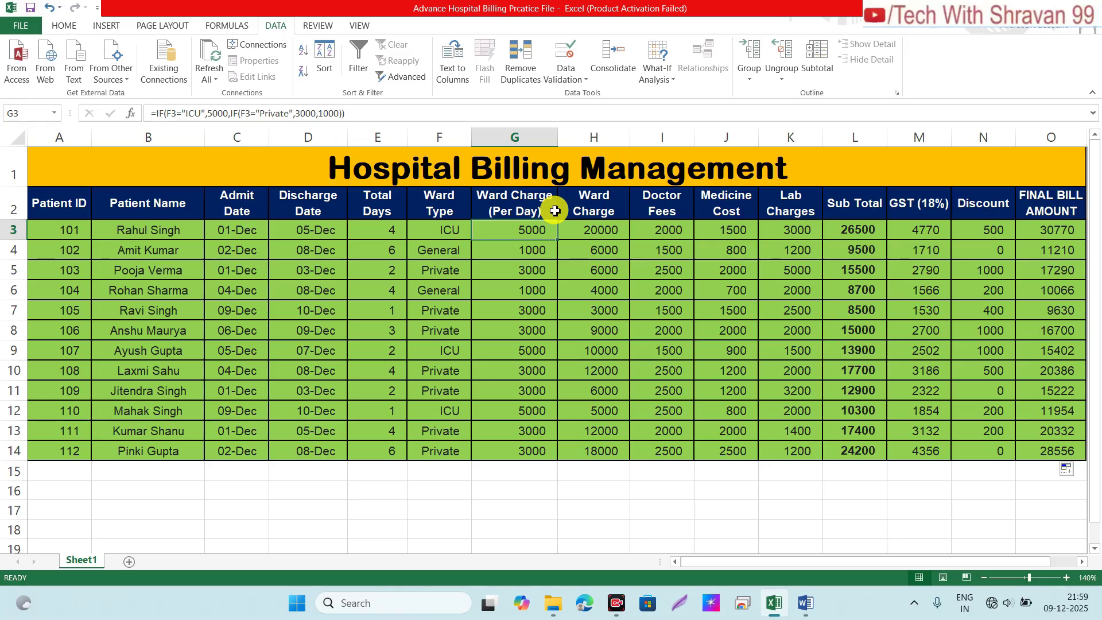
{"action": "left_click", "coordinate": [542, 246]}
{"action": "left_click", "coordinate": [513, 230]}
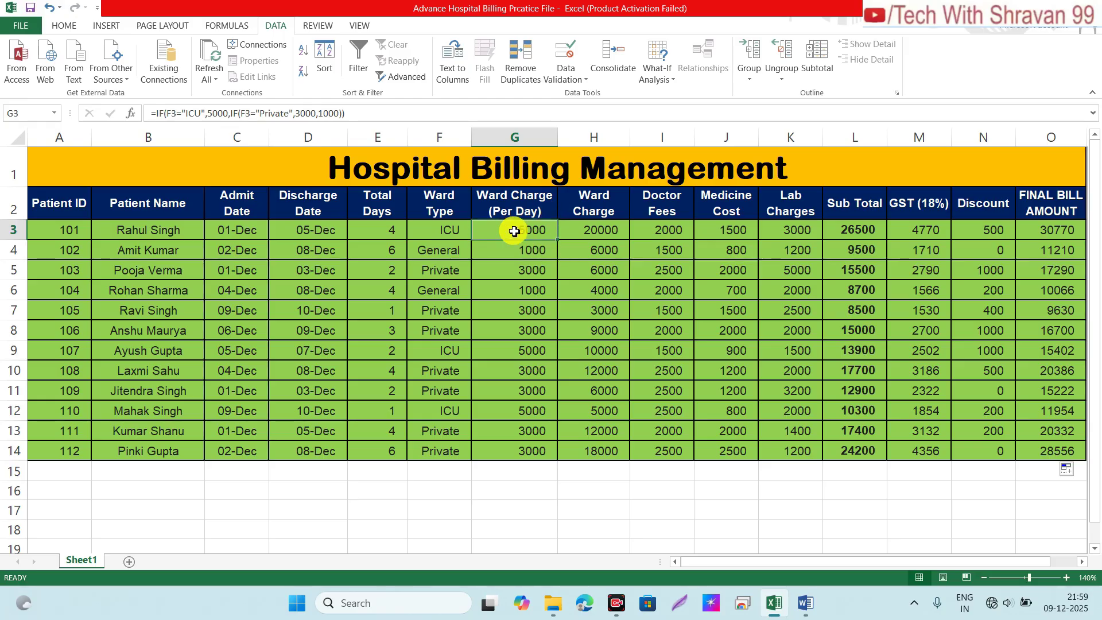
{"action": "left_click", "coordinate": [448, 234]}
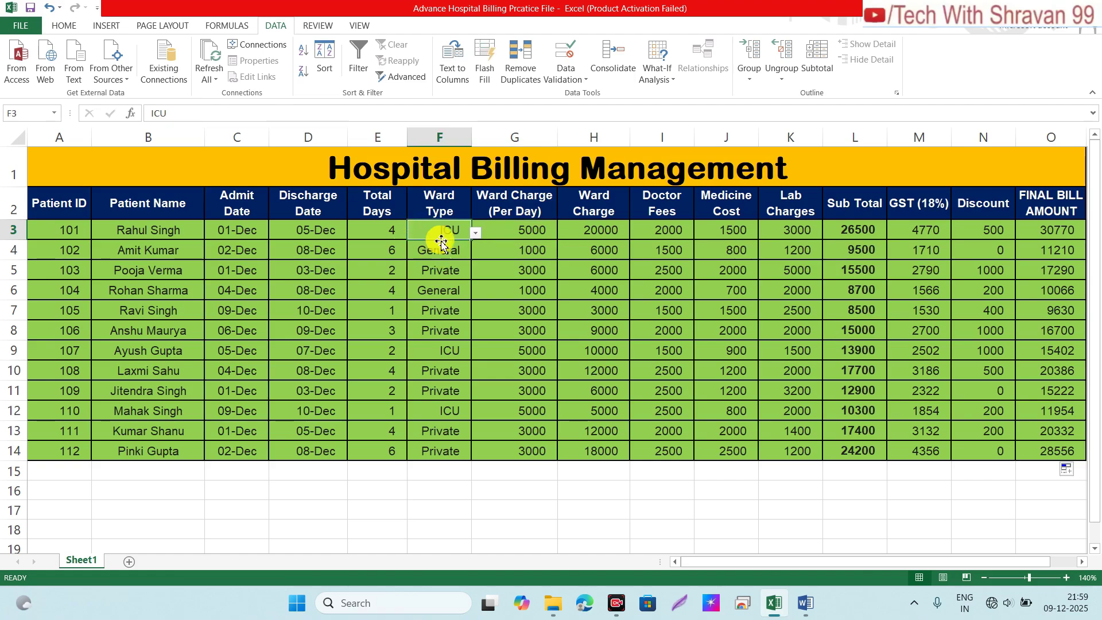
{"action": "left_click", "coordinate": [505, 233]}
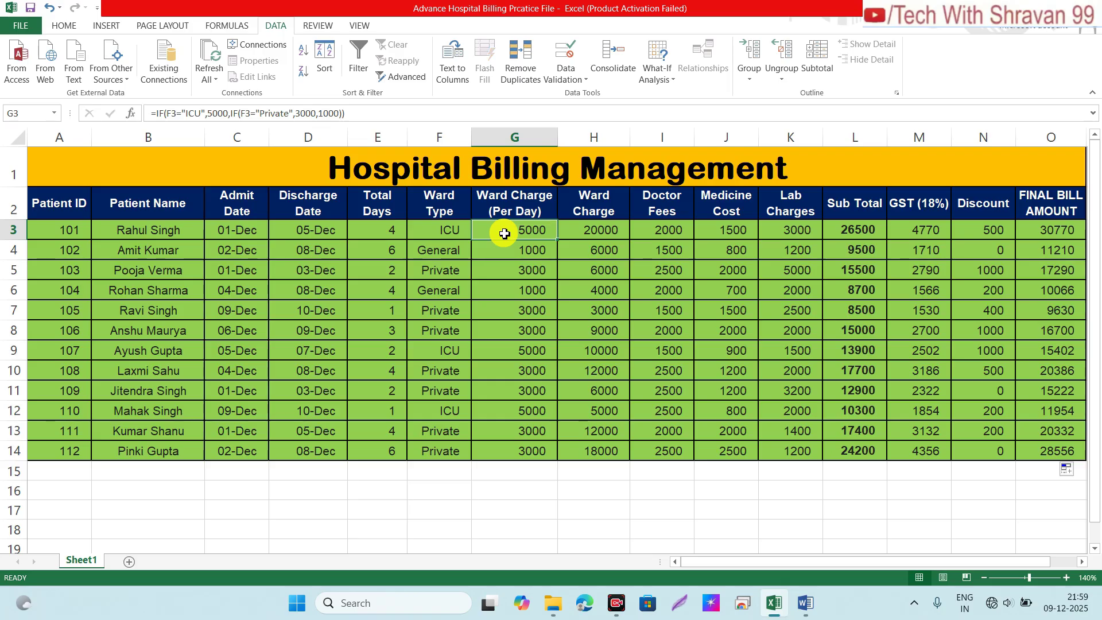
Set the first patient's ward type in cell F3 to Private
{"action": "left_click", "coordinate": [447, 232]}
{"action": "left_click", "coordinate": [476, 233]}
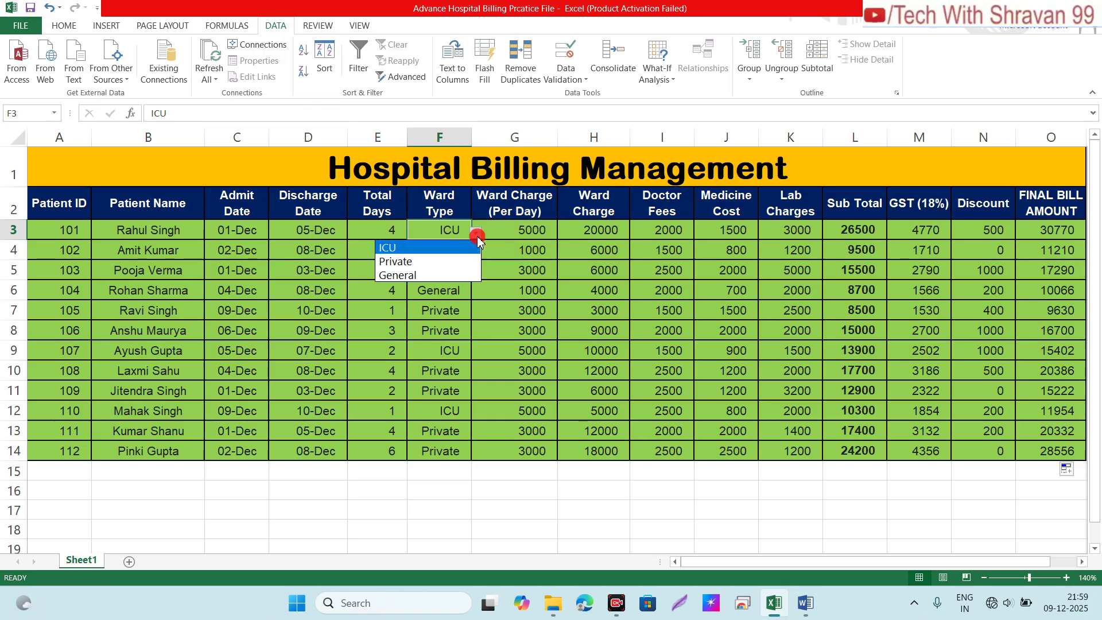
{"action": "left_click", "coordinate": [516, 230]}
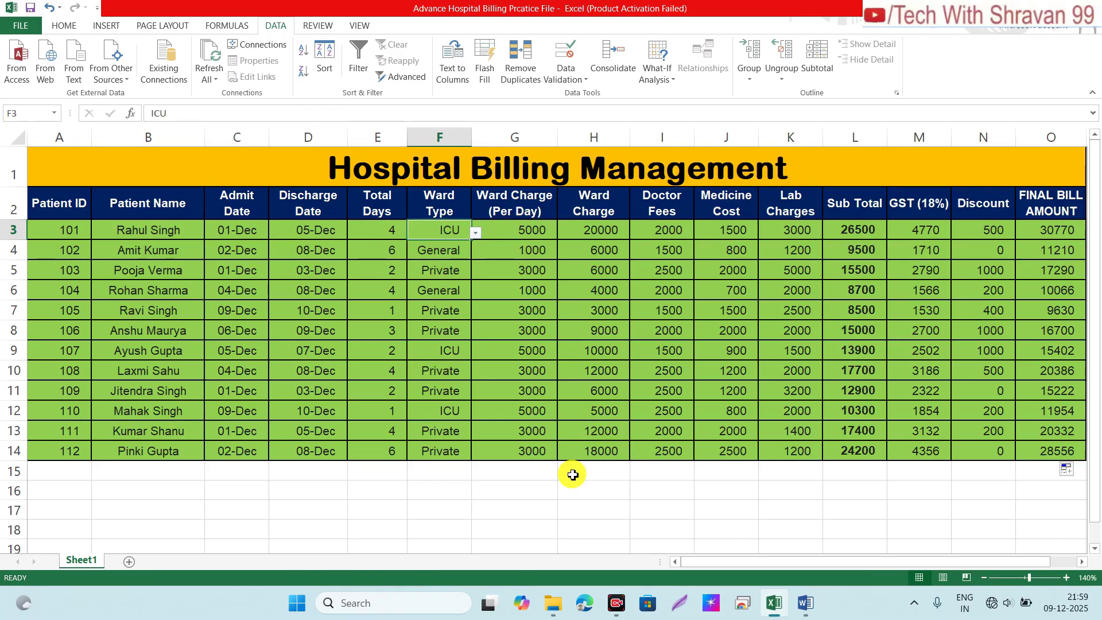
{"action": "left_click", "coordinate": [476, 234]}
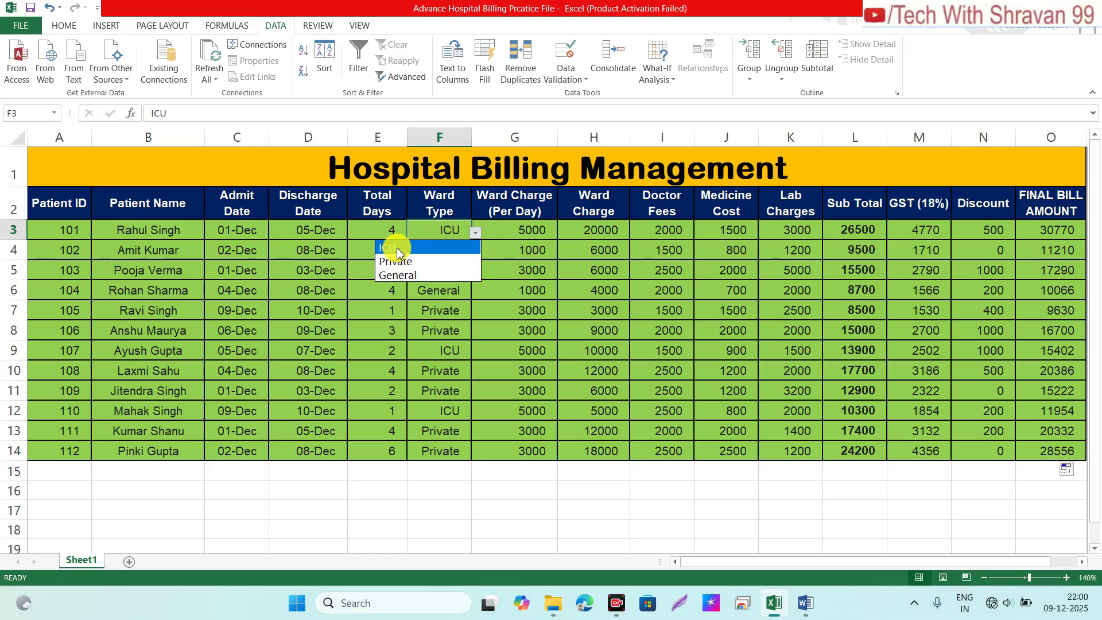
{"action": "left_click", "coordinate": [429, 263]}
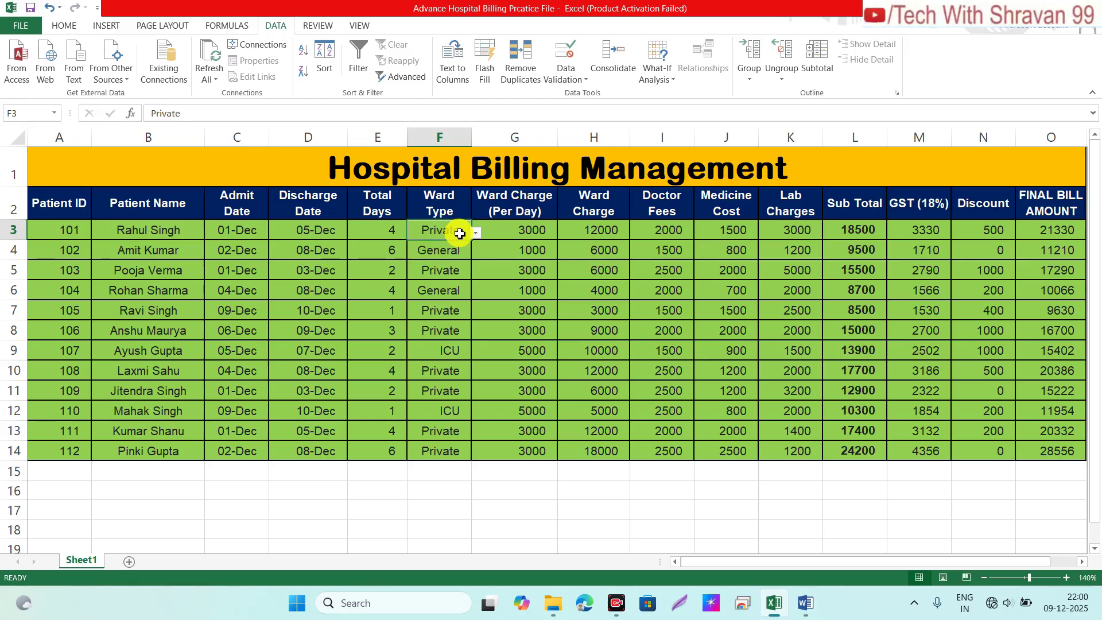
Check how row 3's per-day charge and total days feed into the Ward Charge formula in H3
{"action": "left_click", "coordinate": [496, 232]}
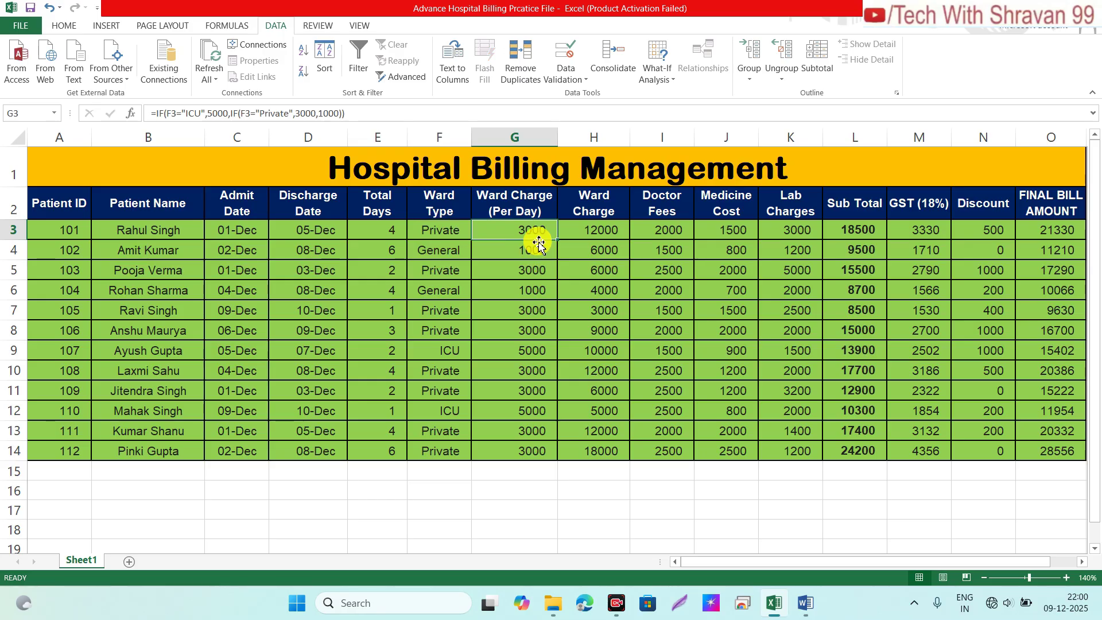
{"action": "left_click", "coordinate": [580, 232]}
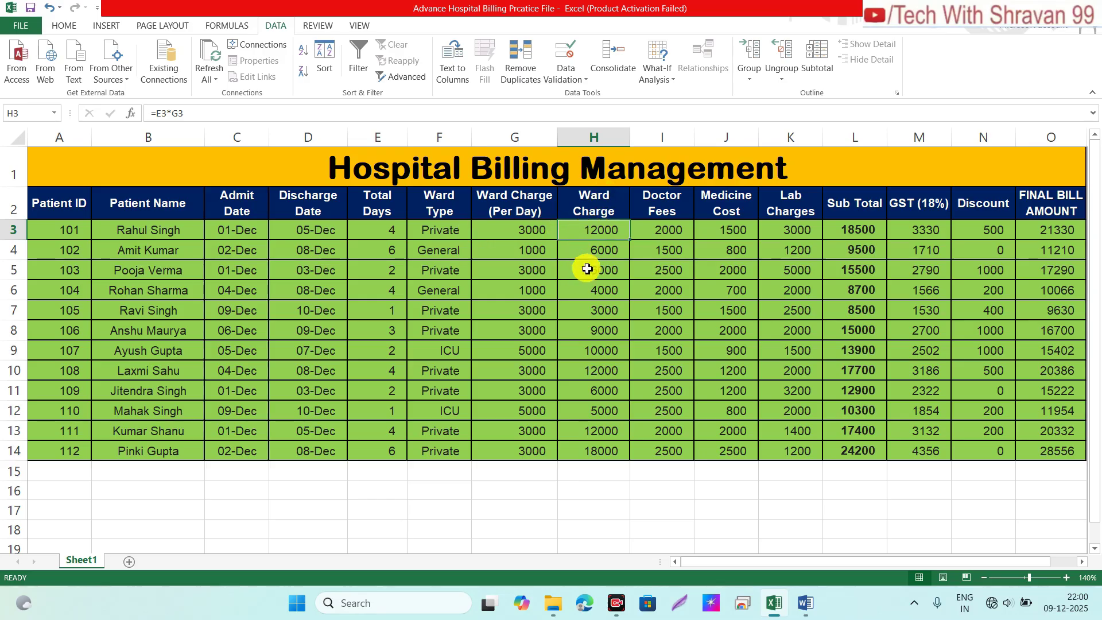
{"action": "left_click", "coordinate": [388, 236]}
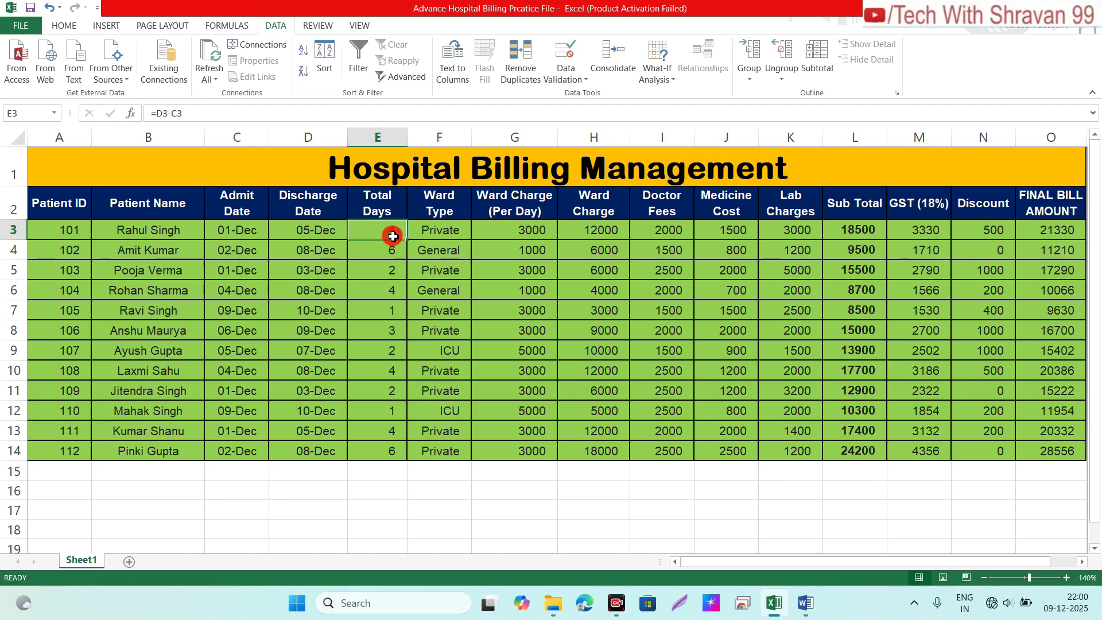
{"action": "left_click", "coordinate": [492, 237]}
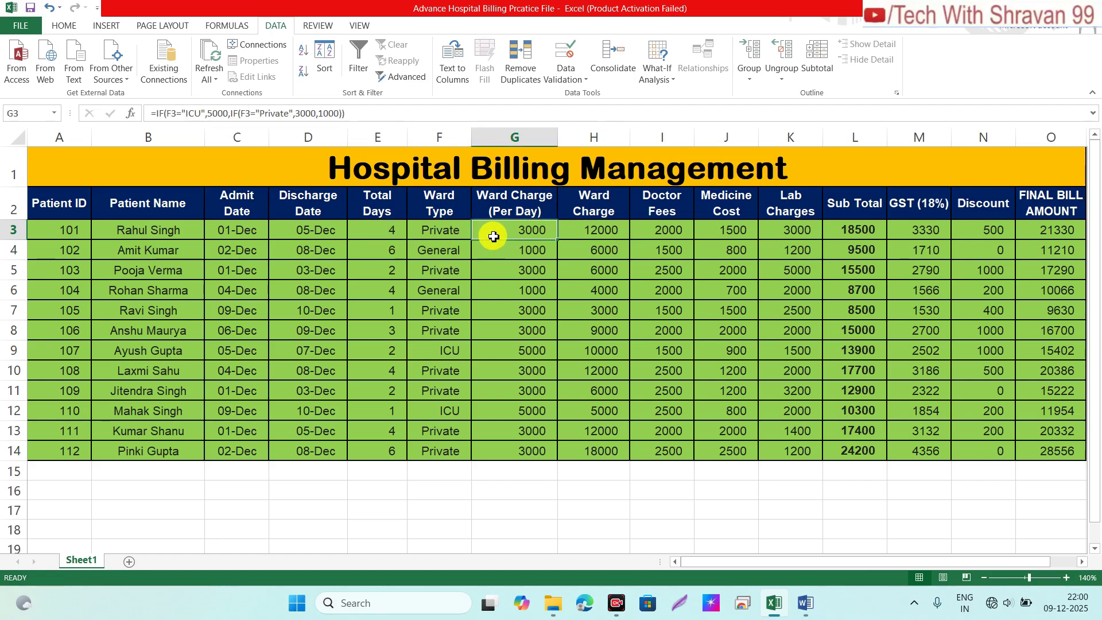
{"action": "left_click", "coordinate": [605, 228]}
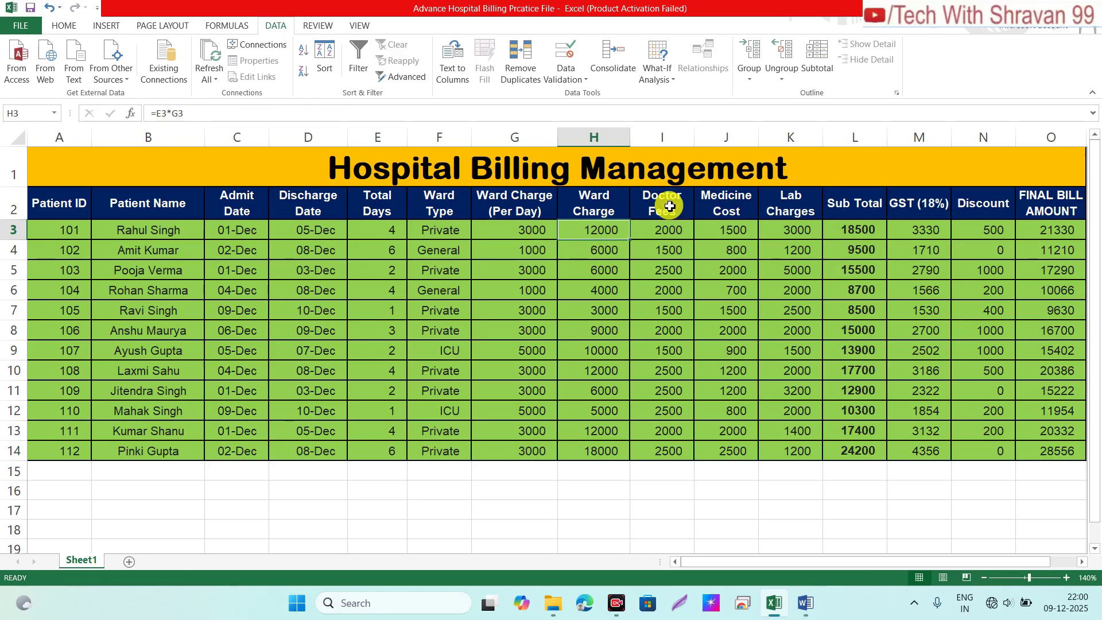
Review the Doctor Fees, Medicine Cost and Lab Charges entries in the upper patient rows
{"action": "left_click", "coordinate": [660, 235]}
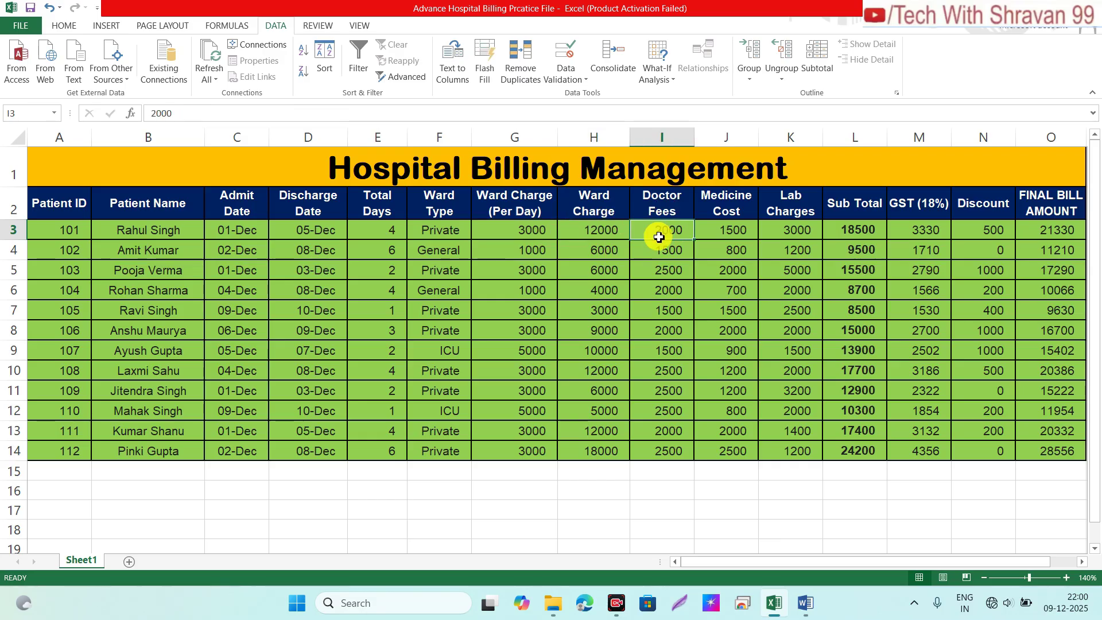
{"action": "left_click", "coordinate": [667, 307]}
{"action": "left_click", "coordinate": [645, 236]}
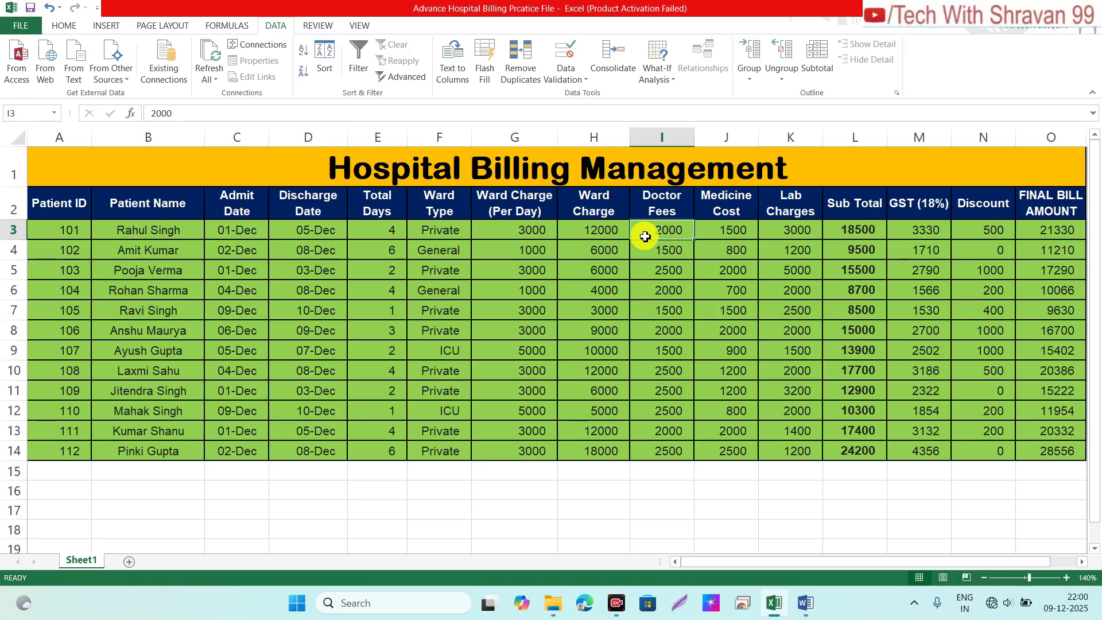
{"action": "left_click", "coordinate": [654, 276]}
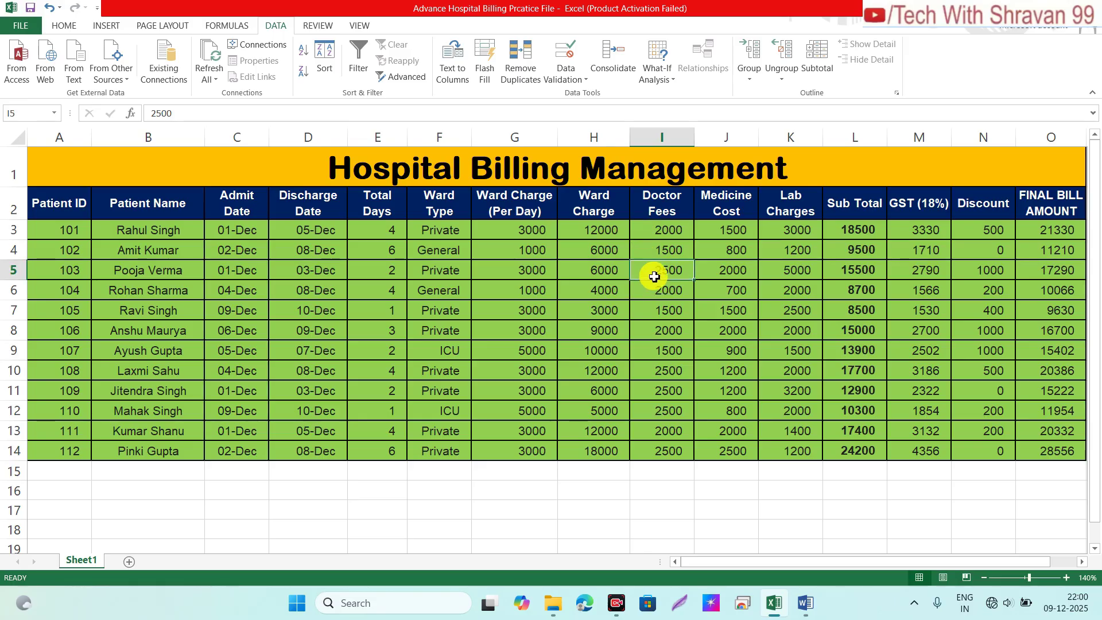
{"action": "left_click", "coordinate": [665, 232]}
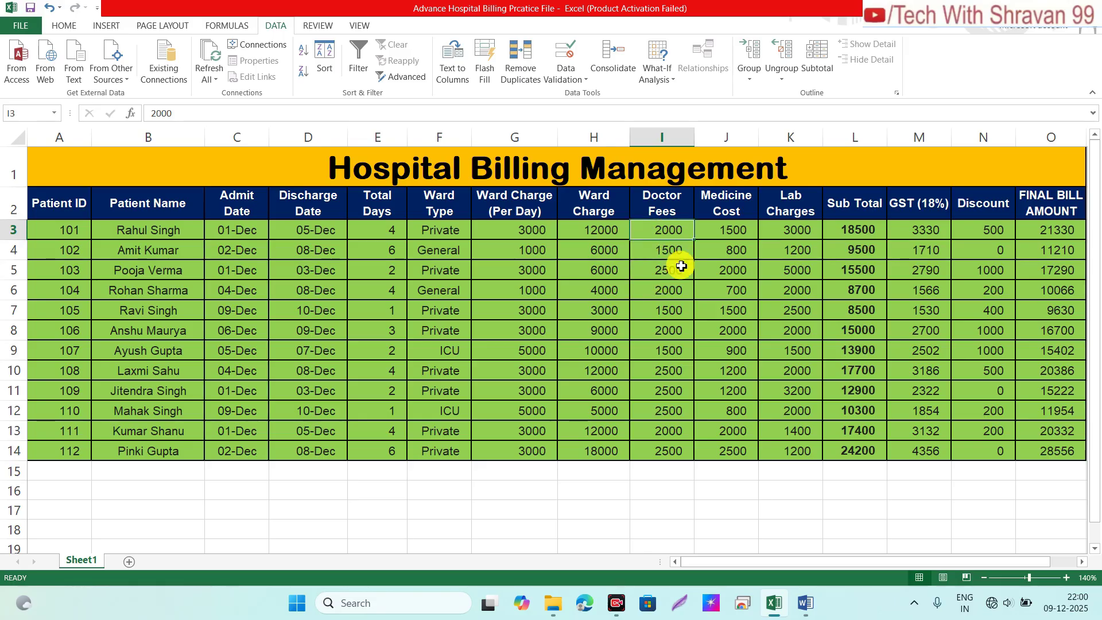
{"action": "left_click", "coordinate": [731, 237]}
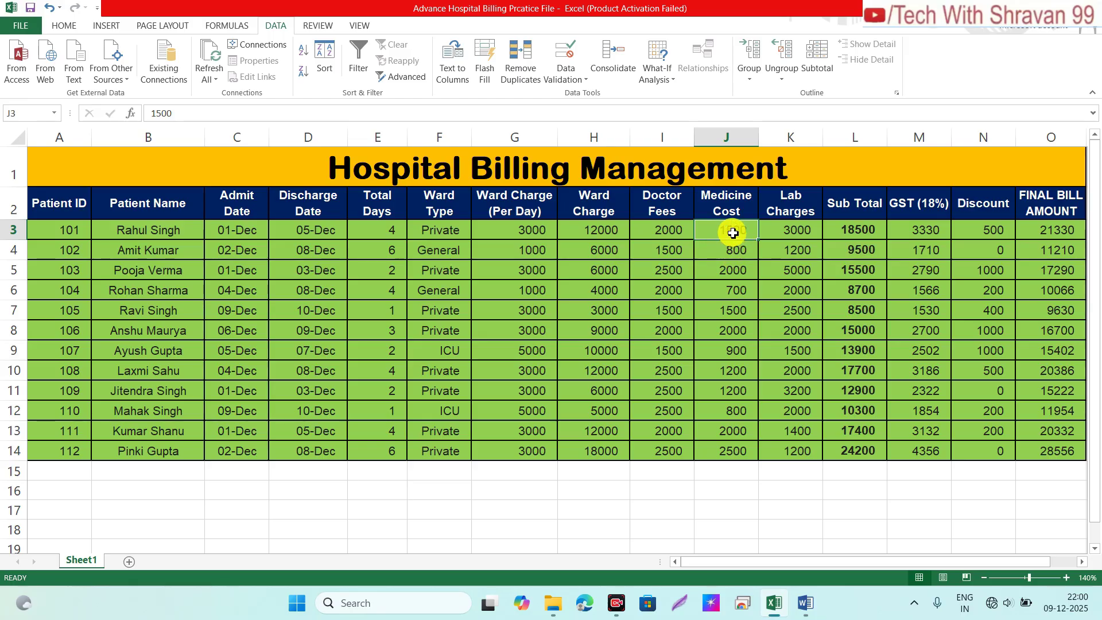
{"action": "left_click", "coordinate": [780, 237]}
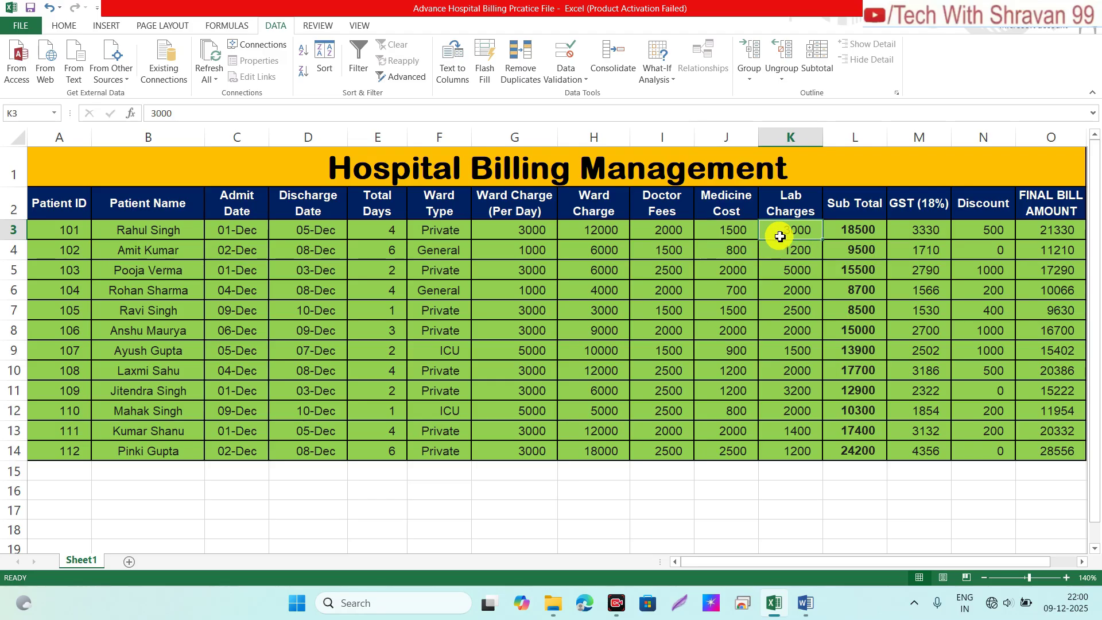
{"action": "left_click", "coordinate": [781, 249]}
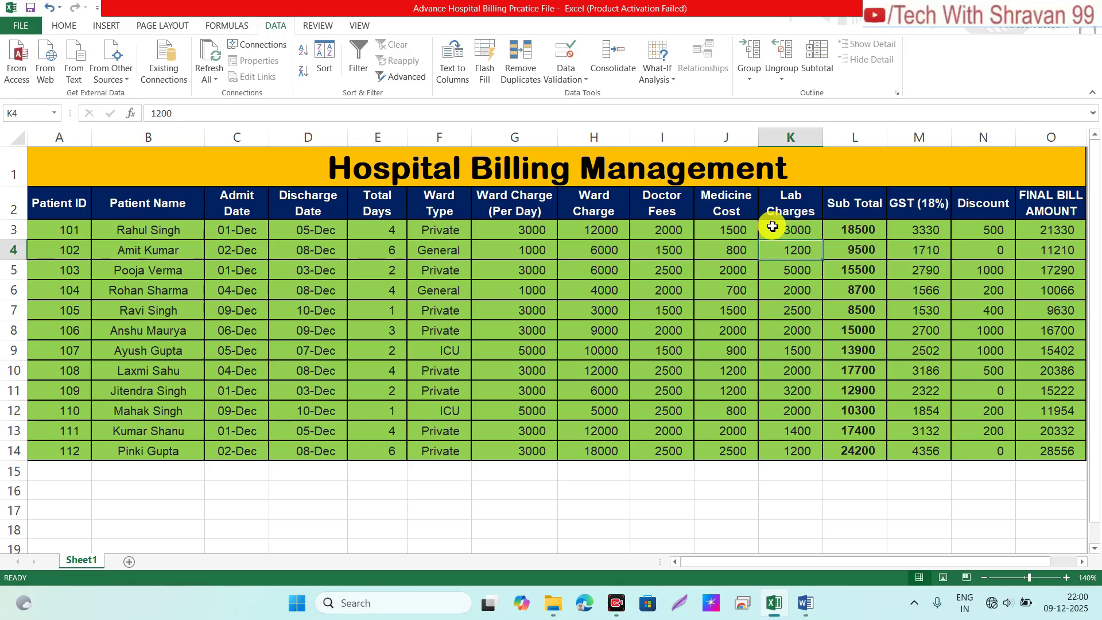
{"action": "left_click", "coordinate": [773, 227]}
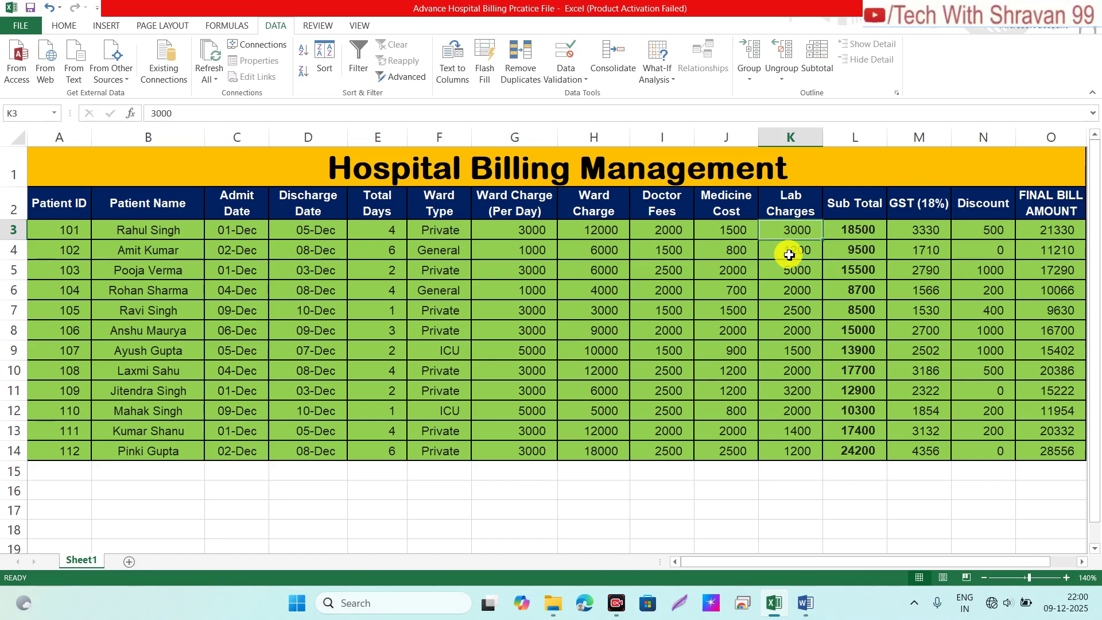
Examine the Sub Total and GST (18%) formulas and the Discount entry in row 3
{"action": "left_click", "coordinate": [854, 229]}
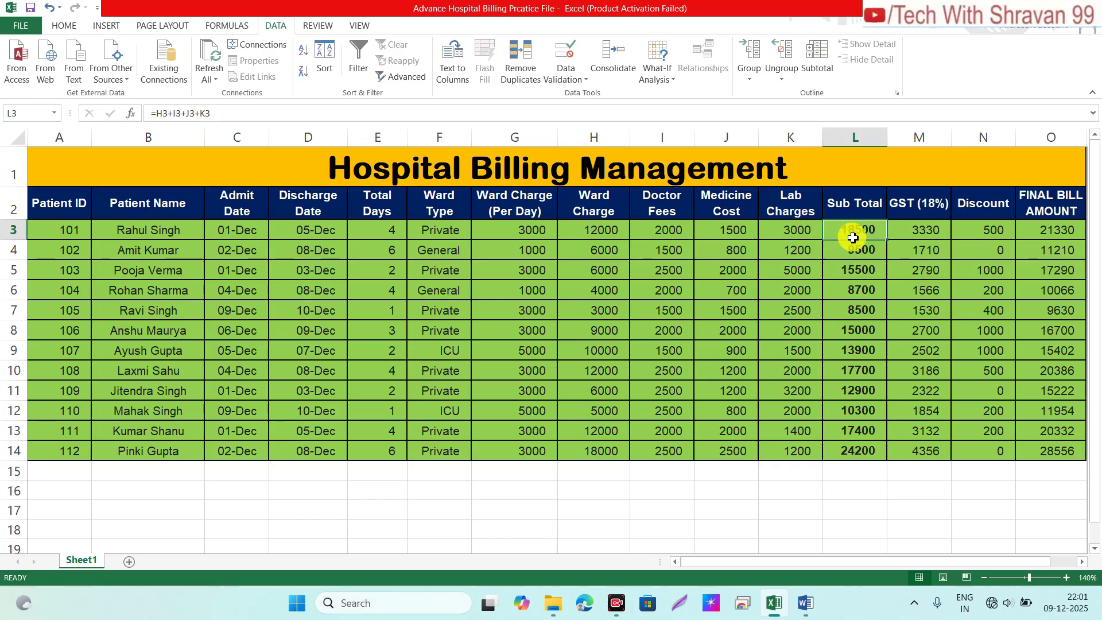
{"action": "left_click", "coordinate": [914, 233]}
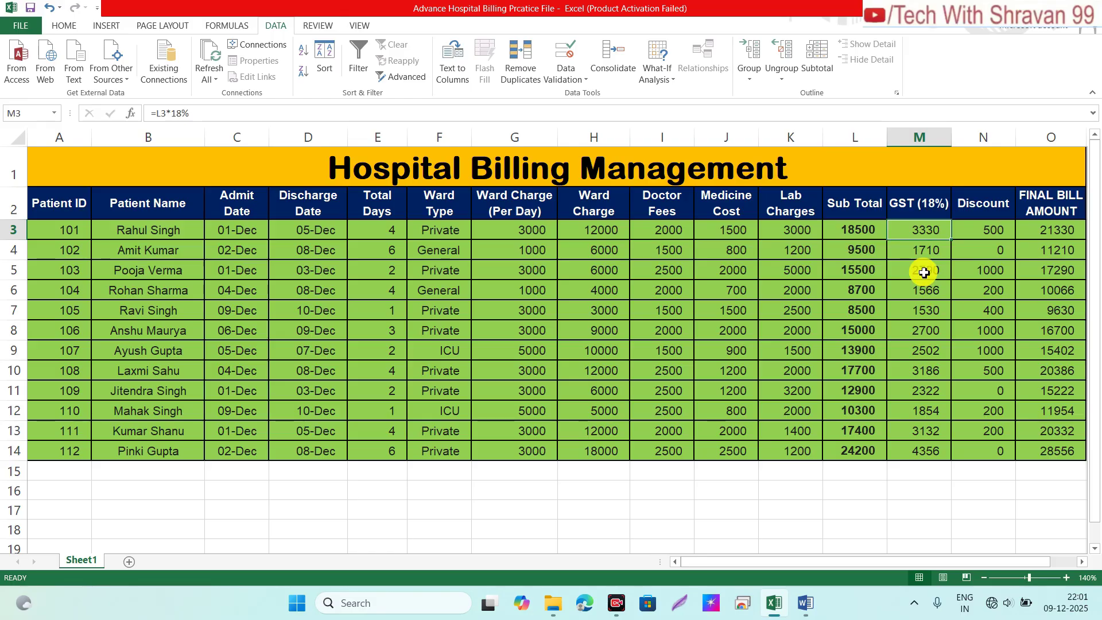
{"action": "left_click", "coordinate": [976, 225]}
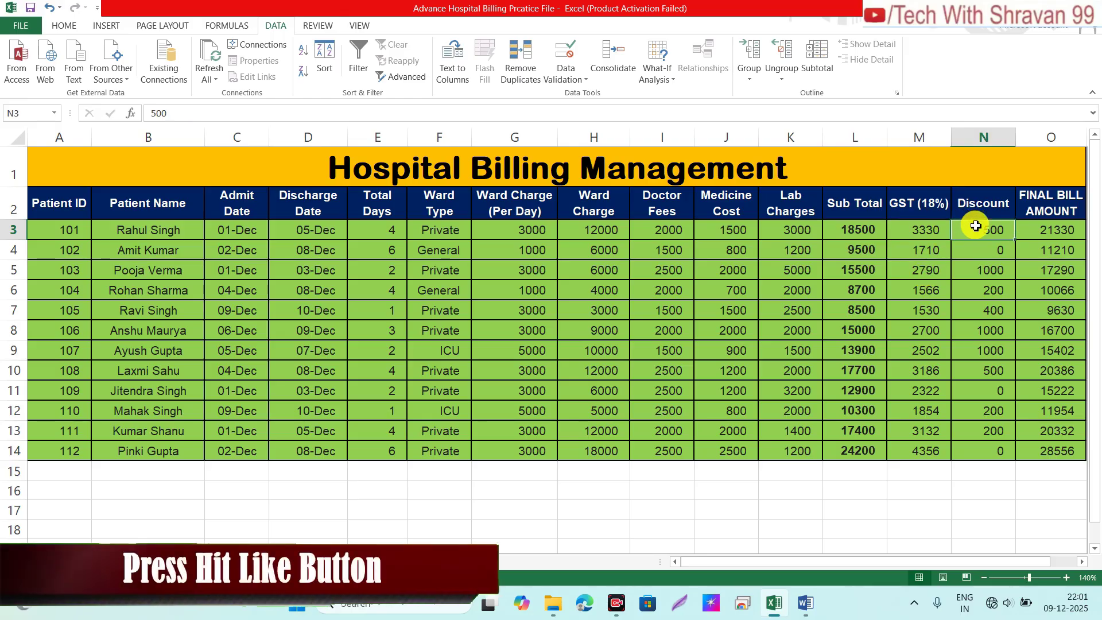
Review the Discount entries and the Final Bill Amount, Total Days and Ward Charge (Per Day) formulas in the upper patient rows
{"action": "left_click", "coordinate": [982, 315]}
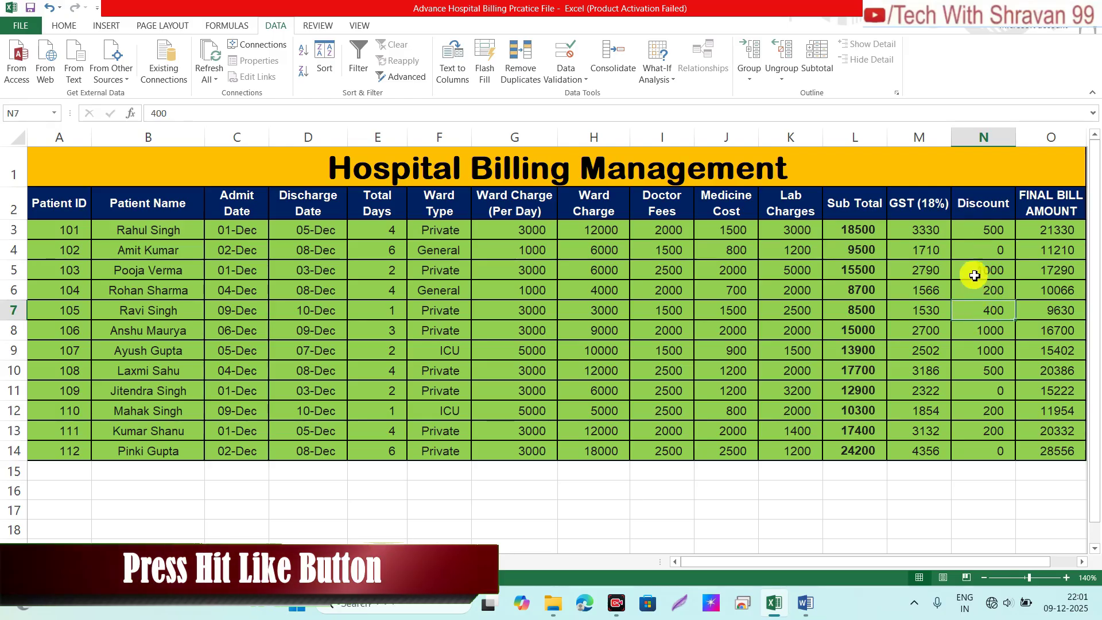
{"action": "left_click", "coordinate": [1037, 248]}
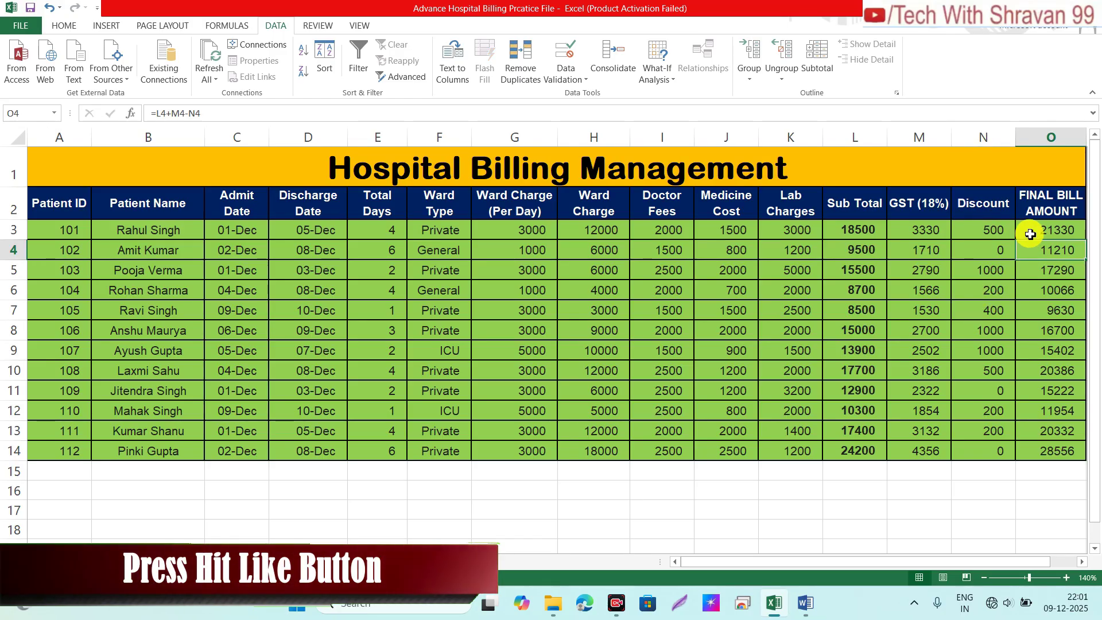
{"action": "left_click", "coordinate": [1031, 236]}
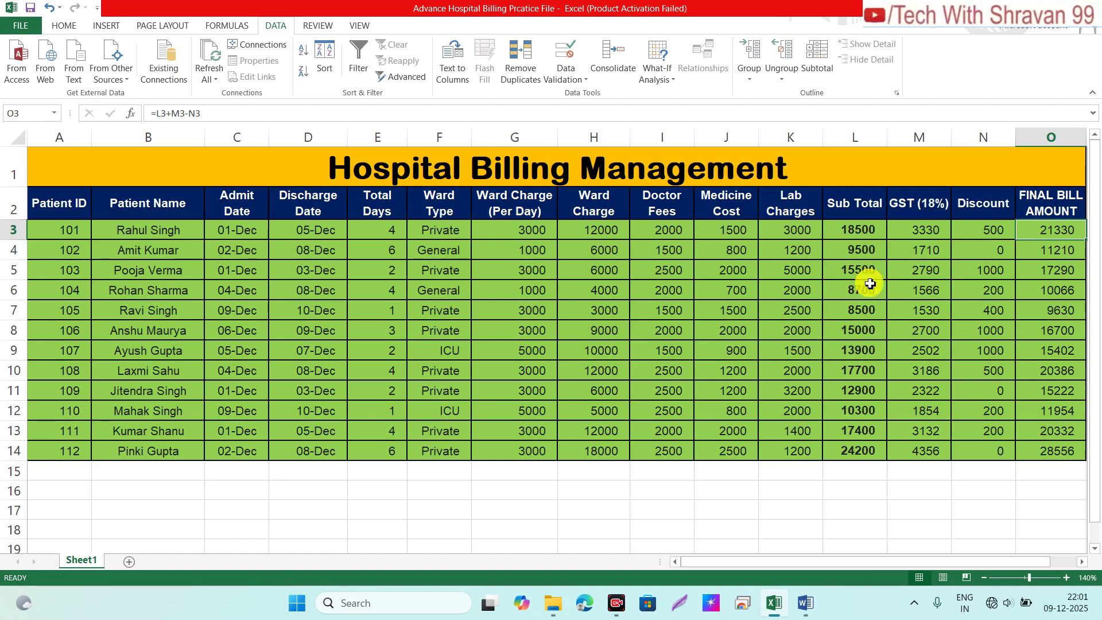
{"action": "left_click", "coordinate": [390, 233]}
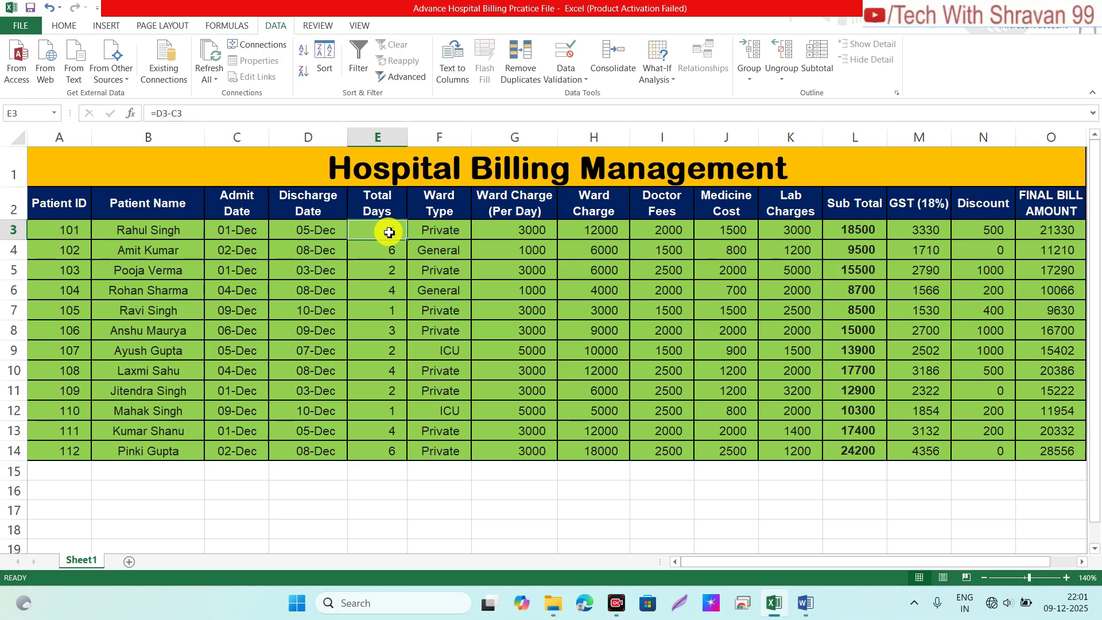
{"action": "left_click", "coordinate": [507, 234]}
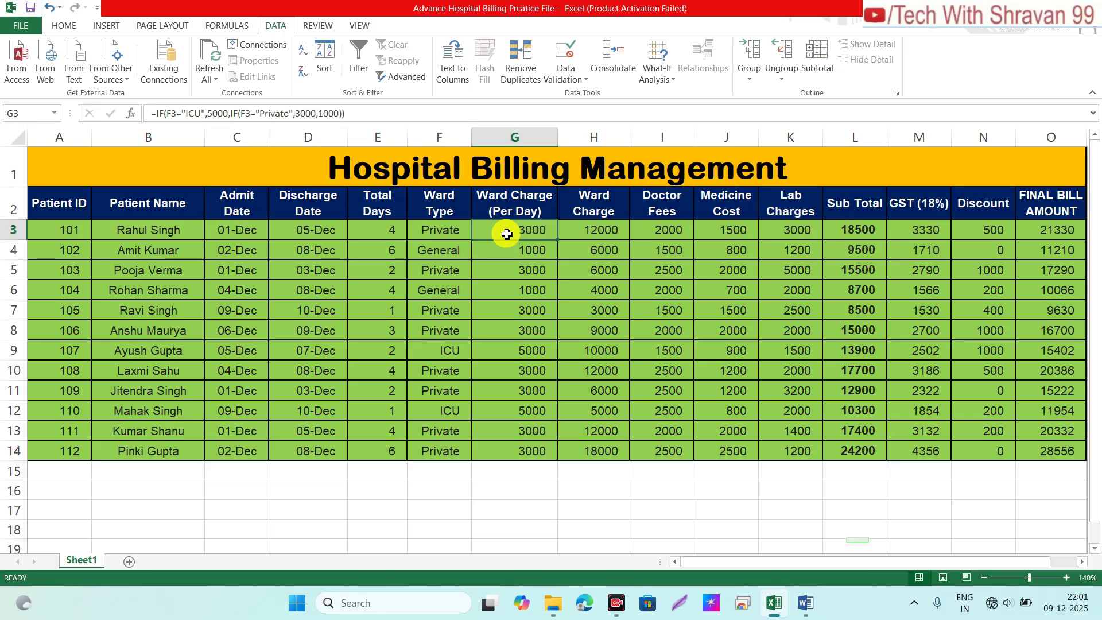
{"action": "left_click", "coordinate": [295, 252]}
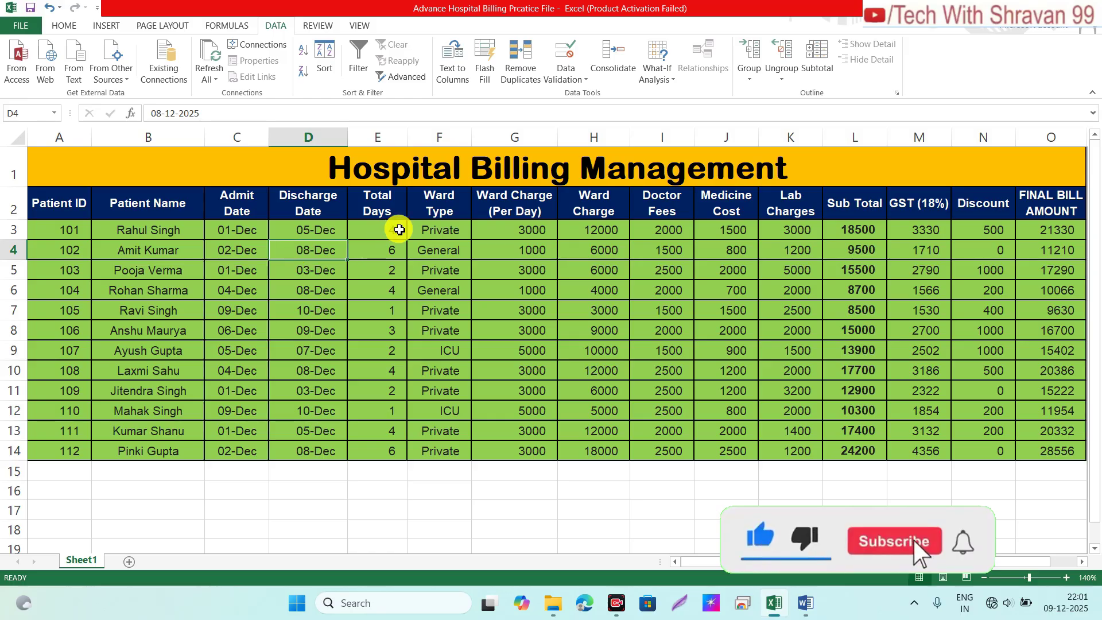
Clear the Total Days formulas in E3:E14 and the Ward Charge (Per Day) formulas in G3:G14
{"action": "left_click", "coordinate": [399, 230]}
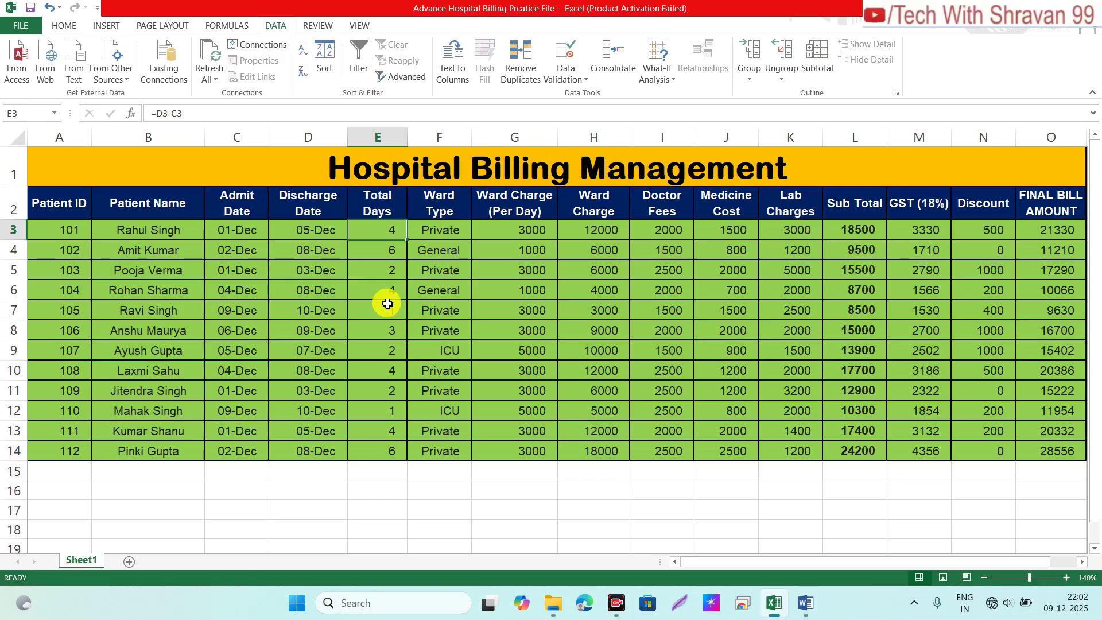
{"action": "key", "text": "ctrl+shift+Down"}
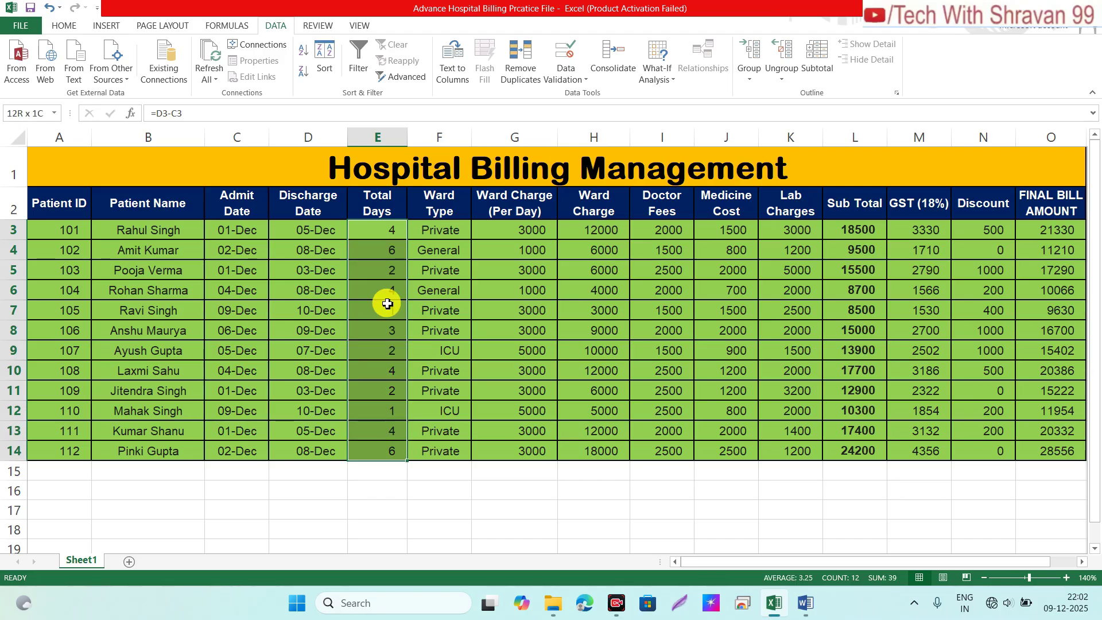
{"action": "key", "text": "Delete"}
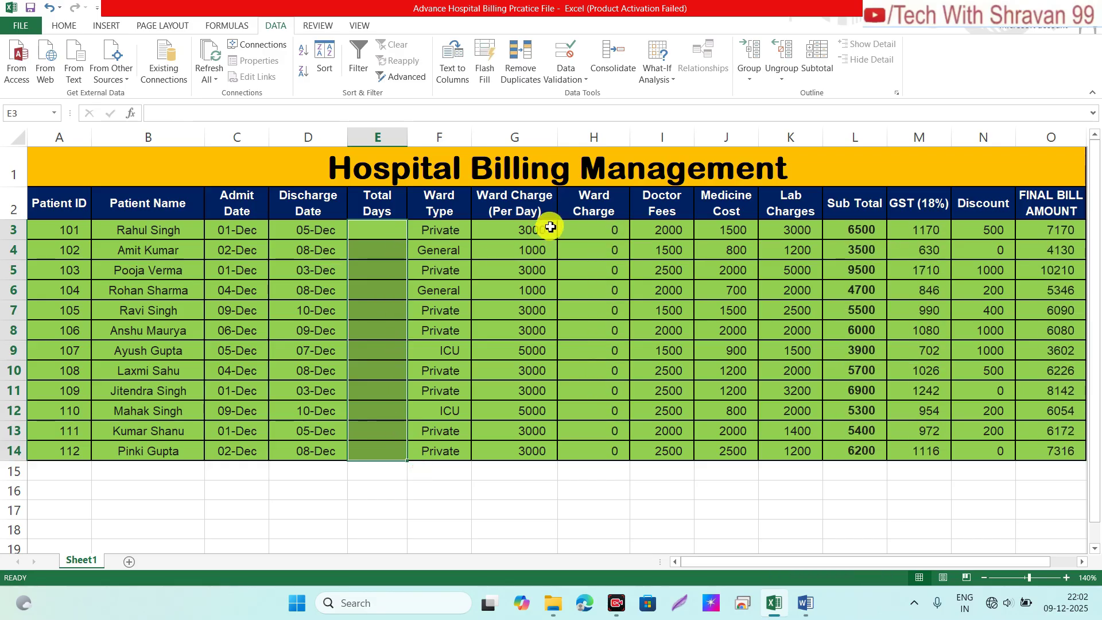
{"action": "left_click", "coordinate": [515, 236]}
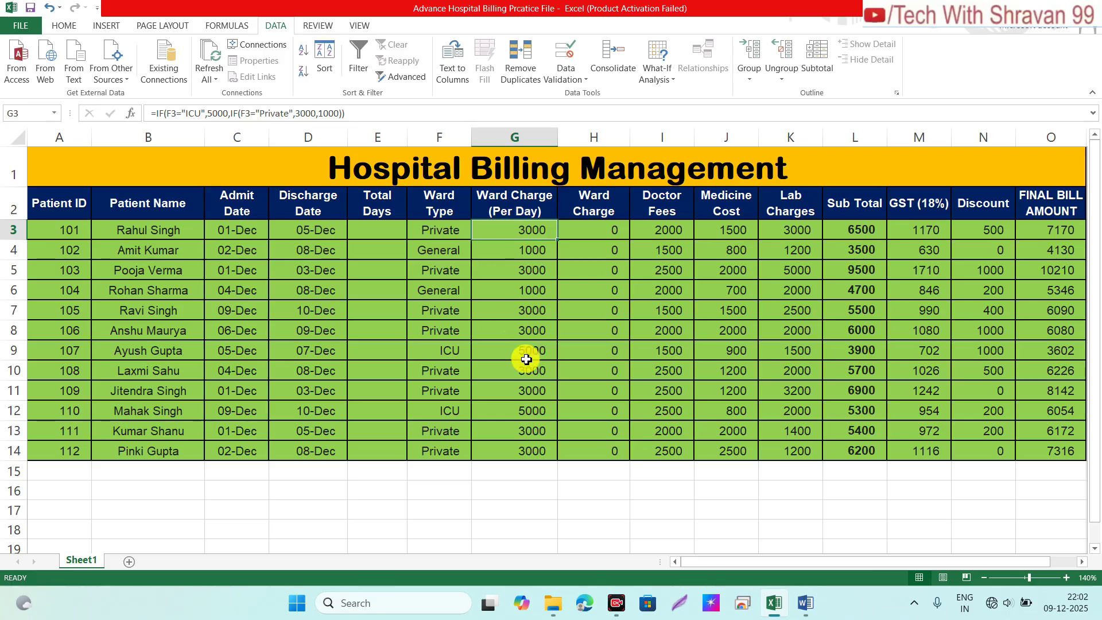
{"action": "key", "text": "ctrl+shift+Down"}
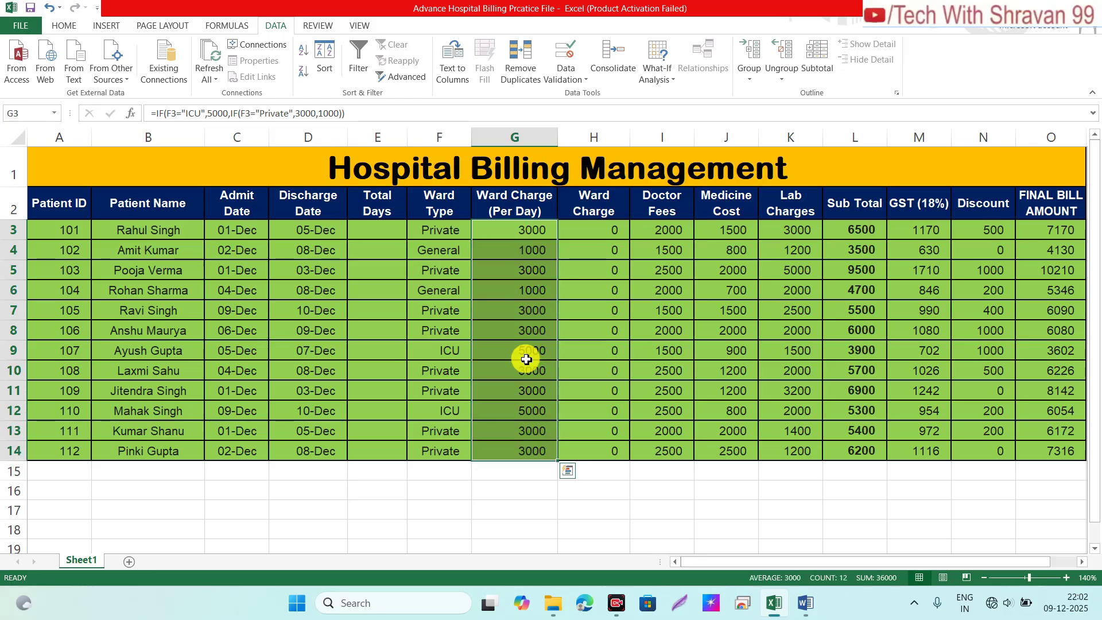
{"action": "key", "text": "Delete"}
Clear the Ward Charge formulas in H3:H14 and the Sub Total formulas in L3:L14
{"action": "left_click", "coordinate": [594, 230]}
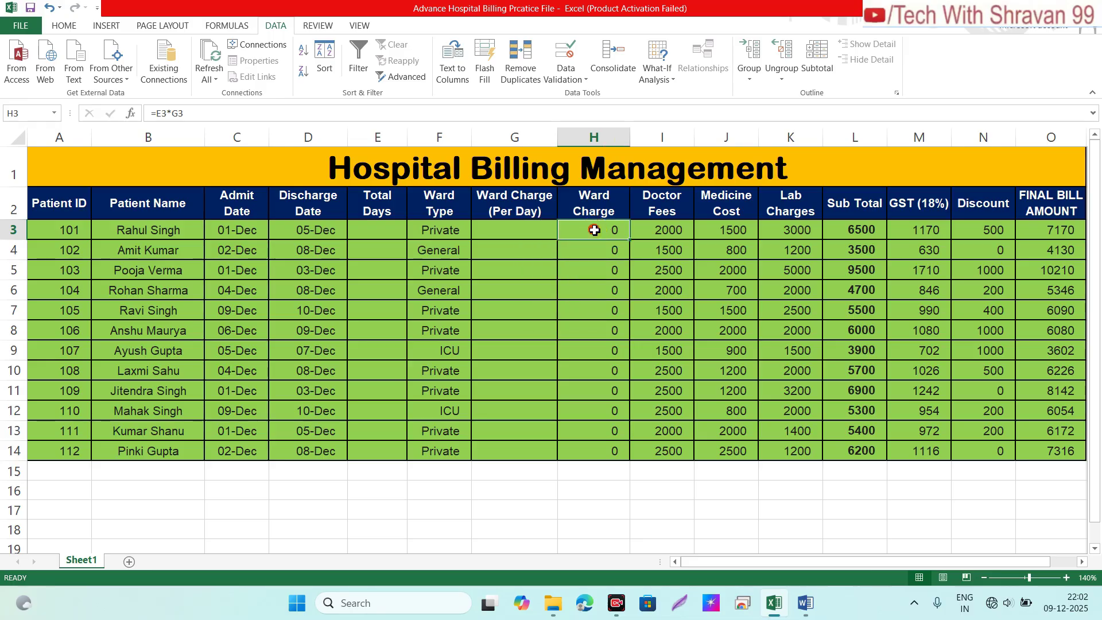
{"action": "key", "text": "ctrl+shift+Down"}
{"action": "key", "text": "Delete"}
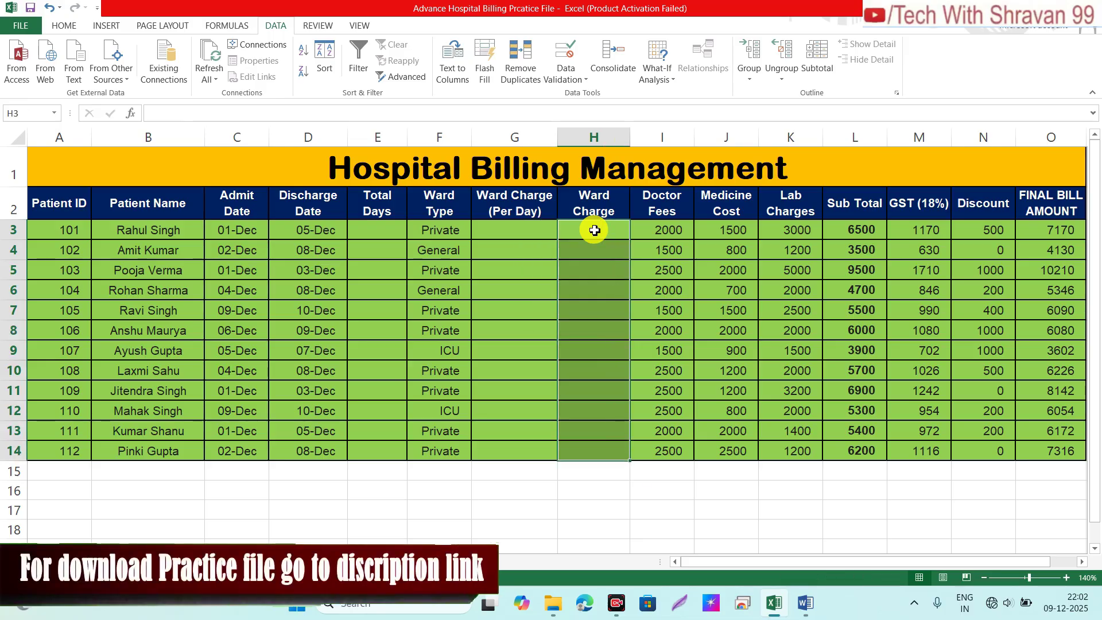
{"action": "left_click", "coordinate": [850, 231]}
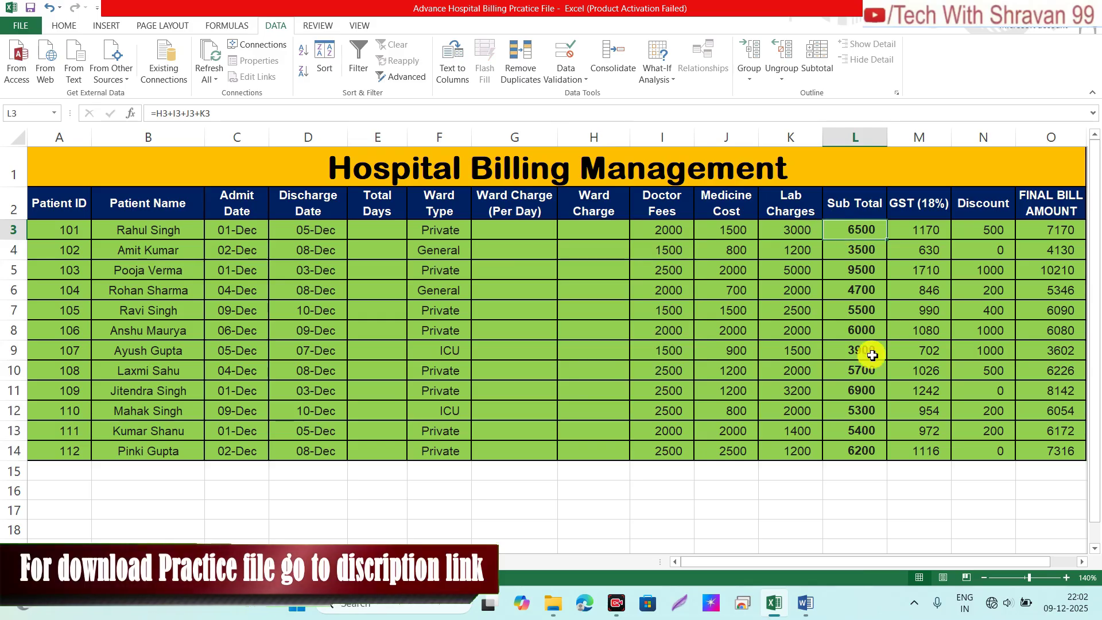
{"action": "key", "text": "ctrl+shift+Down"}
{"action": "key", "text": "Delete"}
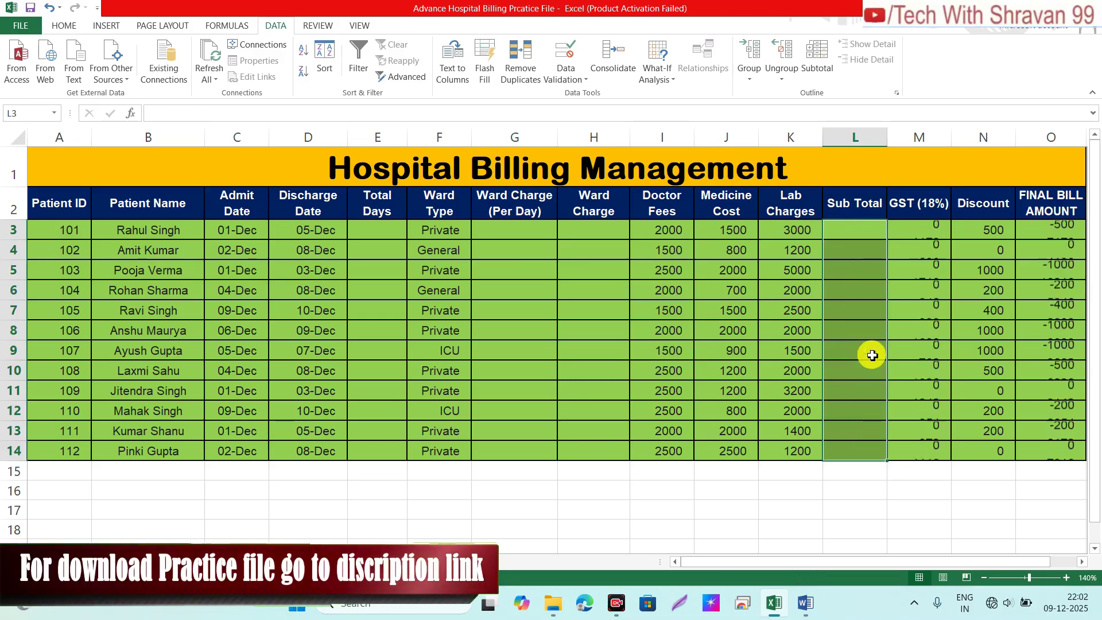
Clear the GST (18%) formulas in M3:M14 and the Final Bill Amount formulas in O3:O14
{"action": "left_click", "coordinate": [936, 228]}
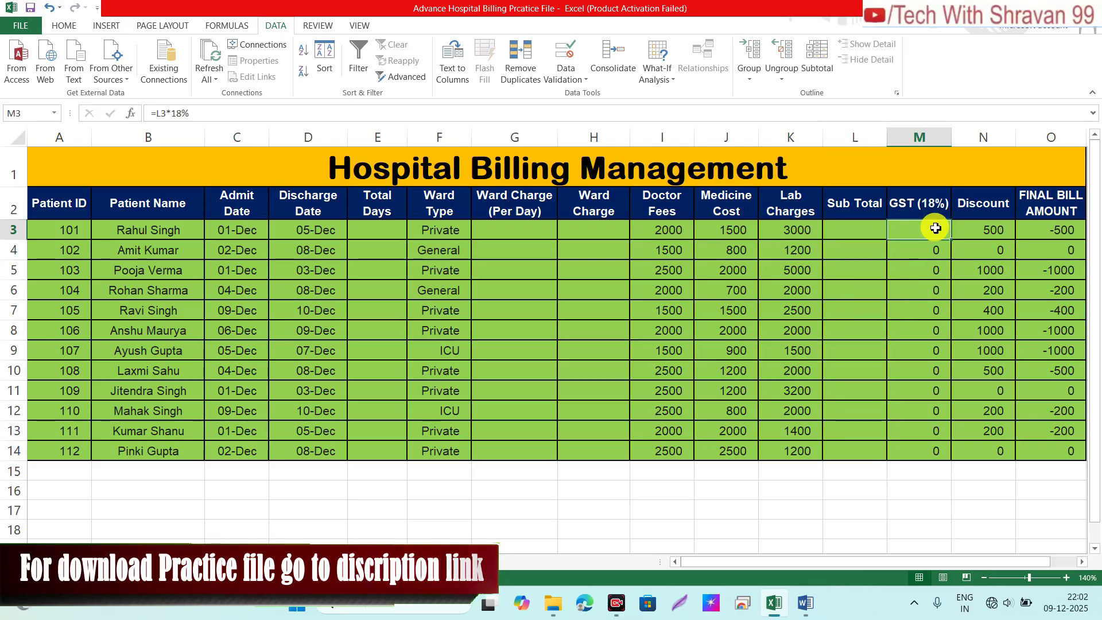
{"action": "key", "text": "ctrl+shift+Down"}
{"action": "key", "text": "Delete"}
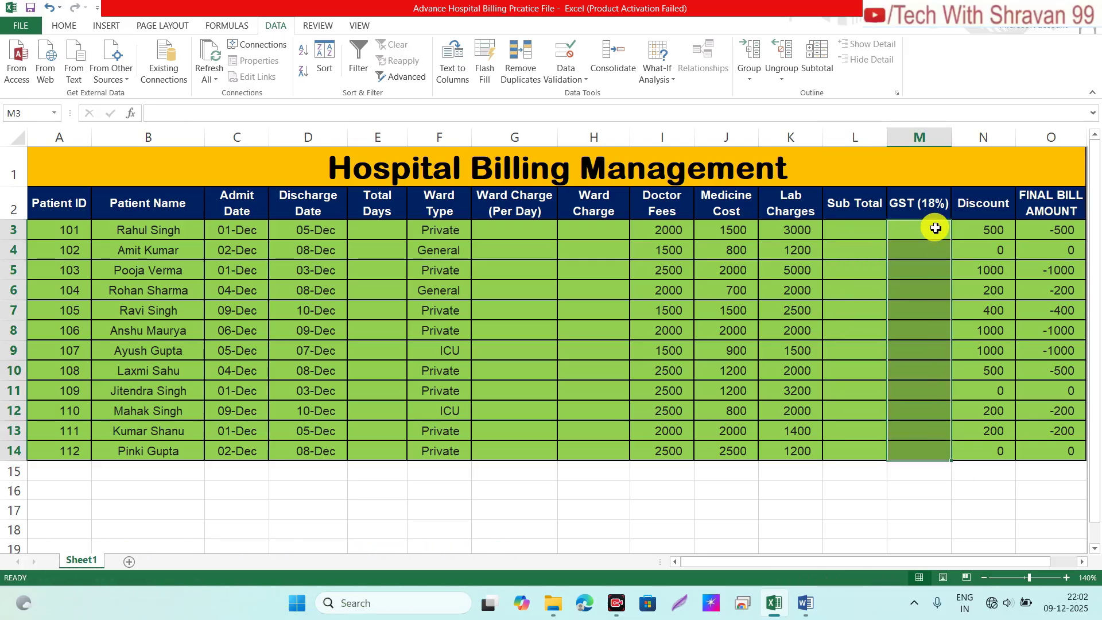
{"action": "left_click", "coordinate": [1064, 237]}
{"action": "key", "text": "ctrl+shift+Down"}
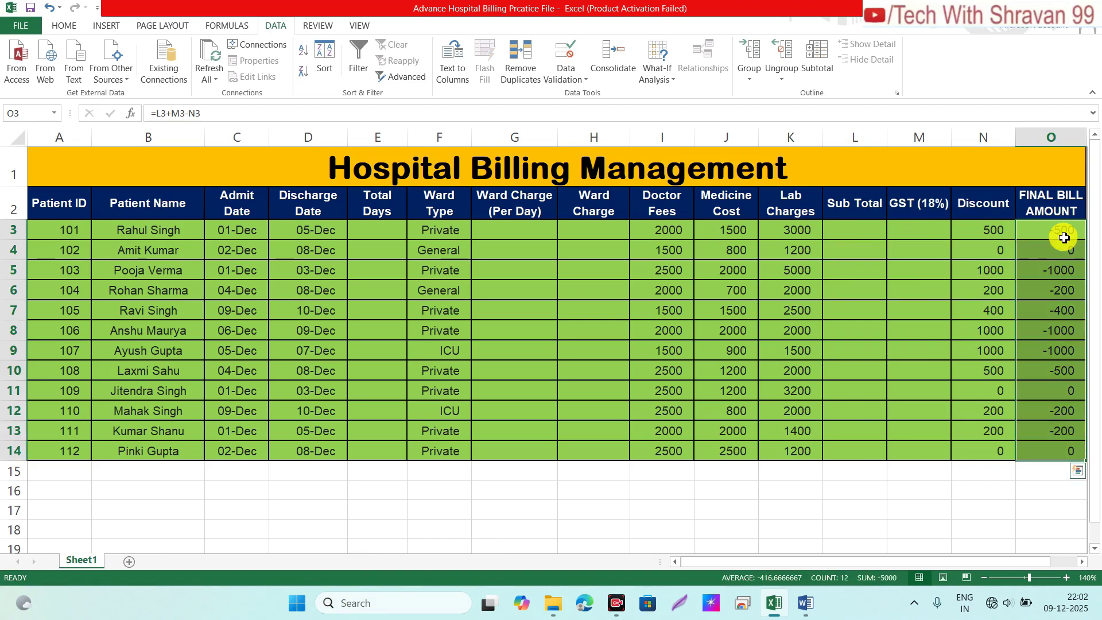
{"action": "key", "text": "Delete"}
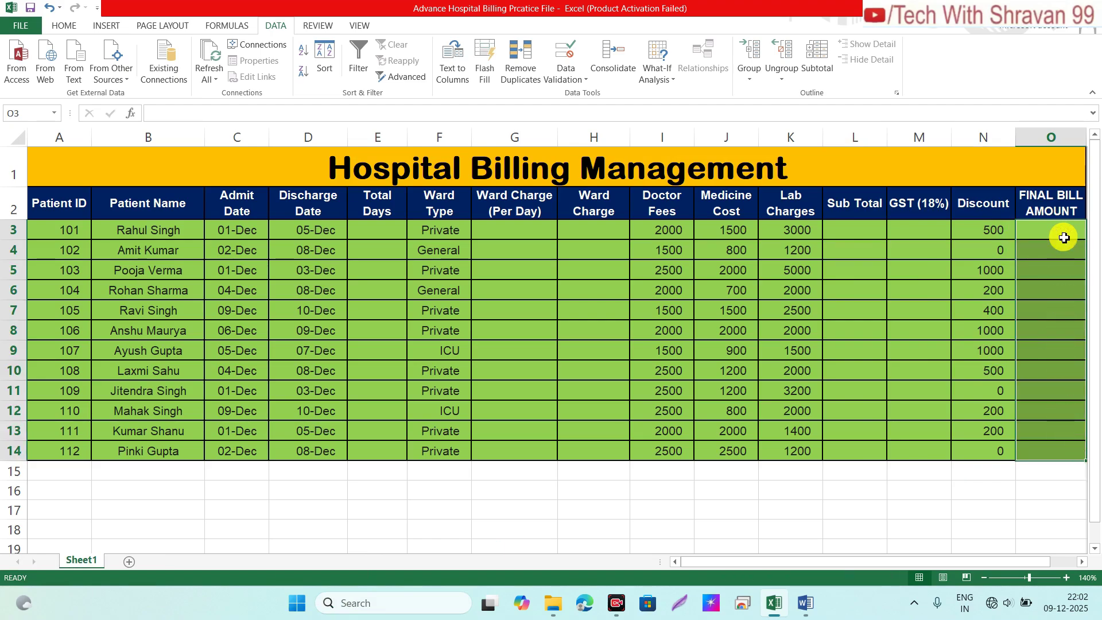
{"action": "left_click", "coordinate": [923, 271]}
{"action": "left_click", "coordinate": [745, 257]}
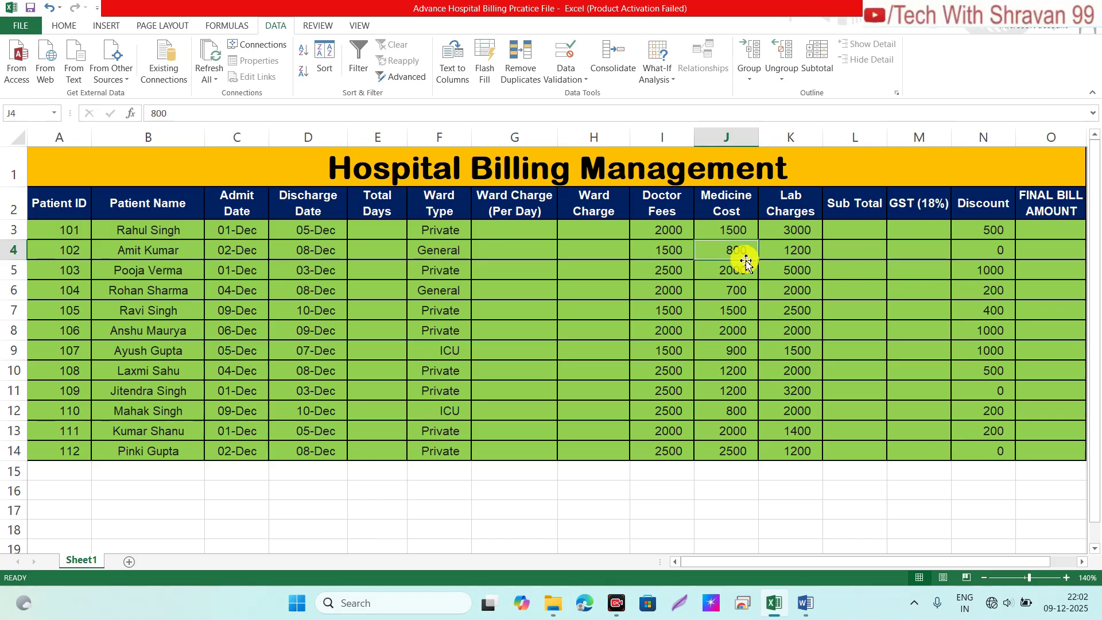
{"action": "left_click", "coordinate": [650, 304]}
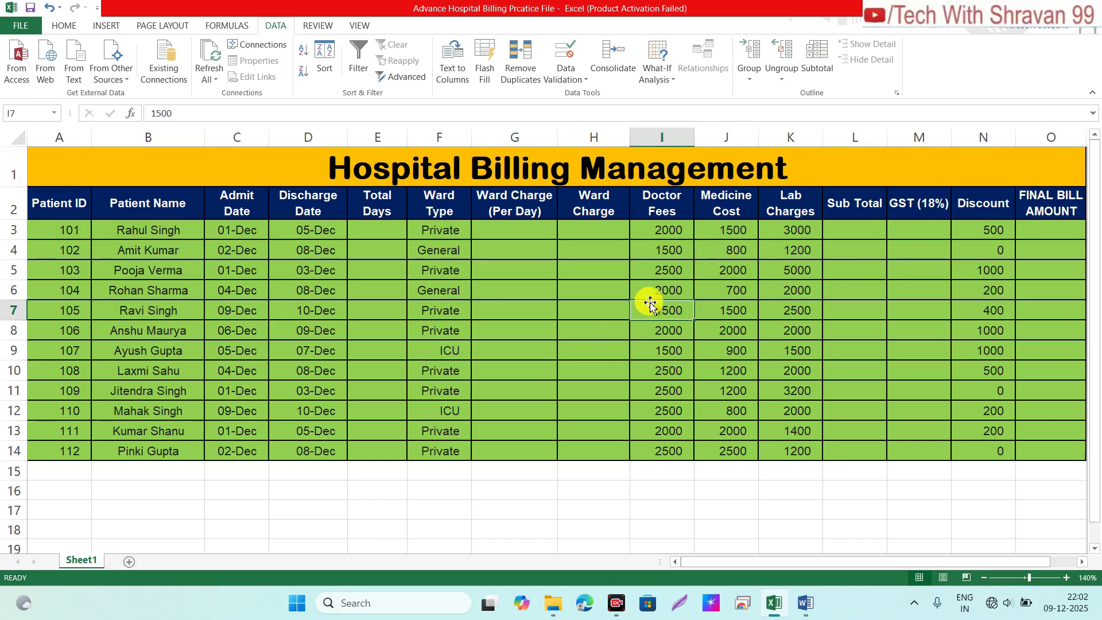
Clear the Ward Type entries for all patients in F3:F14
{"action": "left_click", "coordinate": [426, 230]}
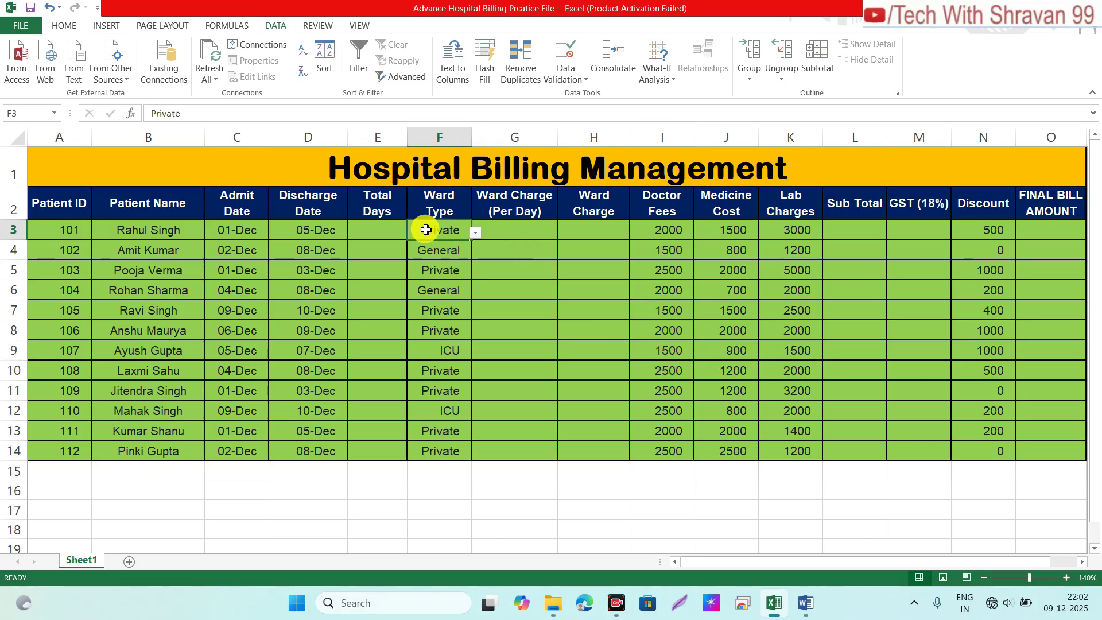
{"action": "key", "text": "ctrl+shift+Down"}
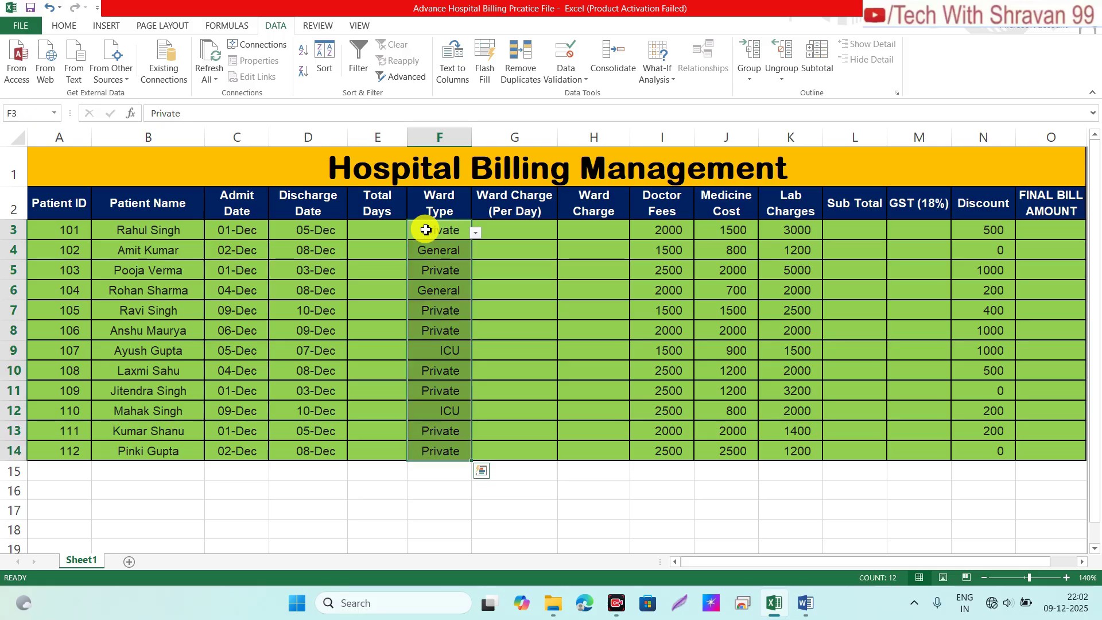
{"action": "key", "text": "Delete"}
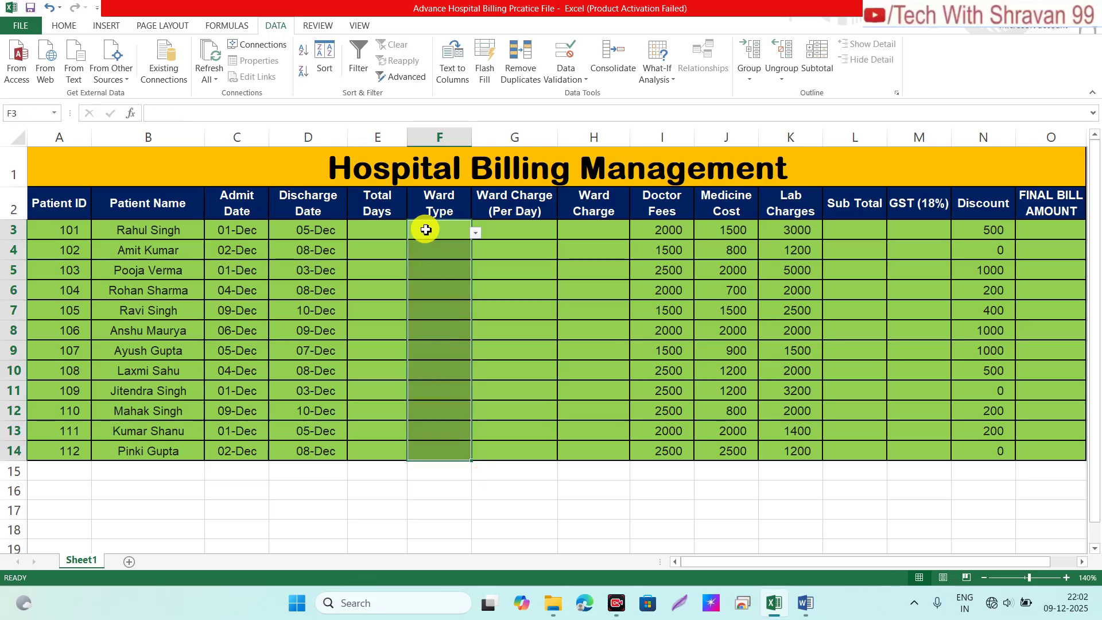
Check the dropdown choices that remain in the emptied Ward Type cell F3
{"action": "left_click", "coordinate": [426, 230]}
{"action": "left_click", "coordinate": [435, 296]}
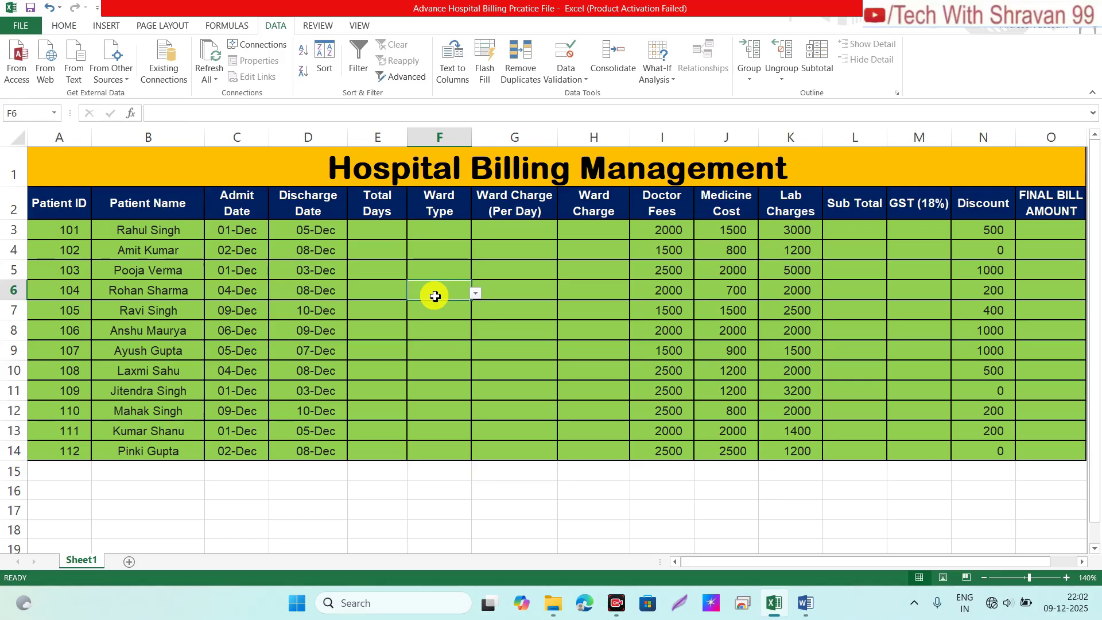
{"action": "left_click", "coordinate": [411, 231]}
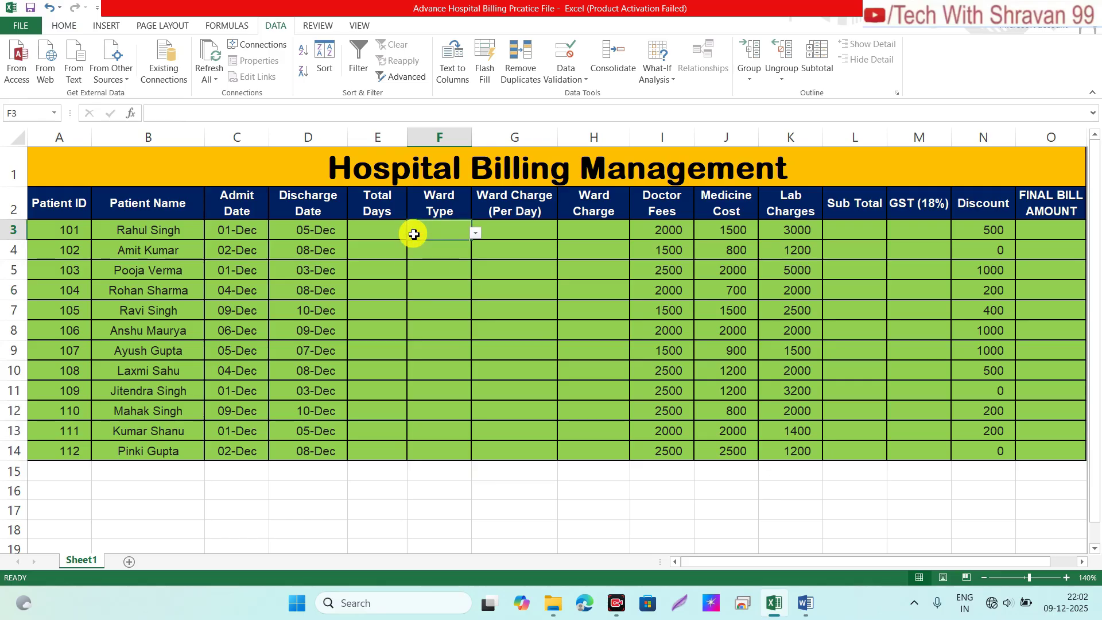
{"action": "left_click", "coordinate": [476, 232]}
{"action": "key", "text": "Escape"}
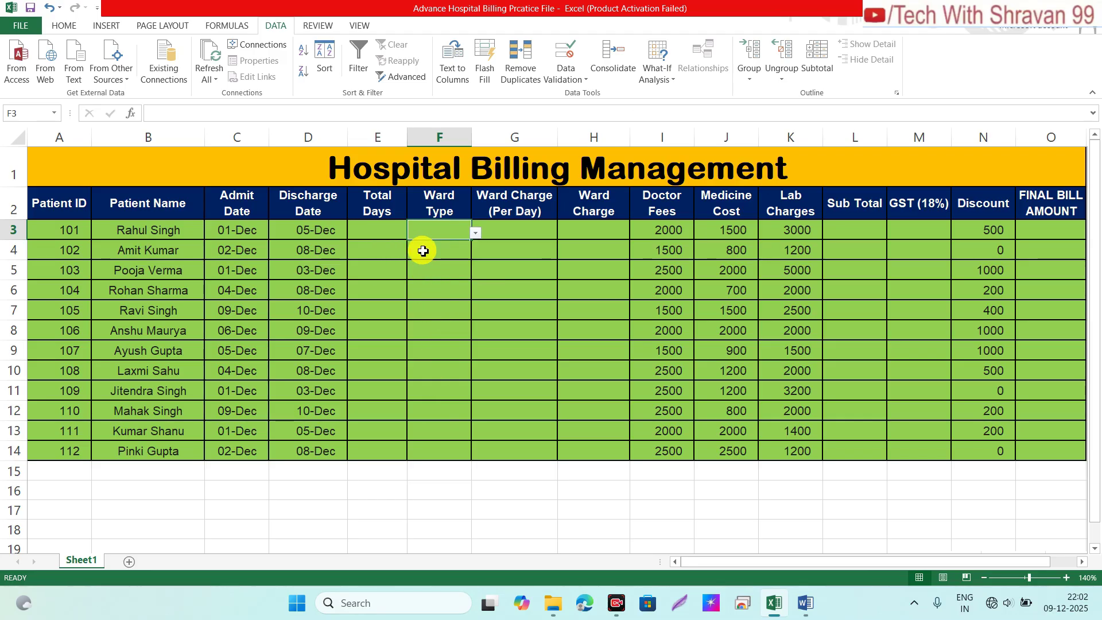
Clear the list validation from Ward Type cells F3:F14, applying the change to all other cells with the same settings
{"action": "key", "text": "ctrl+shift+Down"}
{"action": "key", "text": "ctrl+shift+Up"}
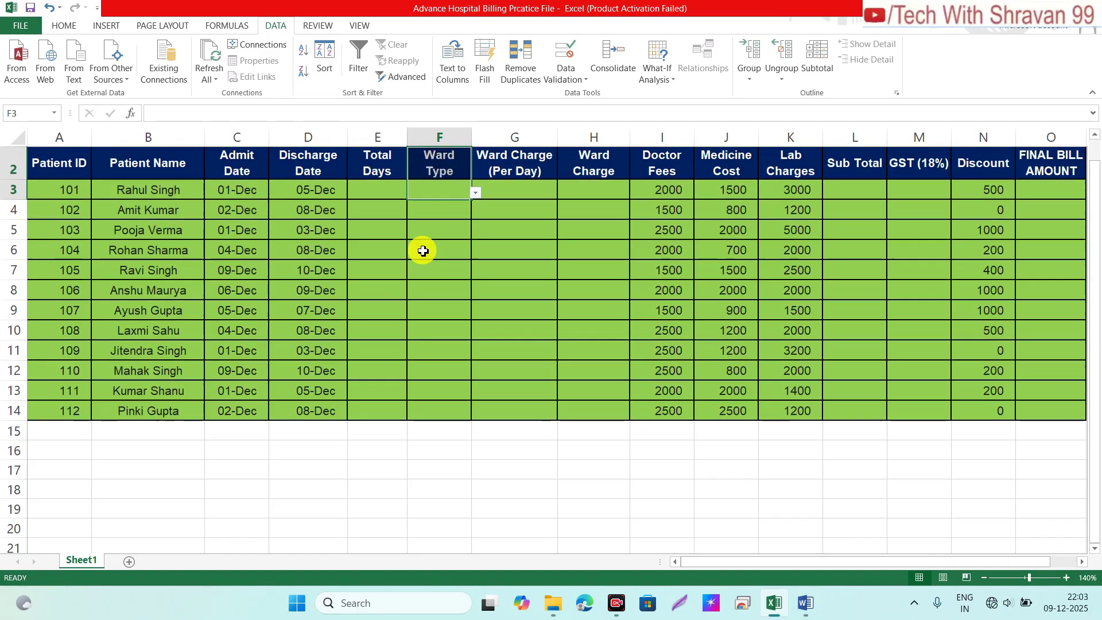
{"action": "key", "text": "shift+Down"}
{"action": "key", "text": "shift+Down"}
{"action": "key", "text": "shift+Down"}
{"action": "key", "text": "Up"}
{"action": "key", "text": "Down"}
{"action": "key", "text": "shift+Down"}
{"action": "key", "text": "shift+Down"}
{"action": "key", "text": "shift+Down"}
{"action": "key", "text": "shift+Down"}
{"action": "key", "text": "shift+Down"}
{"action": "key", "text": "shift+Down"}
{"action": "key", "text": "shift+Down"}
{"action": "key", "text": "shift+Down"}
{"action": "key", "text": "shift+Down"}
{"action": "key", "text": "shift+Down"}
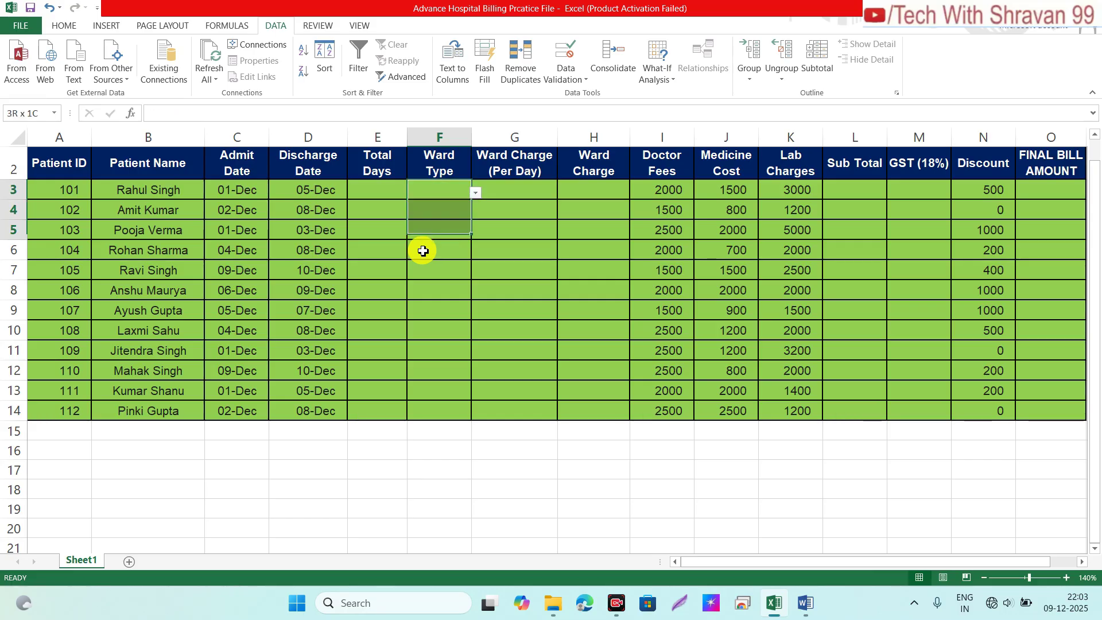
{"action": "key", "text": "shift+Down"}
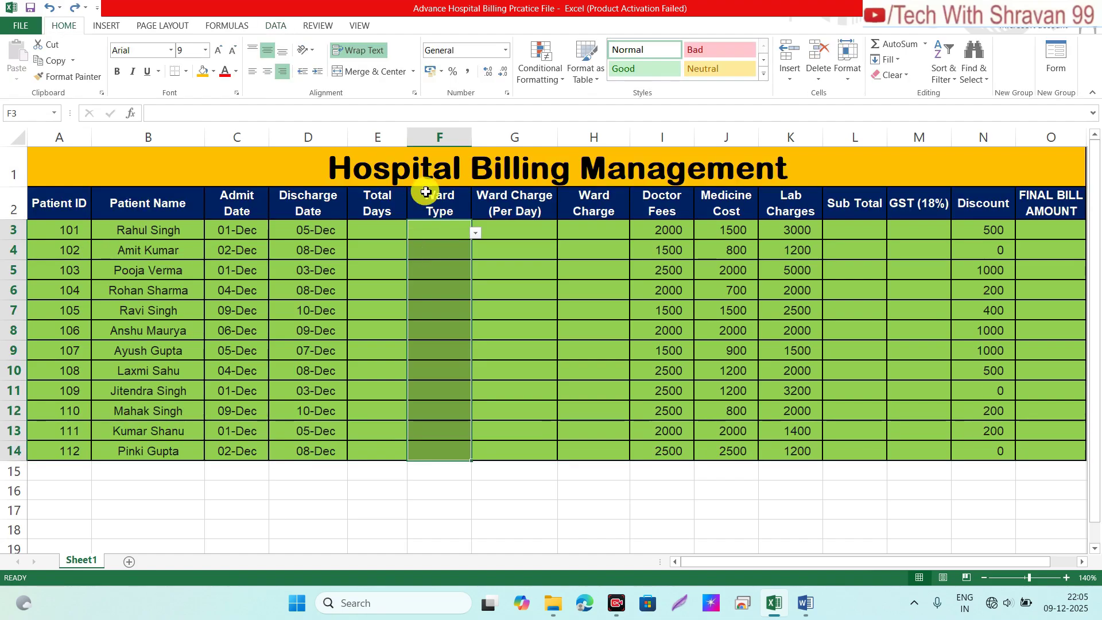
{"action": "left_click", "coordinate": [276, 27]}
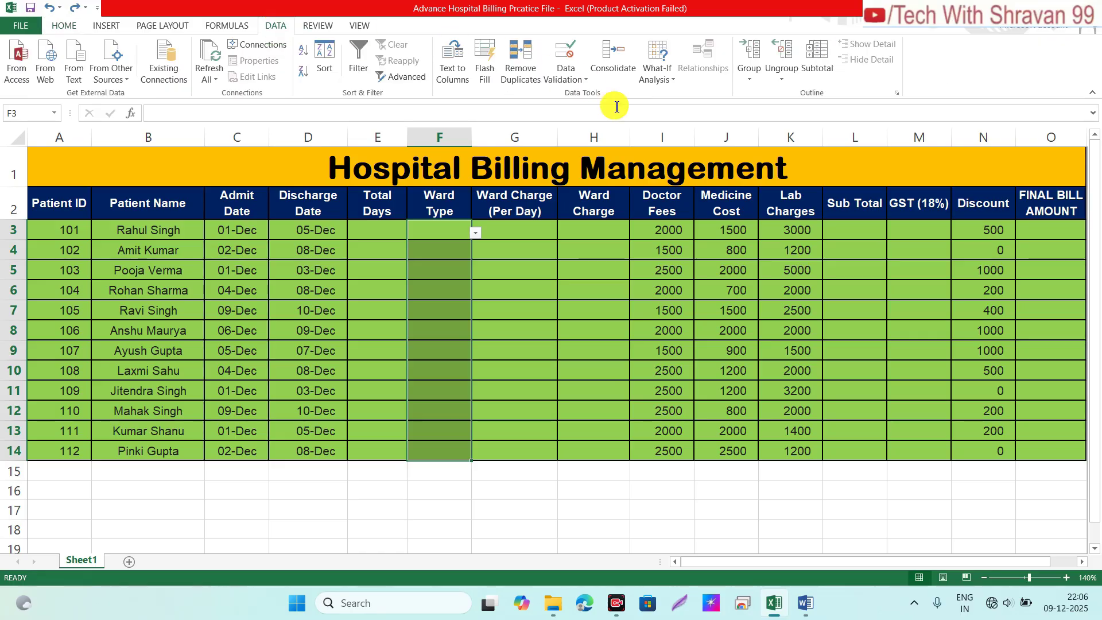
{"action": "left_click", "coordinate": [585, 81]}
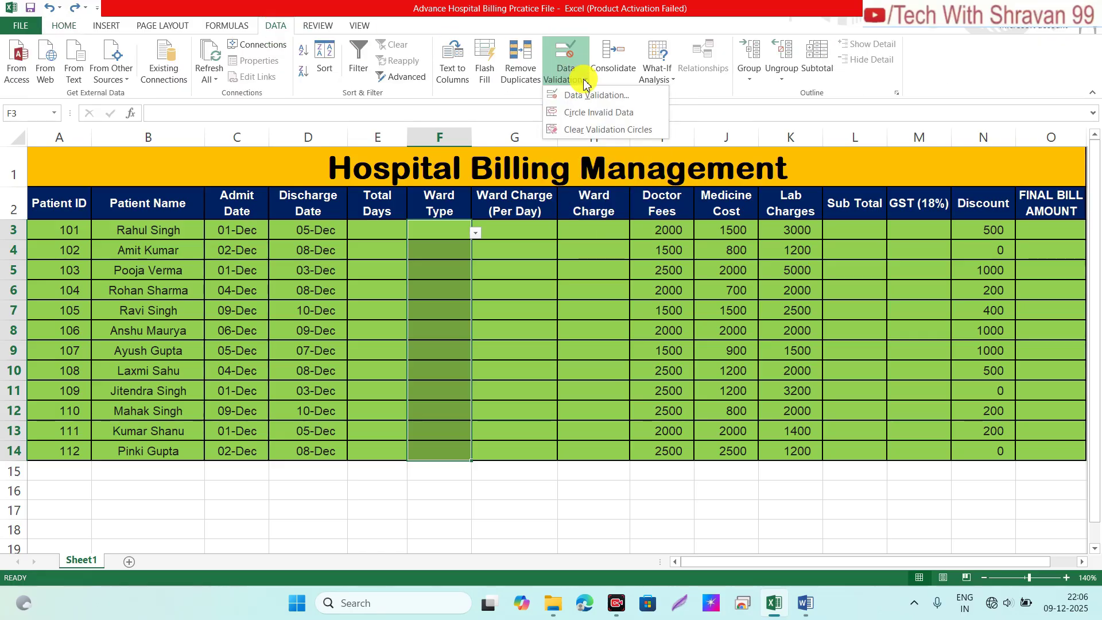
{"action": "left_click", "coordinate": [560, 96]}
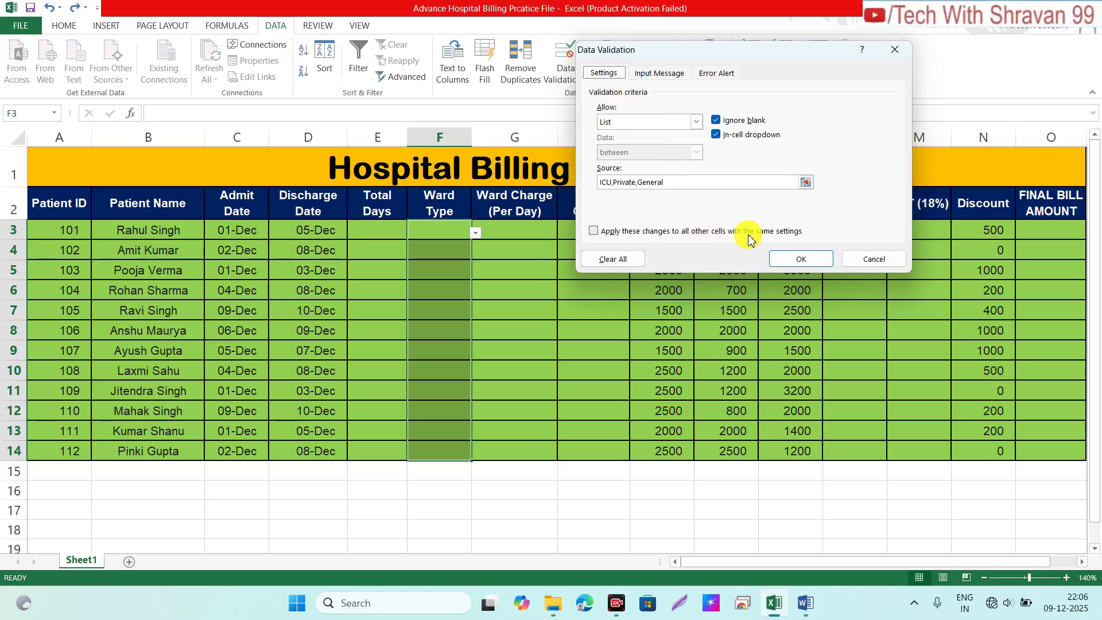
{"action": "left_click", "coordinate": [597, 233]}
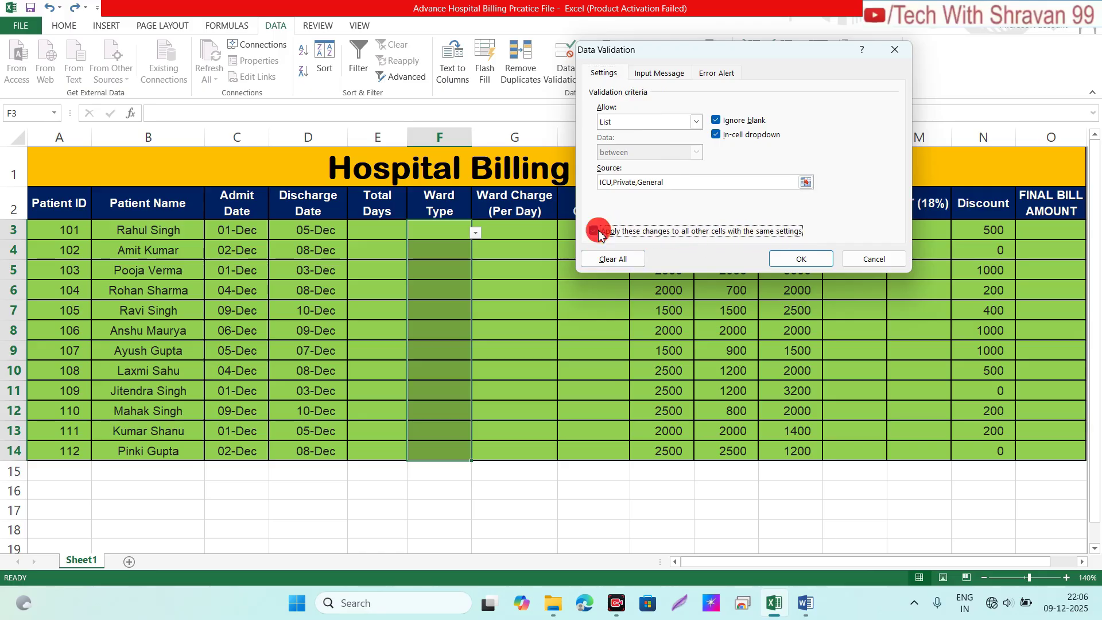
{"action": "left_click", "coordinate": [602, 260]}
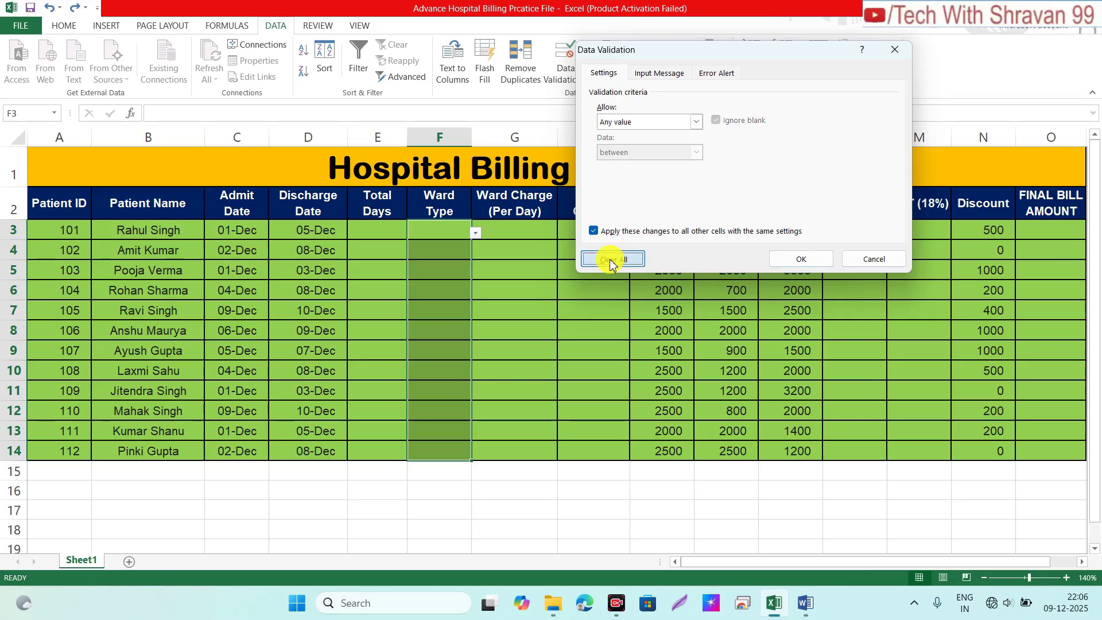
{"action": "left_click", "coordinate": [783, 261]}
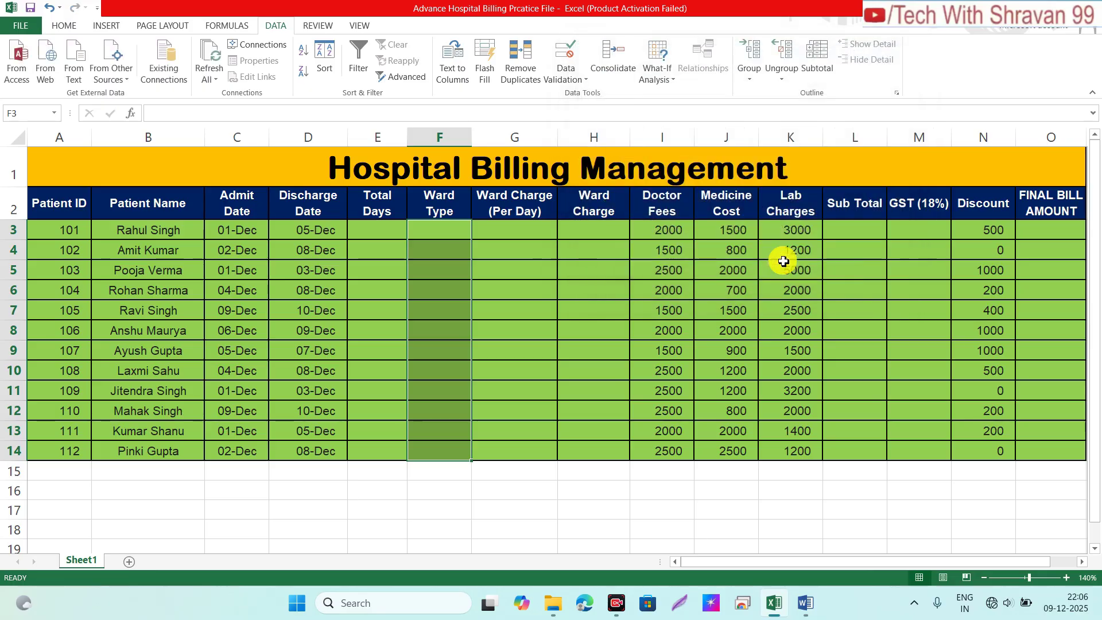
{"action": "left_click", "coordinate": [432, 236]}
{"action": "mouse_move", "coordinate": [432, 235]}
{"action": "left_mouse_down"}
{"action": "mouse_move", "coordinate": [438, 256]}
{"action": "mouse_move", "coordinate": [489, 234]}
{"action": "mouse_move", "coordinate": [436, 254]}
{"action": "mouse_move", "coordinate": [430, 235]}
{"action": "left_mouse_up"}
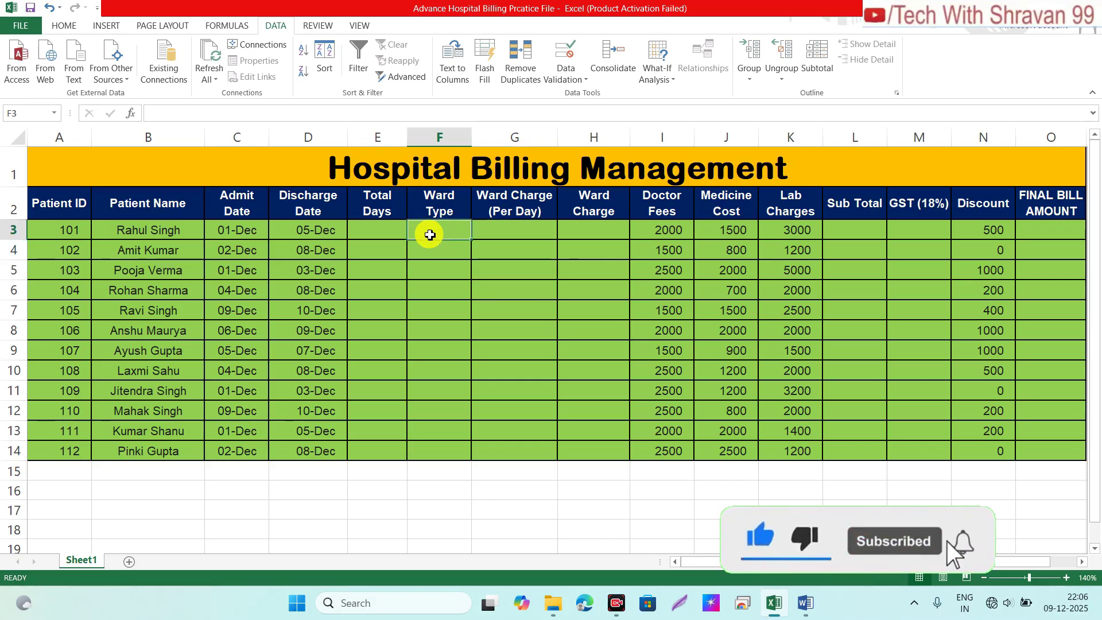
Calculate Total Days in E3 with =D3-C3 and fill the formula down through E14
{"action": "left_click", "coordinate": [62, 26]}
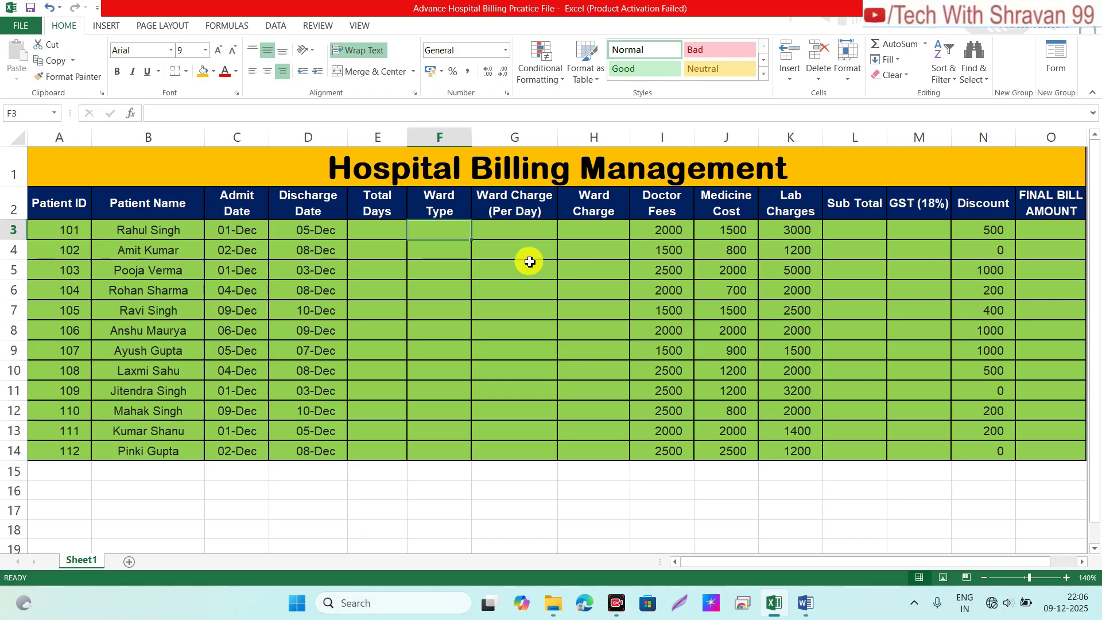
{"action": "left_click", "coordinate": [390, 234]}
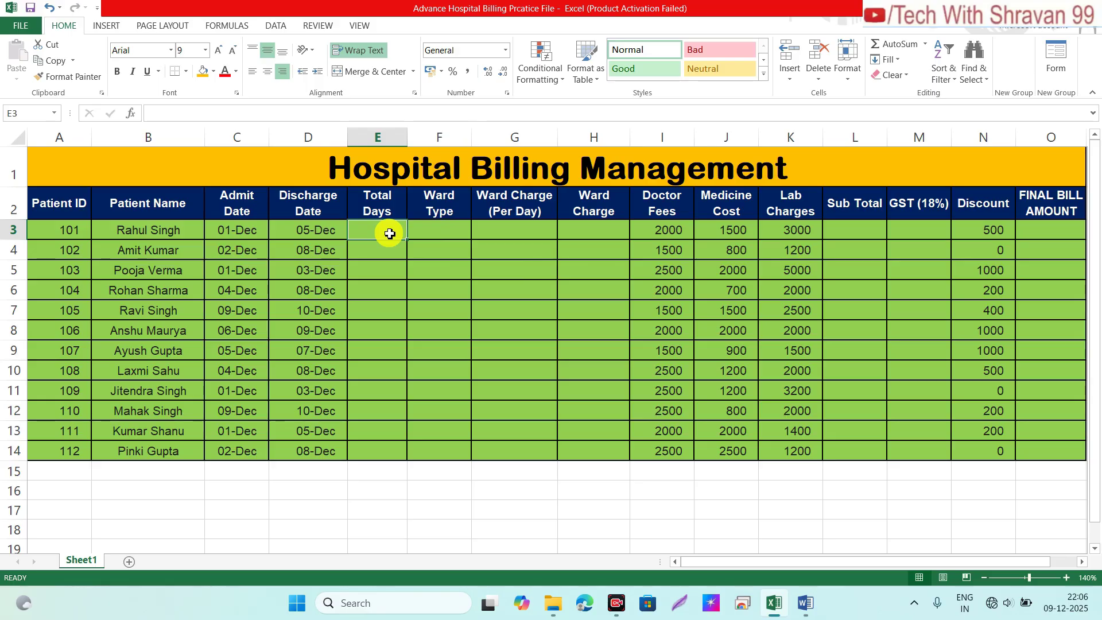
{"action": "type", "text": "="}
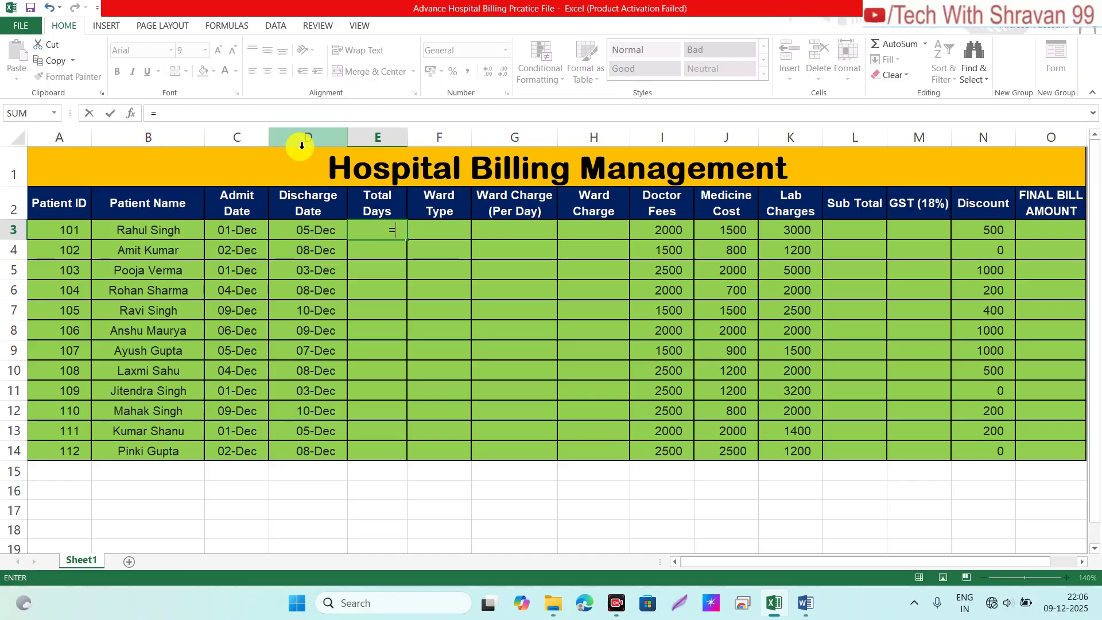
{"action": "left_click", "coordinate": [296, 237]}
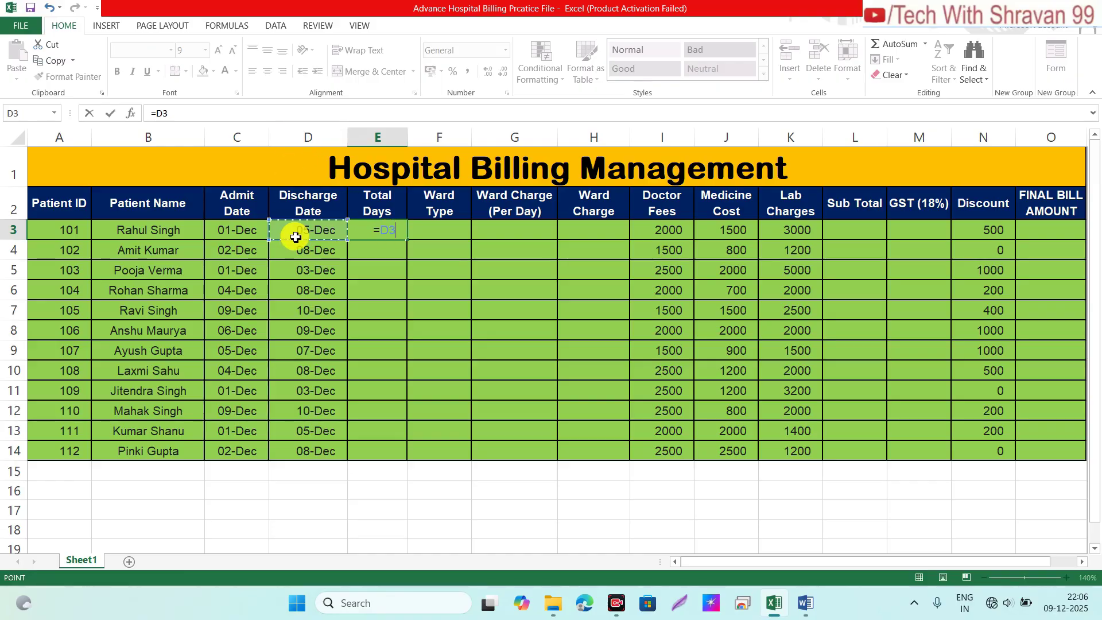
{"action": "type", "text": "-"}
{"action": "left_click", "coordinate": [222, 234]}
{"action": "key", "text": "Return"}
{"action": "key", "text": "Up"}
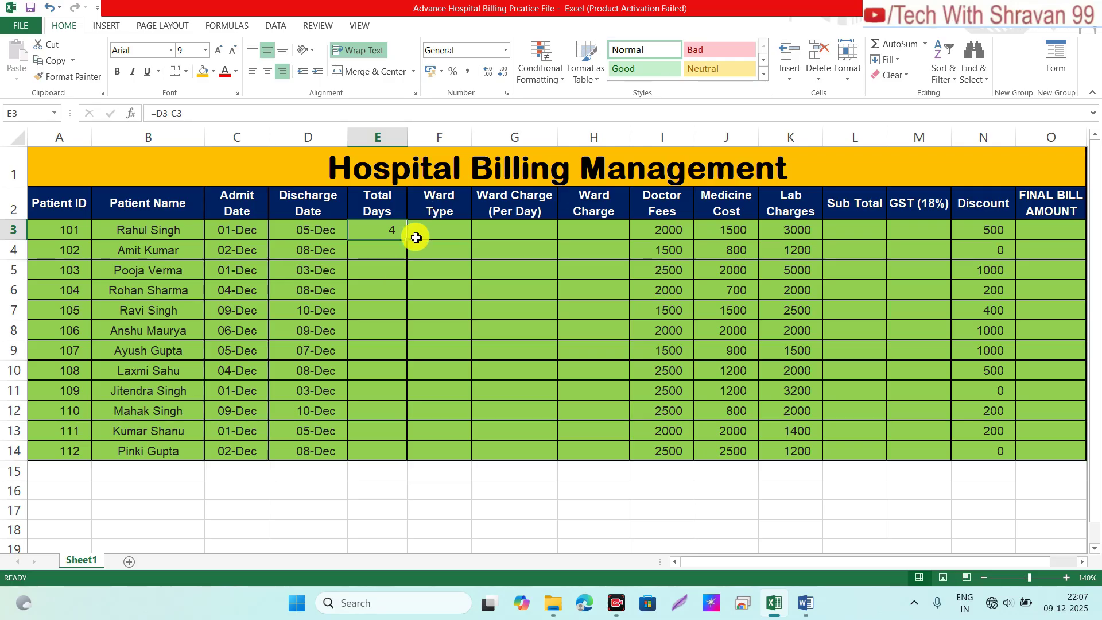
{"action": "left_click_drag", "start_coordinate": [409, 242], "coordinate": [394, 454]}
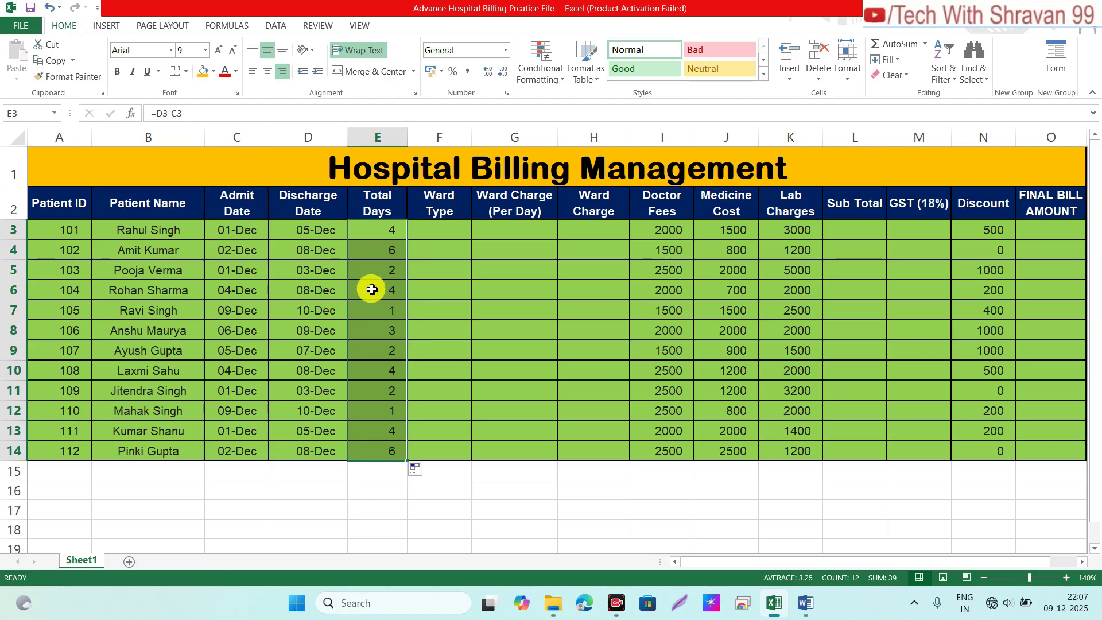
{"action": "left_click", "coordinate": [376, 257]}
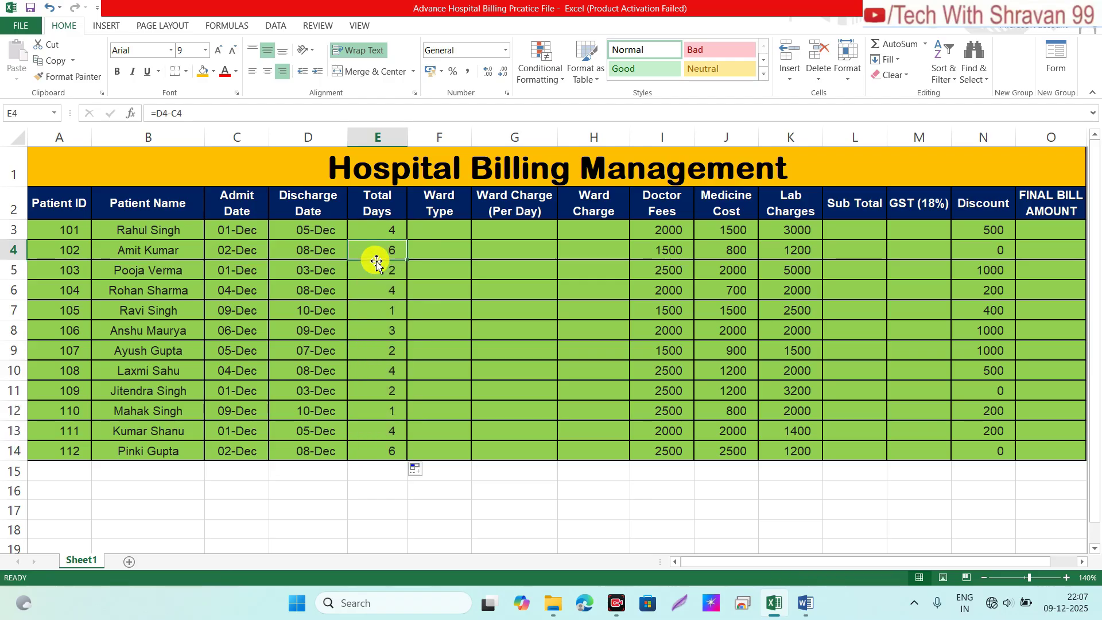
Add a list validation to Ward Type cell F3 with the source ICU,General,Private
{"action": "left_click", "coordinate": [442, 235]}
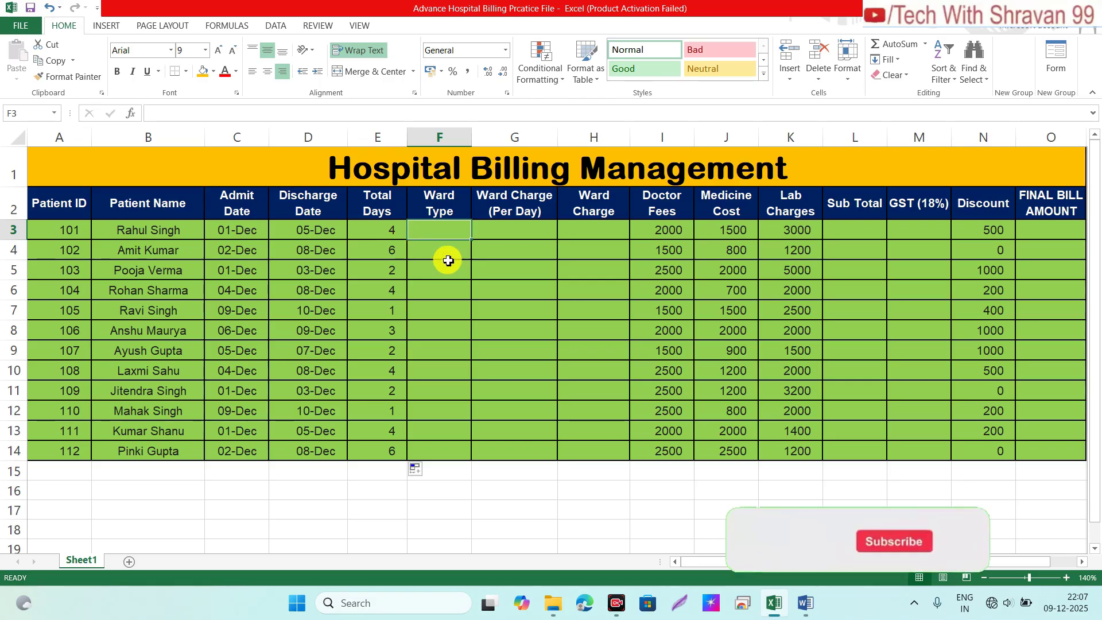
{"action": "left_click", "coordinate": [273, 27]}
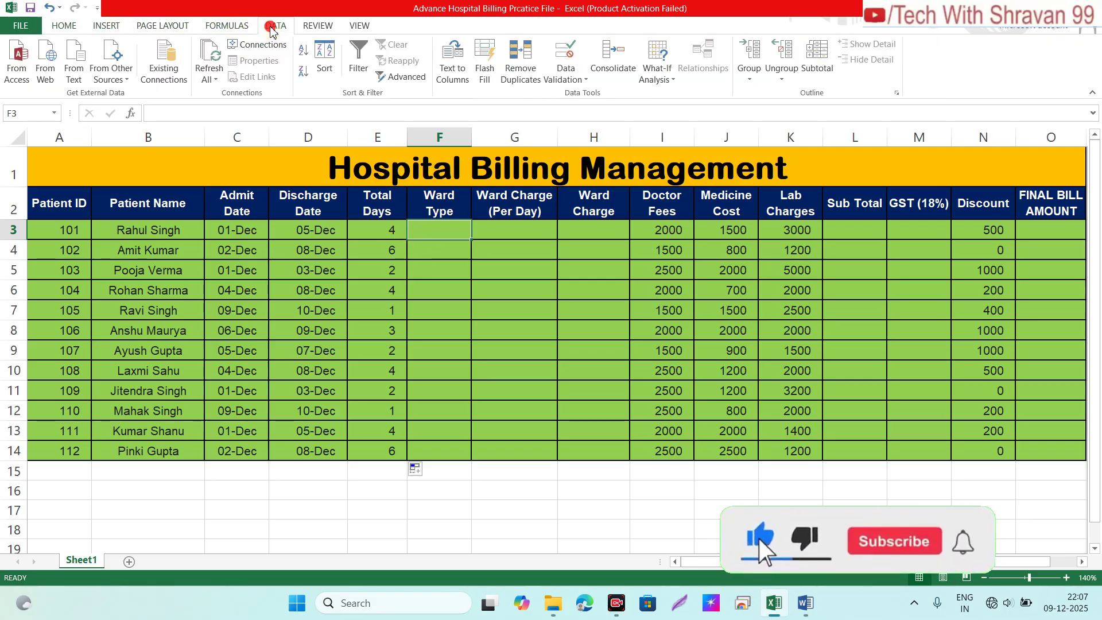
{"action": "left_click", "coordinate": [587, 80]}
{"action": "left_click", "coordinate": [568, 96]}
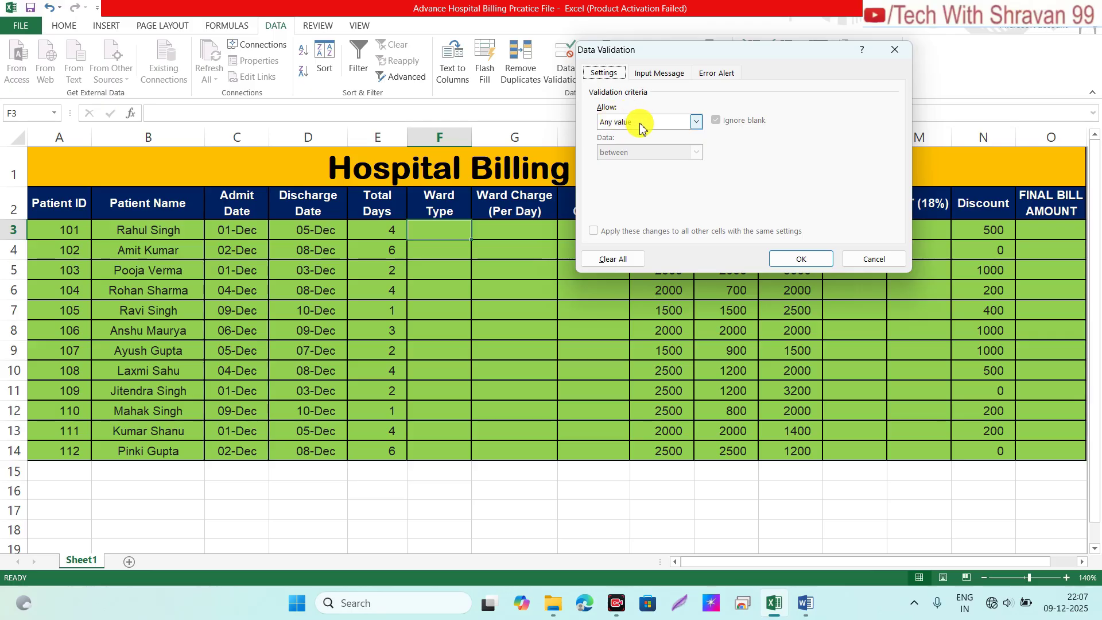
{"action": "left_click", "coordinate": [700, 126]}
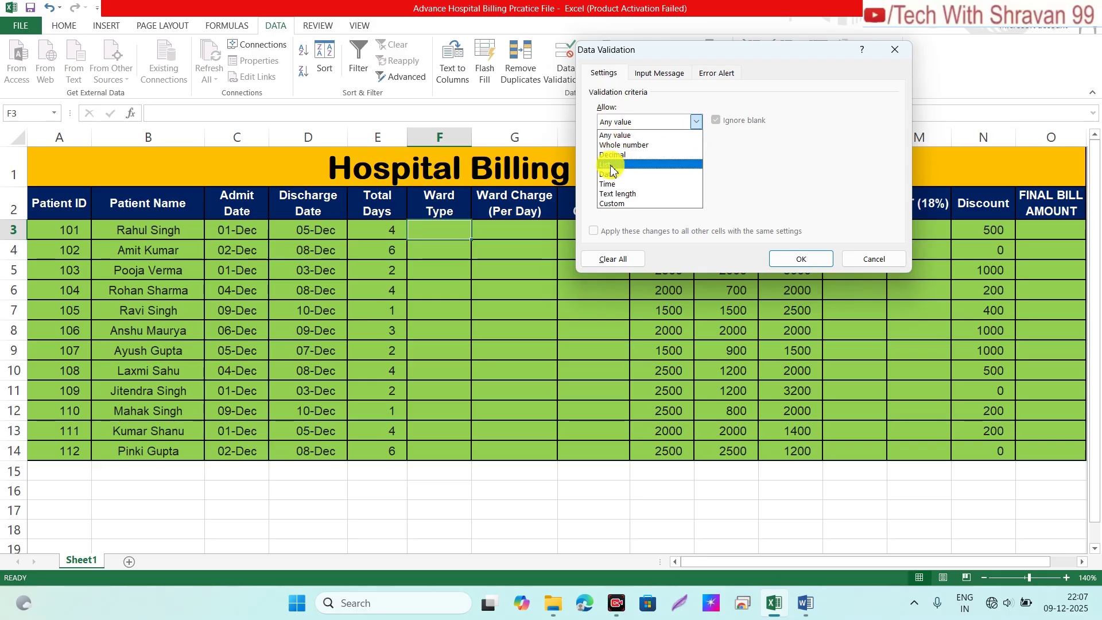
{"action": "left_click", "coordinate": [612, 166]}
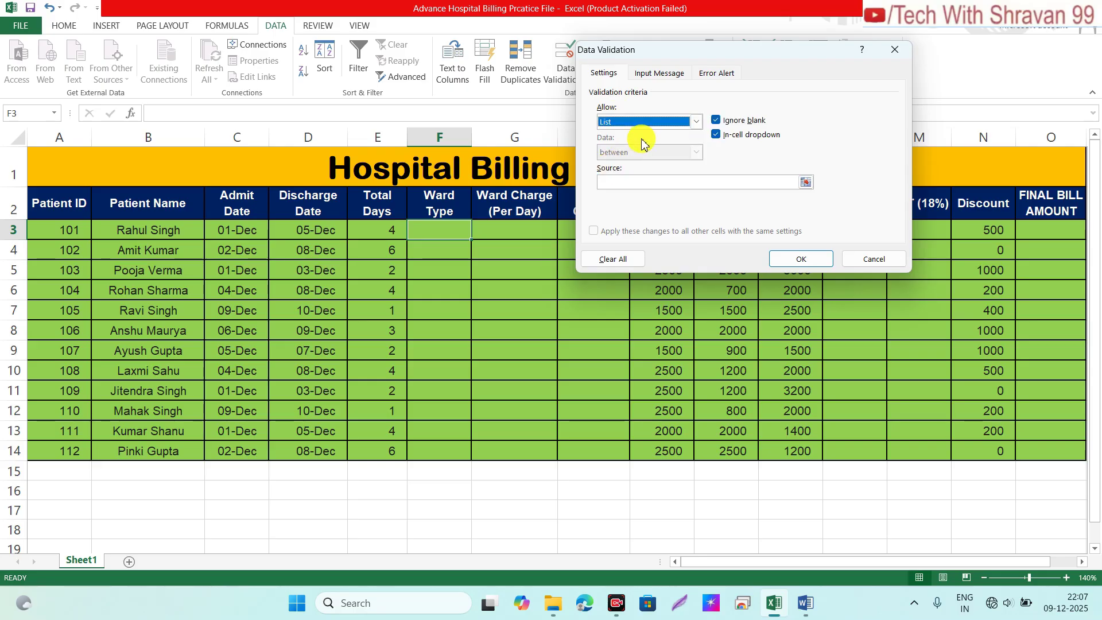
{"action": "left_click", "coordinate": [639, 182]}
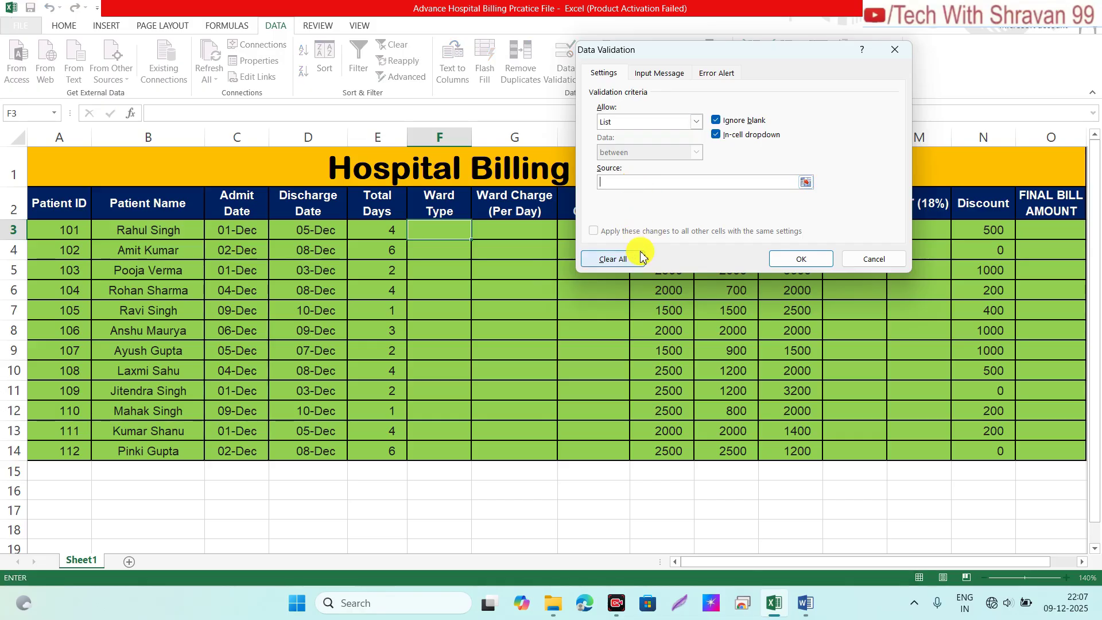
{"action": "type", "text": "ICU,General,Private"}
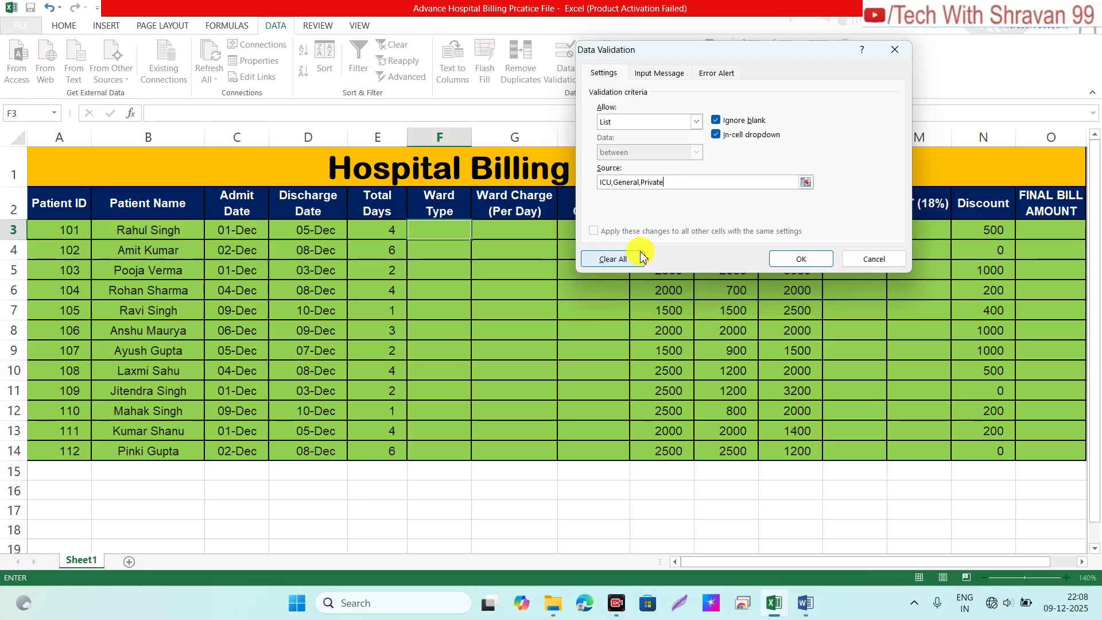
{"action": "mouse_move", "coordinate": [755, 54]}
{"action": "left_mouse_down"}
{"action": "mouse_move", "coordinate": [723, 59]}
{"action": "mouse_move", "coordinate": [765, 66]}
{"action": "left_mouse_up"}
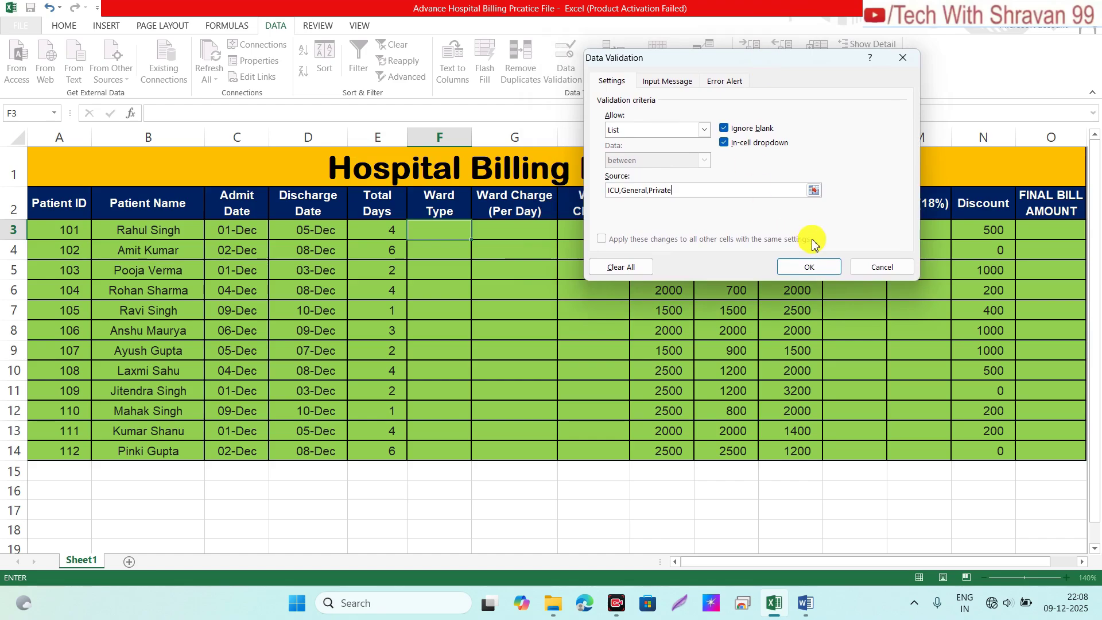
{"action": "left_click", "coordinate": [796, 268]}
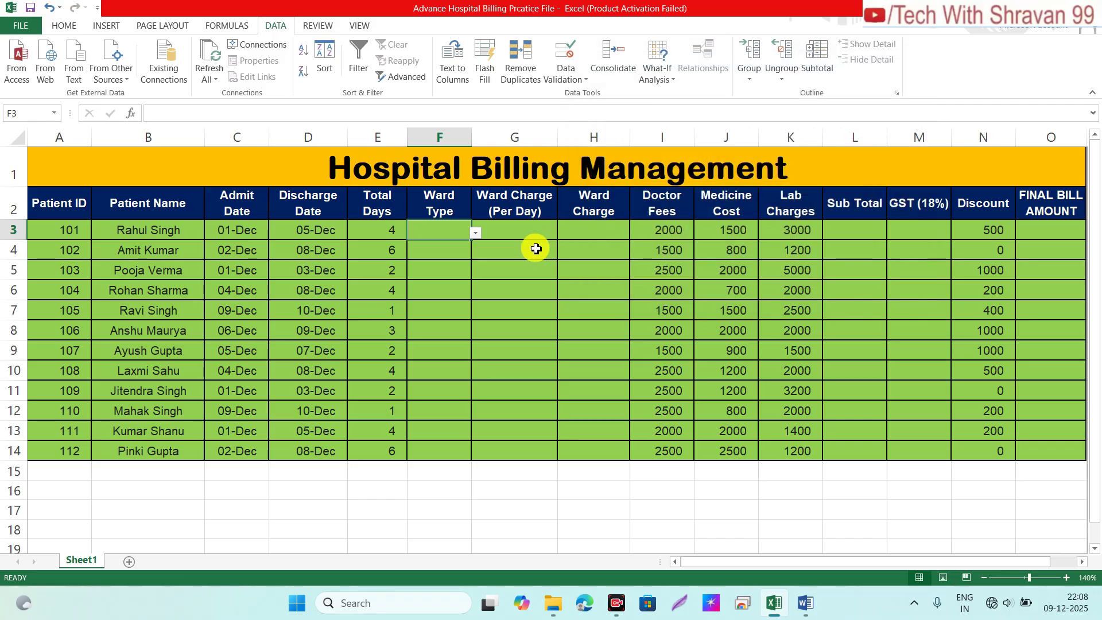
Choose ICU as the Ward Type in F3 and fill it with its dropdown down through F13
{"action": "left_click_drag", "start_coordinate": [443, 224], "coordinate": [475, 233]}
{"action": "left_click", "coordinate": [476, 233]}
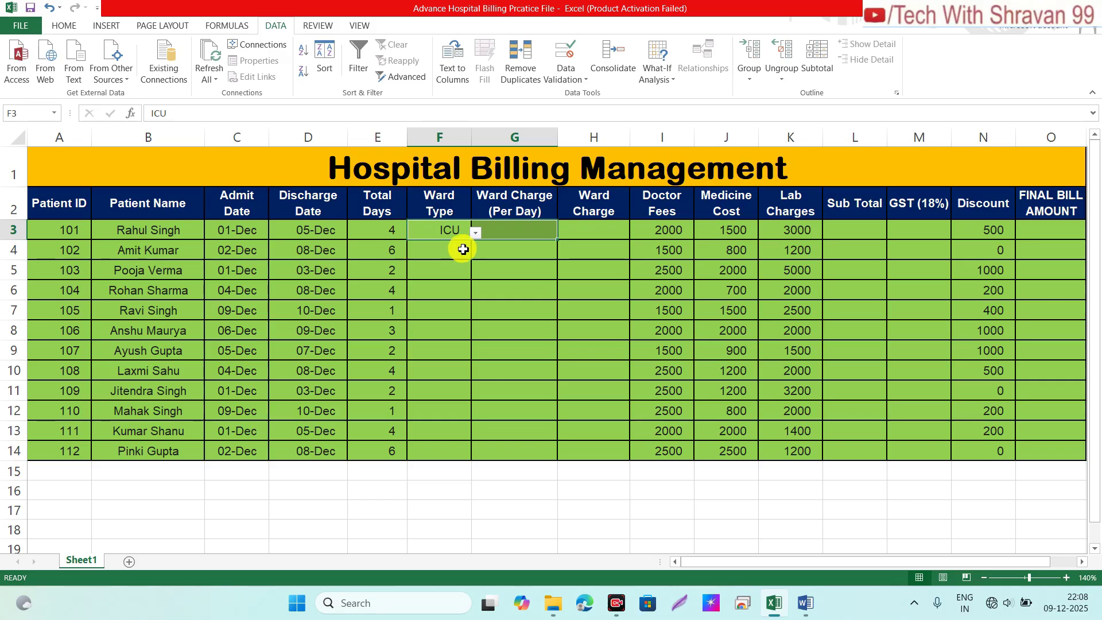
{"action": "left_click", "coordinate": [469, 250]}
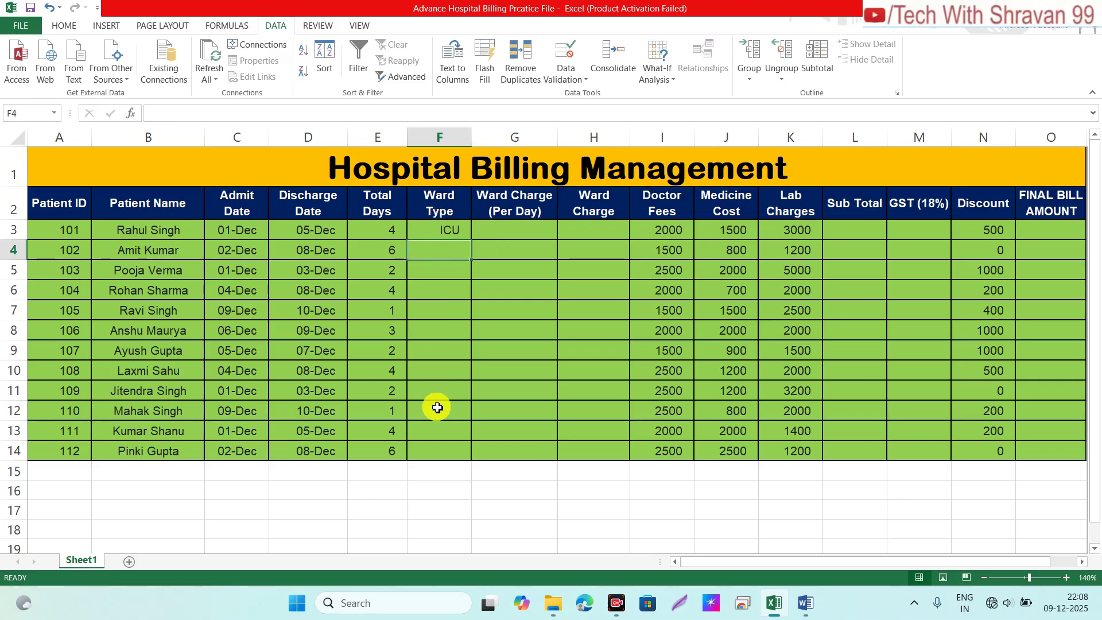
{"action": "left_click", "coordinate": [434, 228]}
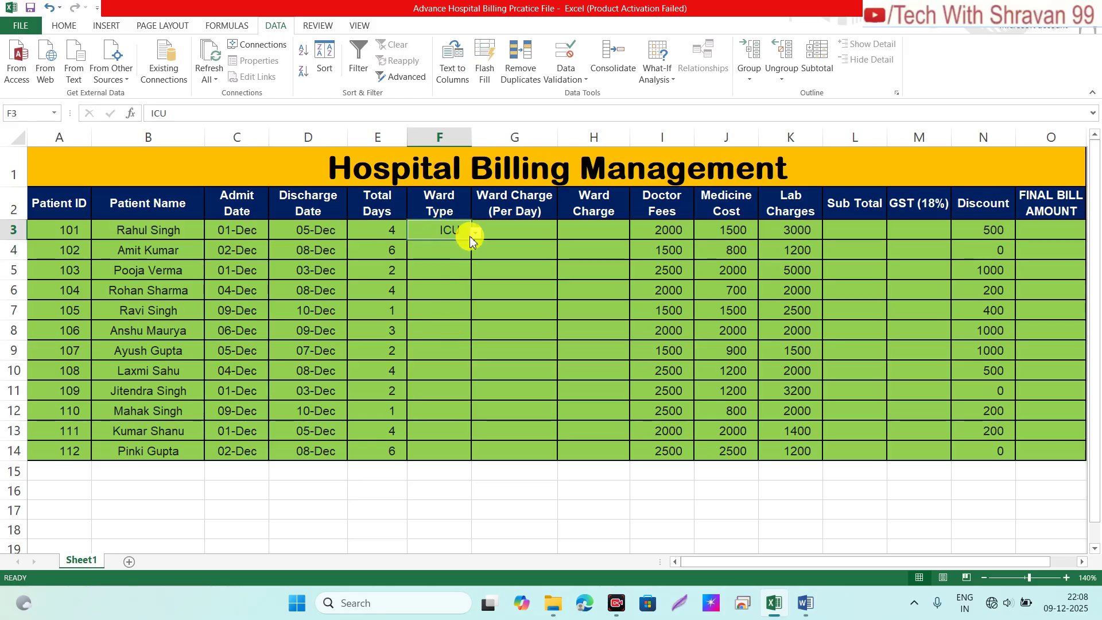
{"action": "left_click_drag", "start_coordinate": [473, 243], "coordinate": [455, 452]}
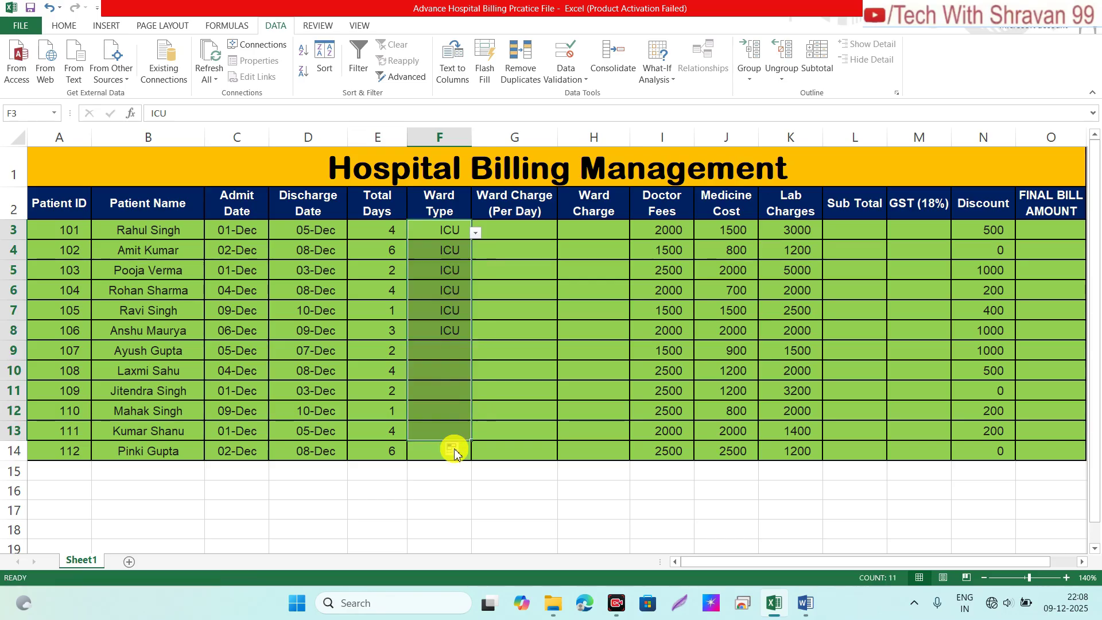
{"action": "left_click", "coordinate": [450, 328]}
{"action": "left_click", "coordinate": [438, 257]}
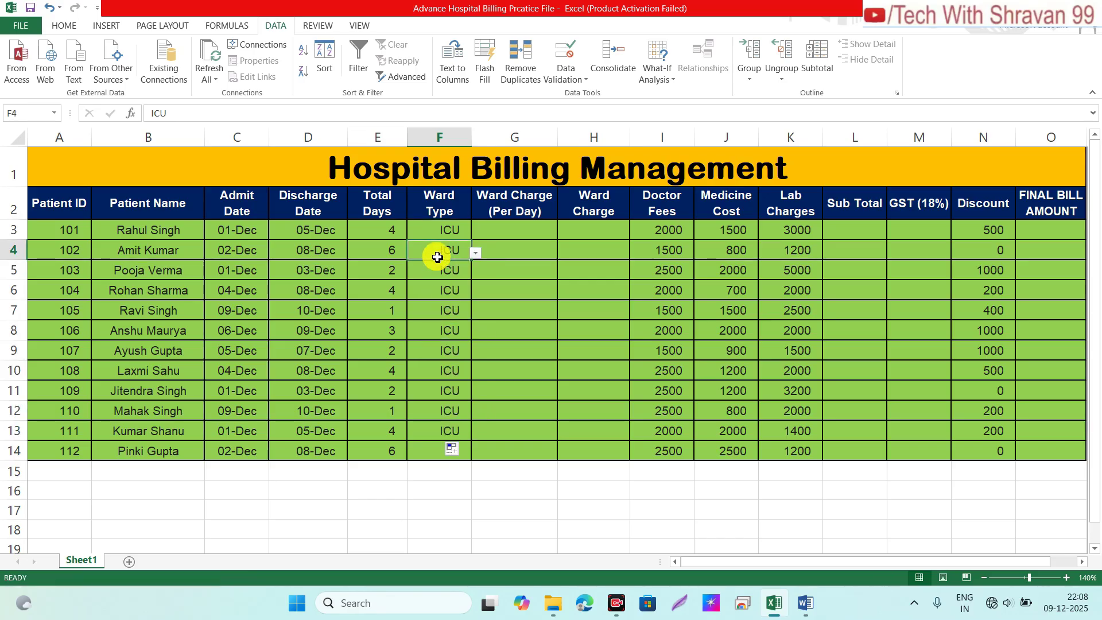
Change the Ward Type to General in F6 and to Private in F7
{"action": "left_click", "coordinate": [437, 285]}
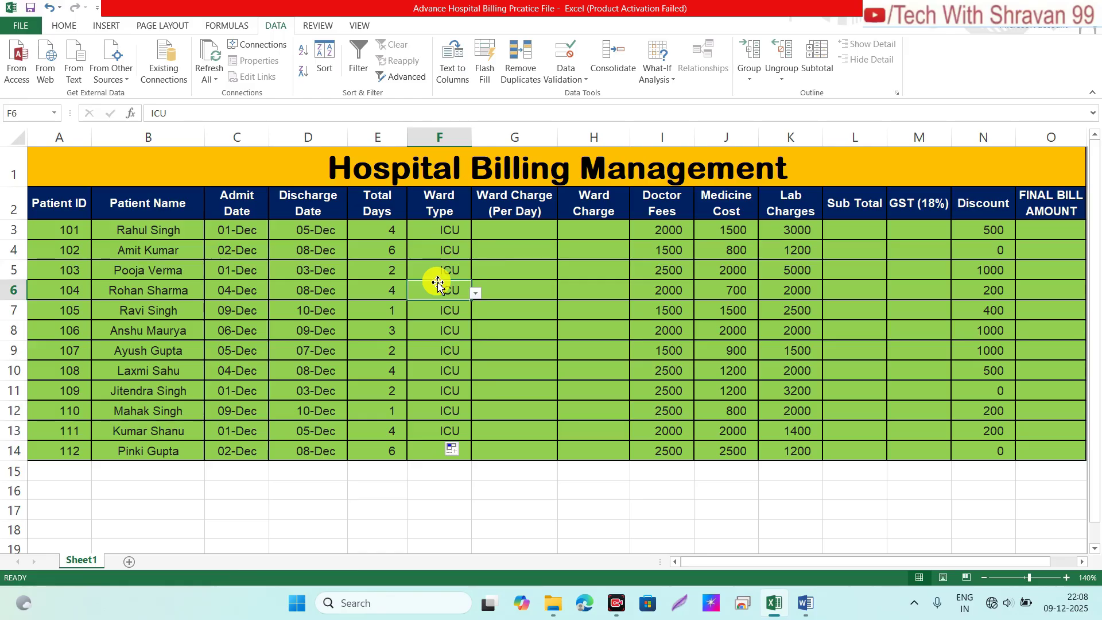
{"action": "left_click", "coordinate": [476, 294]}
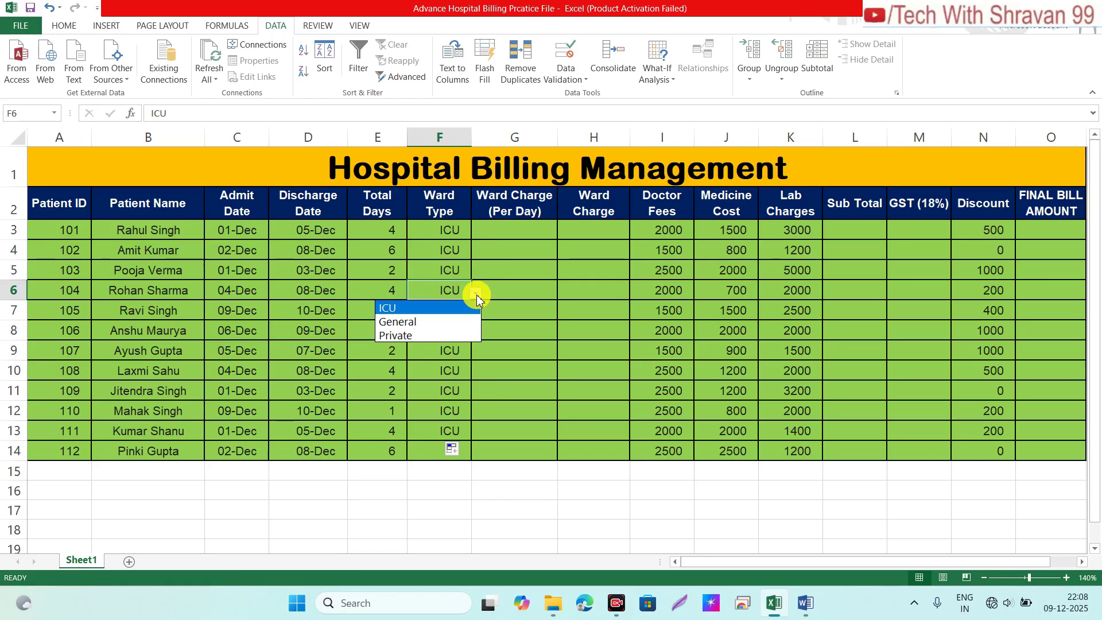
{"action": "left_click", "coordinate": [399, 327]}
{"action": "mouse_move", "coordinate": [459, 313]}
{"action": "left_mouse_down"}
{"action": "mouse_move", "coordinate": [485, 312]}
{"action": "mouse_move", "coordinate": [430, 308]}
{"action": "mouse_move", "coordinate": [475, 317]}
{"action": "left_mouse_up"}
{"action": "key", "text": "ctrl+c"}
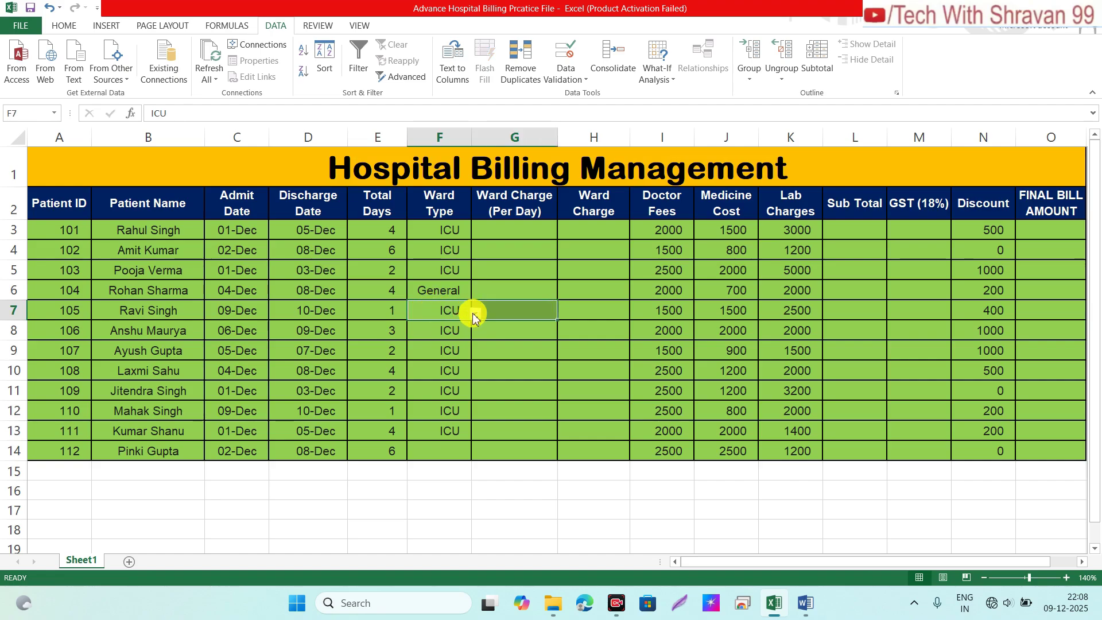
{"action": "left_click", "coordinate": [475, 316]}
{"action": "left_click", "coordinate": [395, 353]}
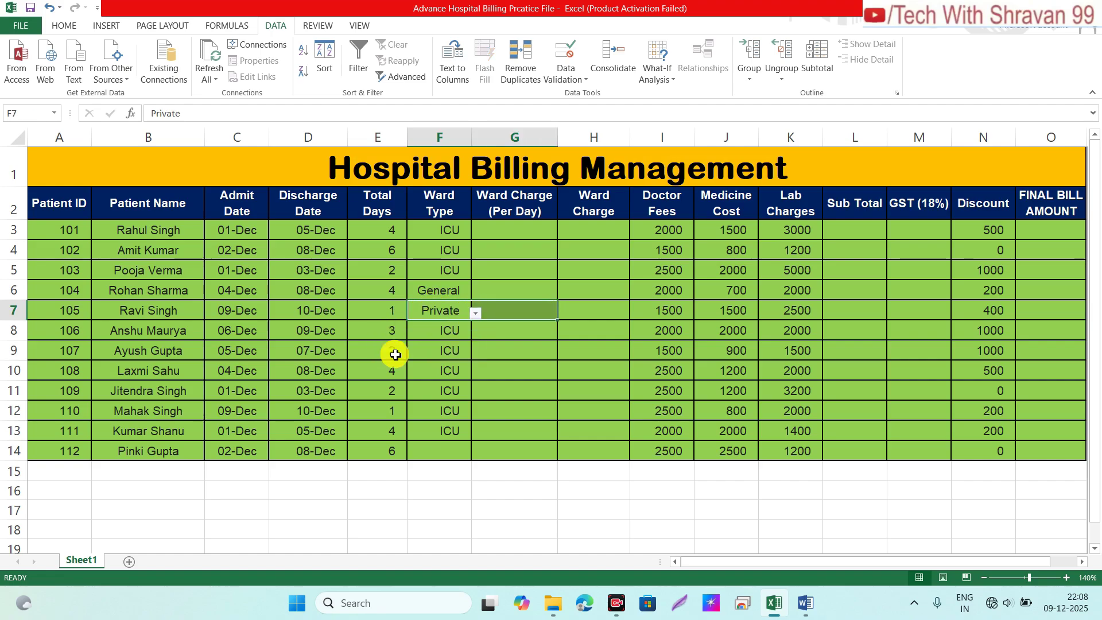
Copy the ICU Ward Type entry with its dropdown into the last patient row, cell F14
{"action": "left_click", "coordinate": [443, 364]}
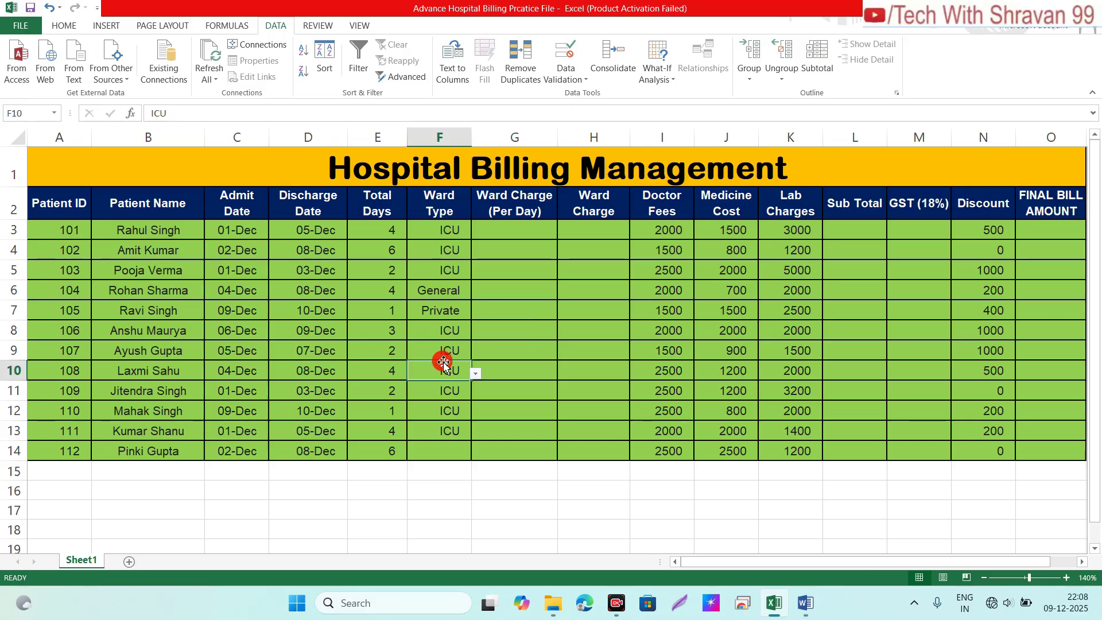
{"action": "left_click", "coordinate": [451, 237]}
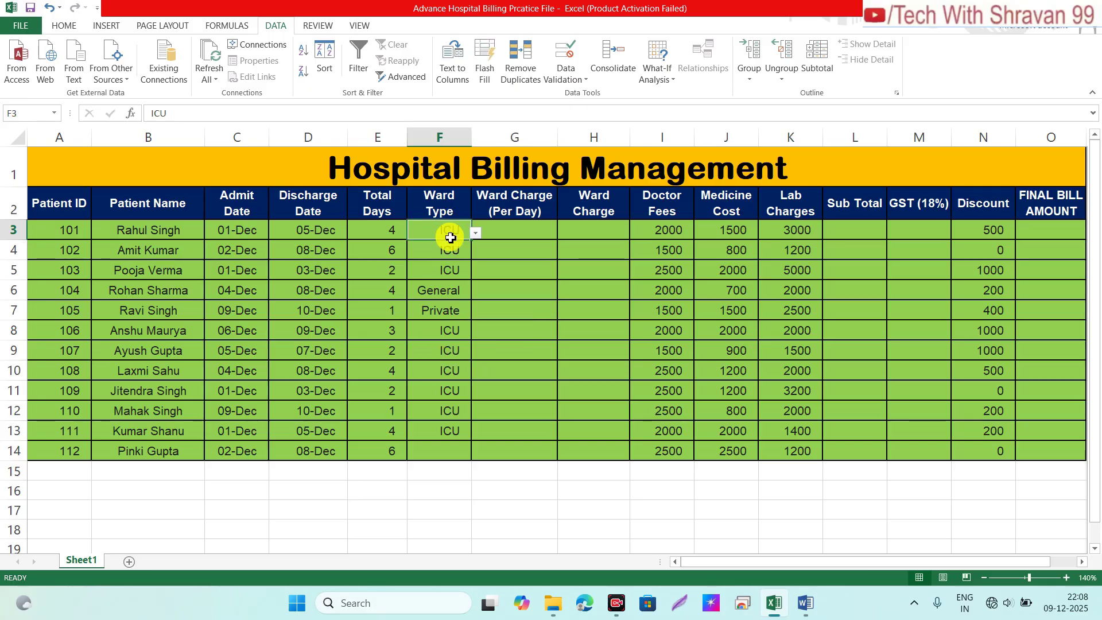
{"action": "left_click", "coordinate": [447, 452]}
{"action": "key", "text": "ctrl+v"}
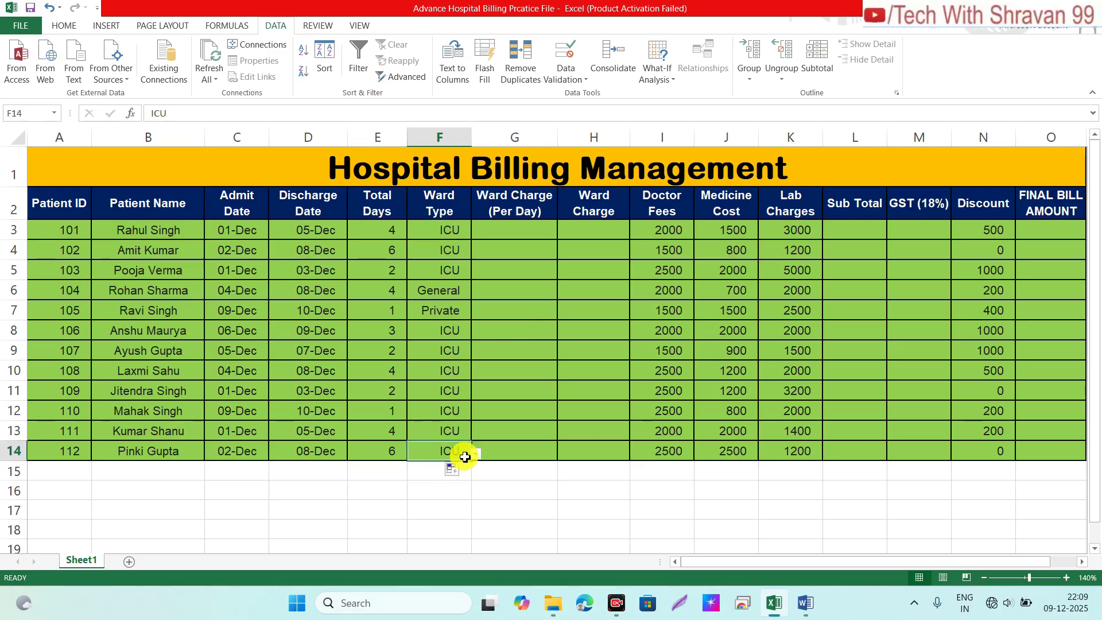
{"action": "left_click", "coordinate": [504, 242]}
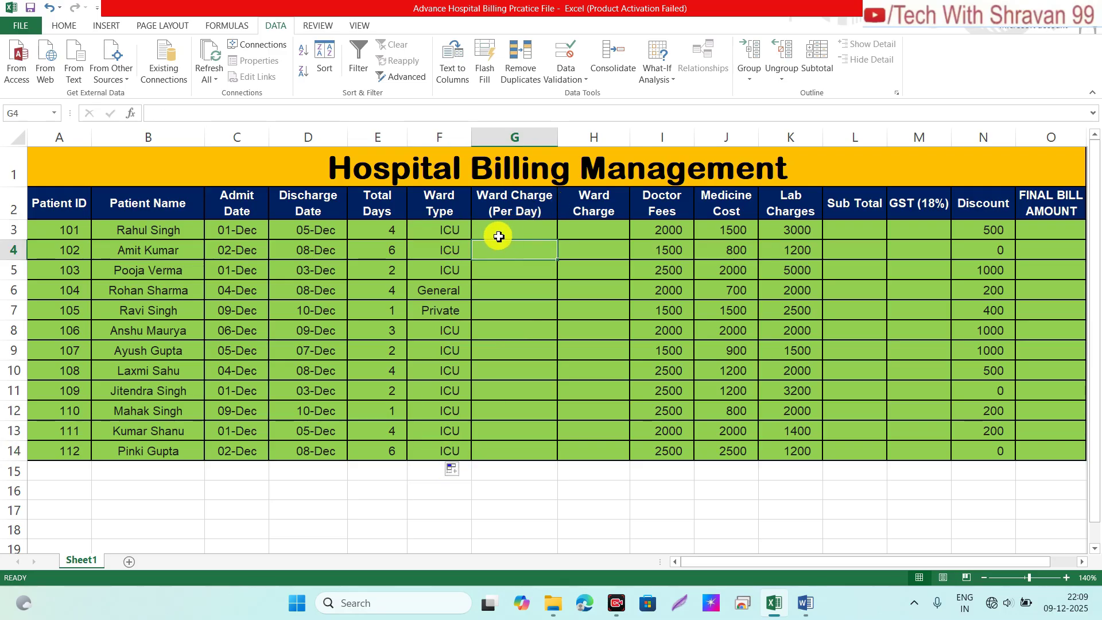
{"action": "left_click", "coordinate": [497, 234]}
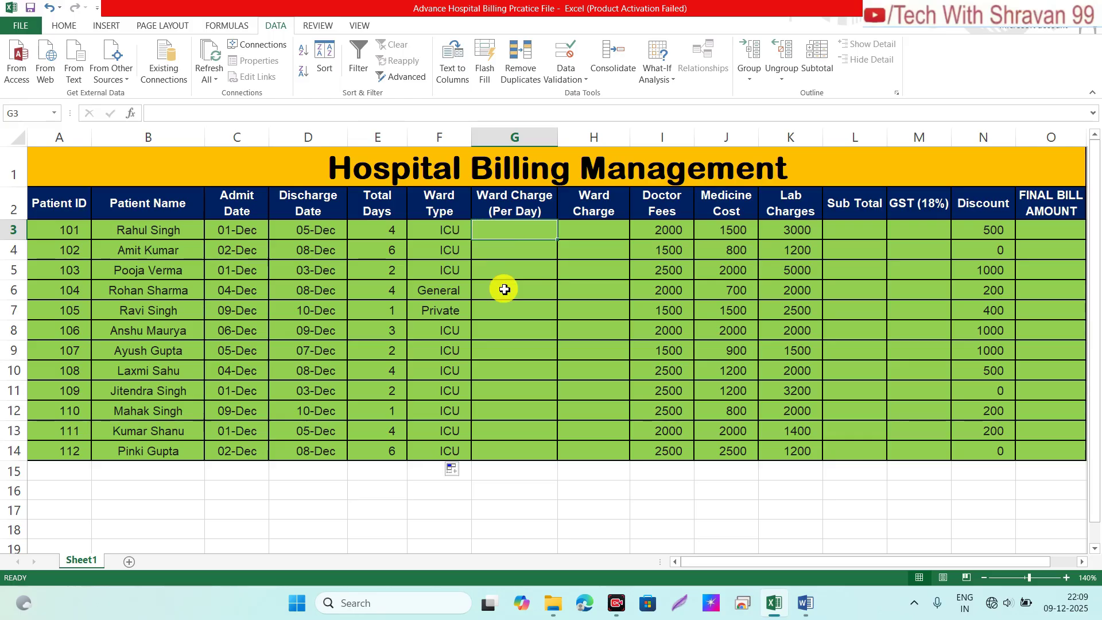
{"action": "left_click", "coordinate": [495, 315]}
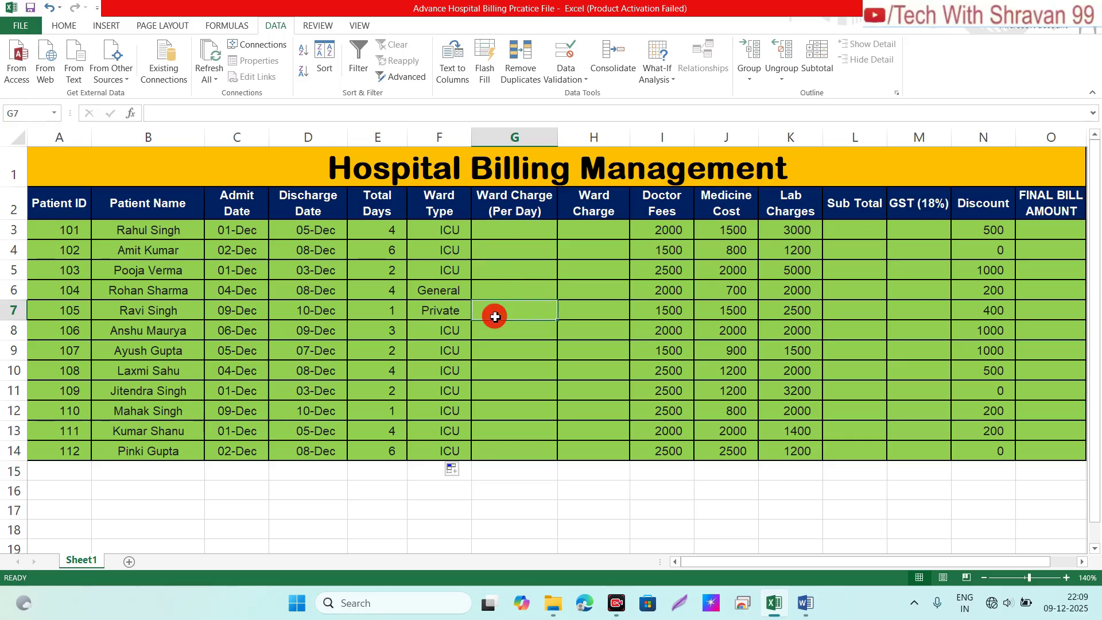
{"action": "left_click", "coordinate": [500, 226]}
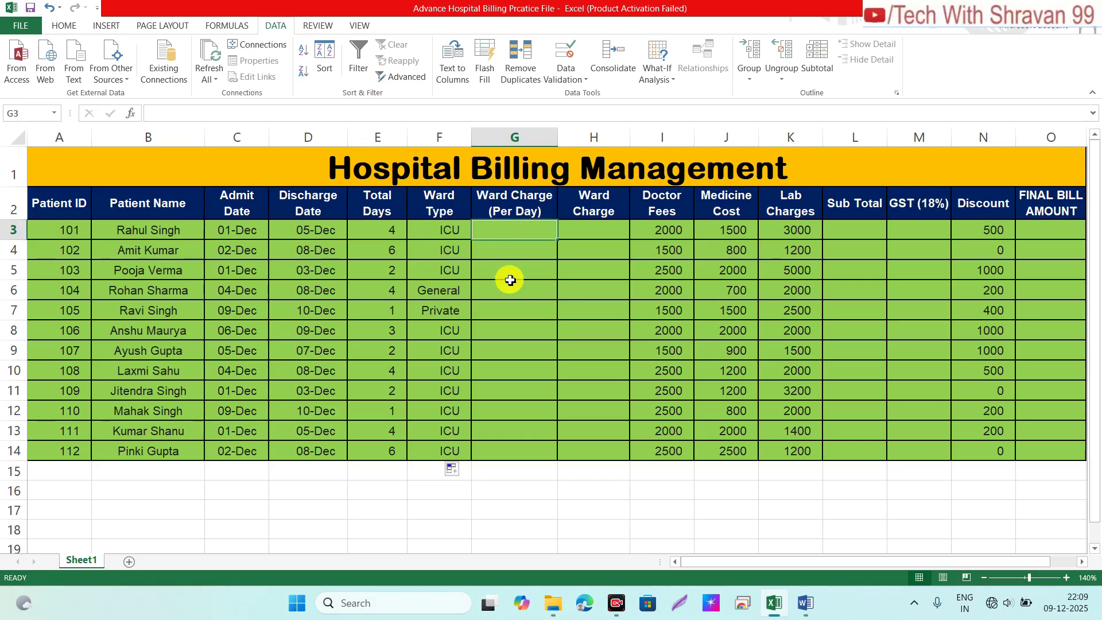
{"action": "left_click", "coordinate": [443, 234]}
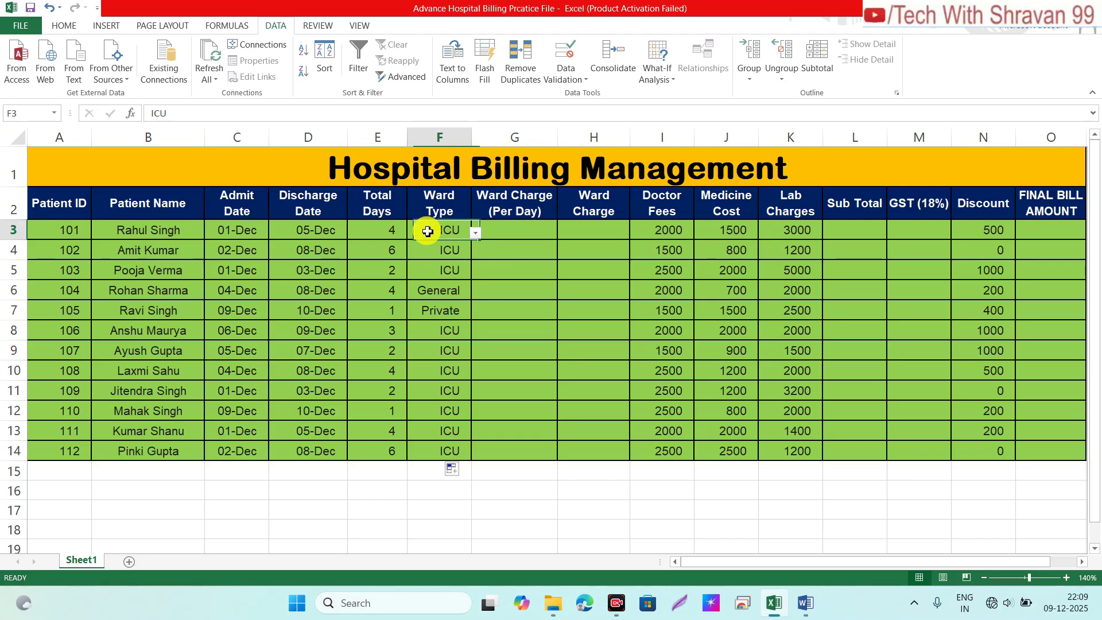
Begin the Ward Charge (Per Day) formula in G3 with an IF that returns 5000 when F3 equals "ICU"
{"action": "left_click", "coordinate": [505, 233]}
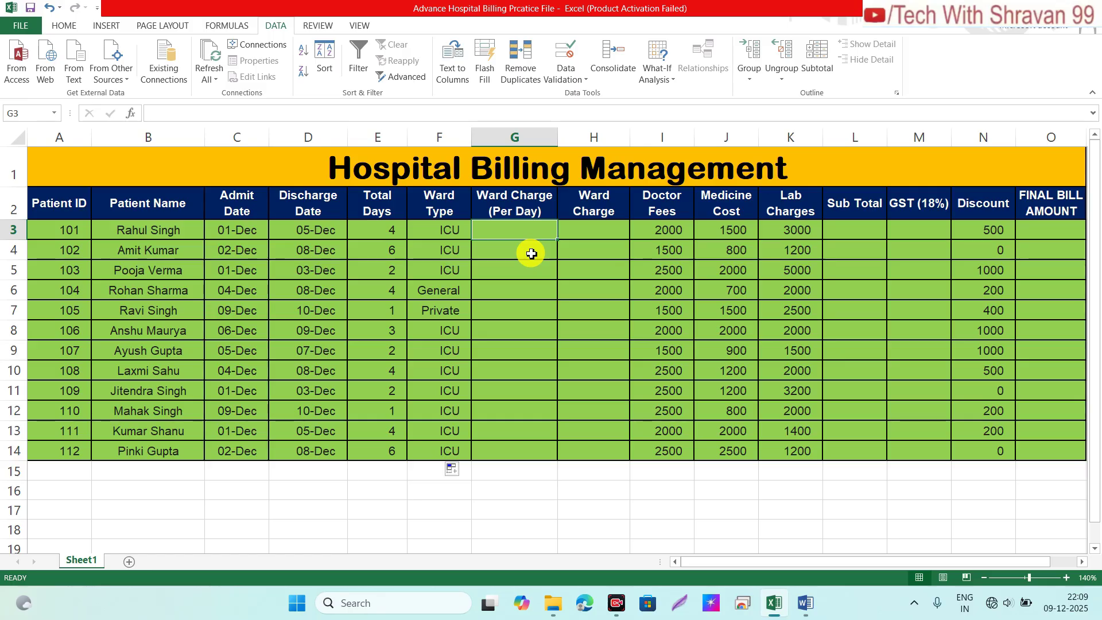
{"action": "type", "text": "="}
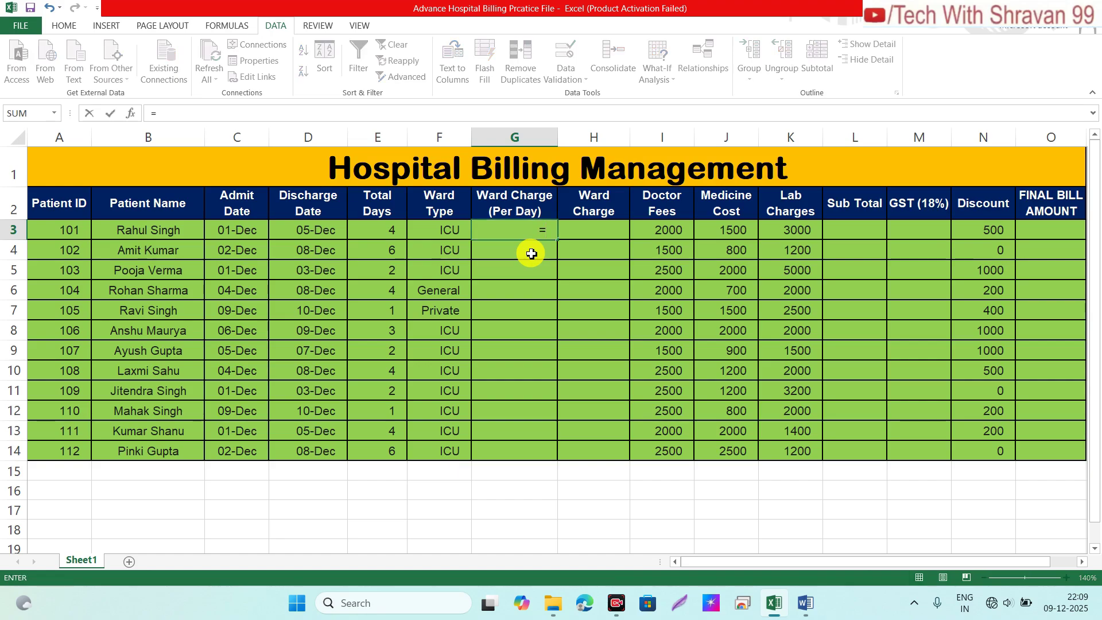
{"action": "type", "text": "IF("}
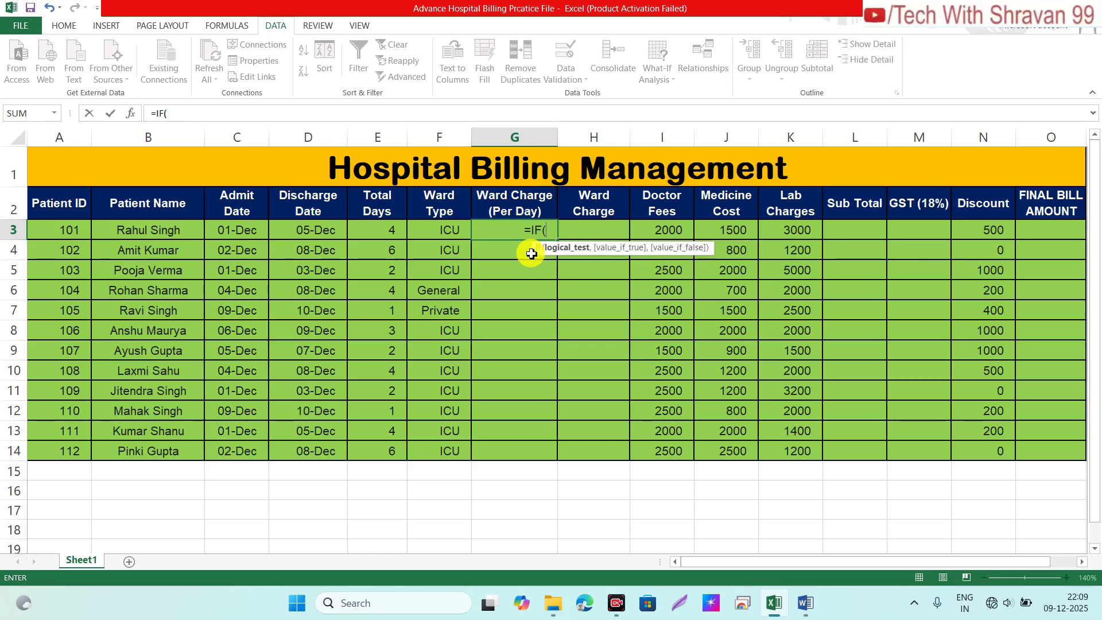
{"action": "left_click", "coordinate": [442, 232]}
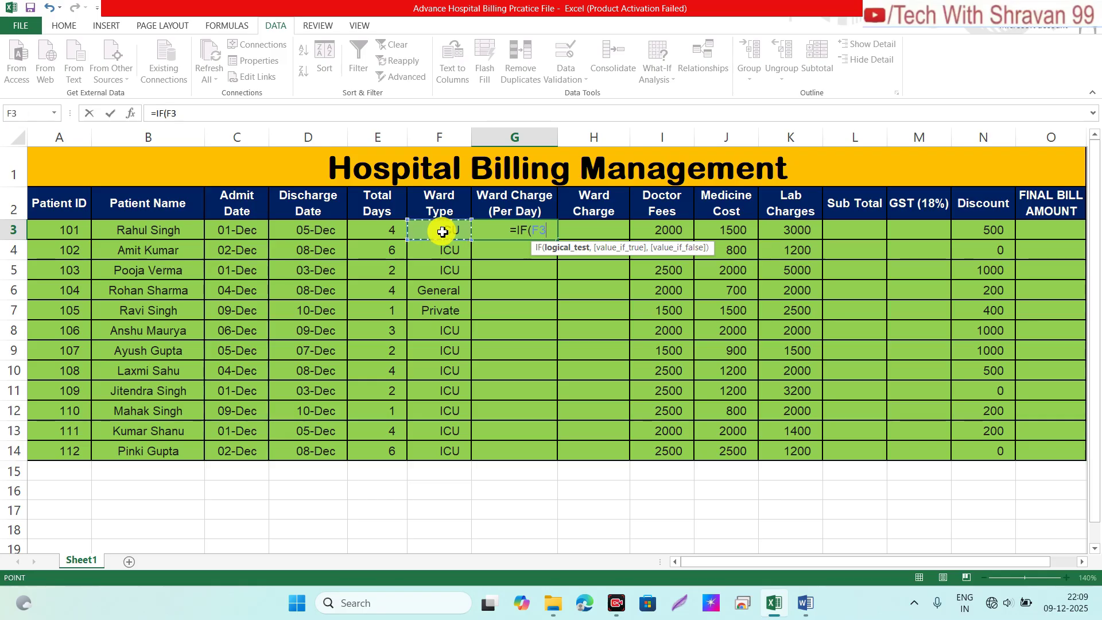
{"action": "type", "text": "="}
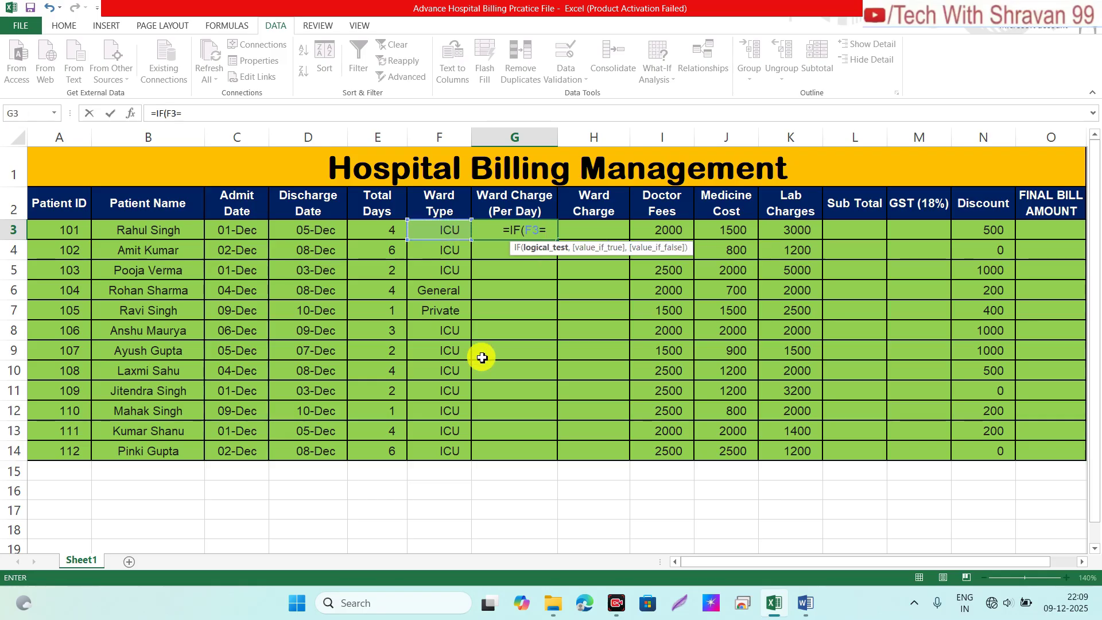
{"action": "type", "text": "\""}
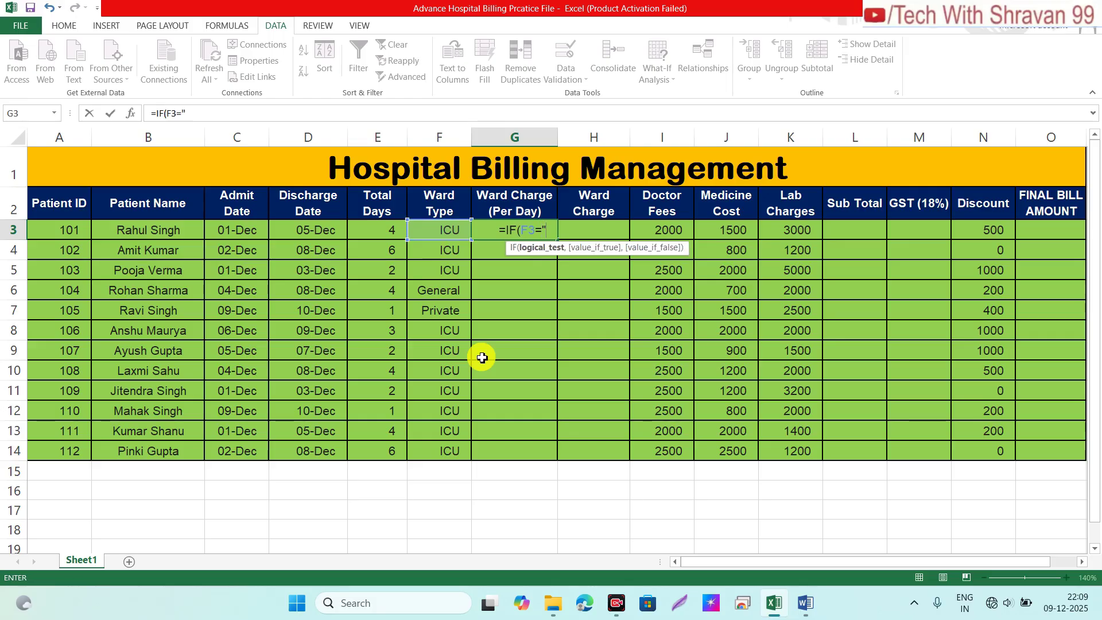
{"action": "type", "text": "ICU"}
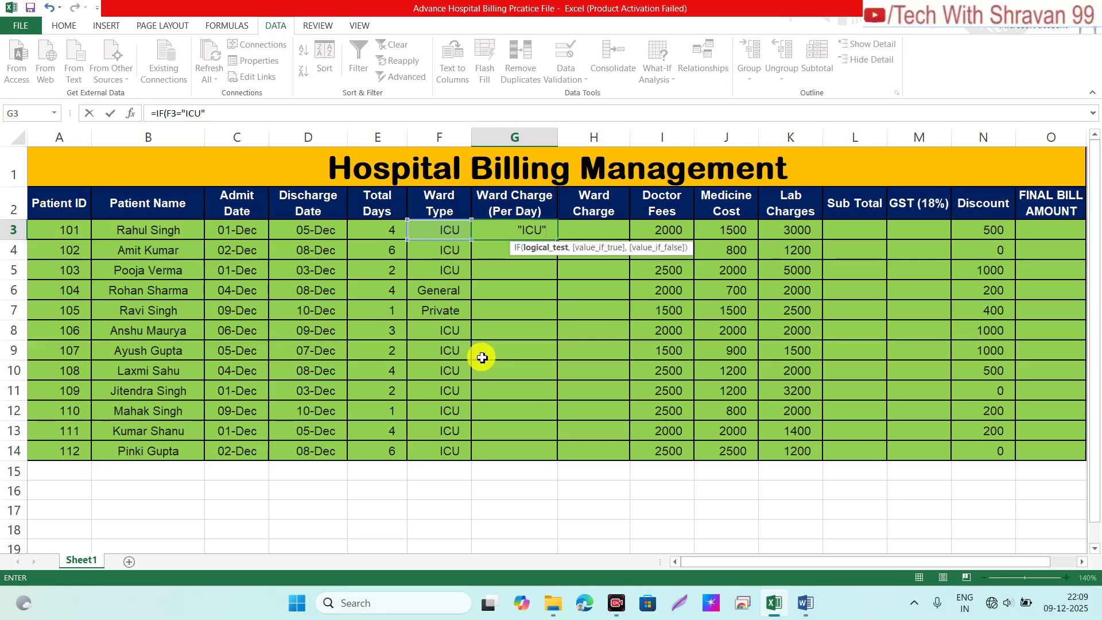
{"action": "type", "text": ","}
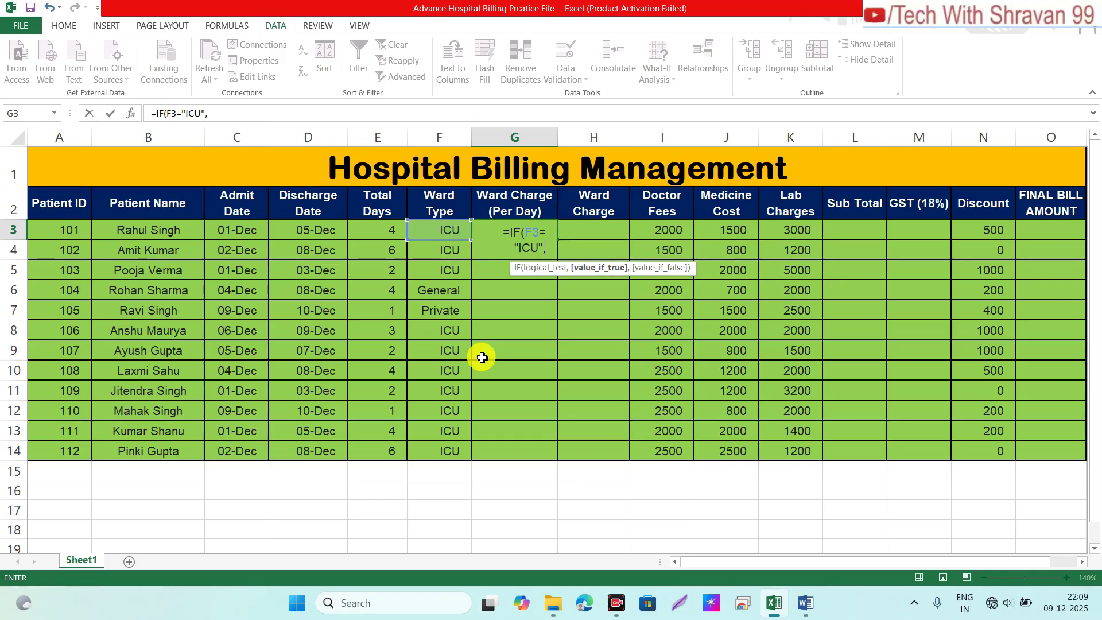
{"action": "type", "text": "5000"}
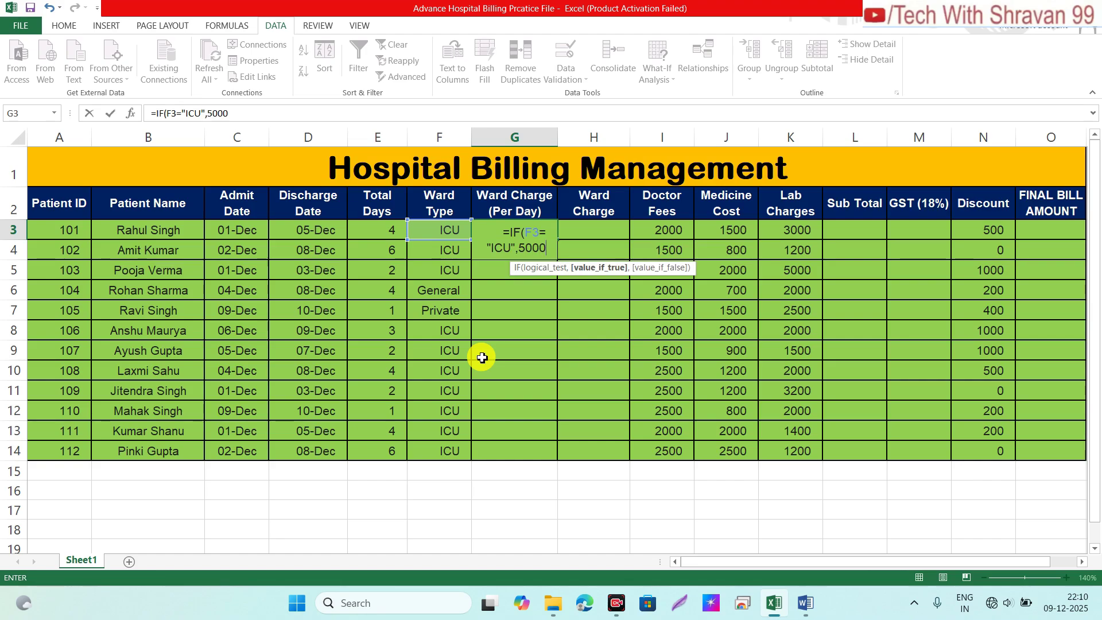
{"action": "type", "text": ","}
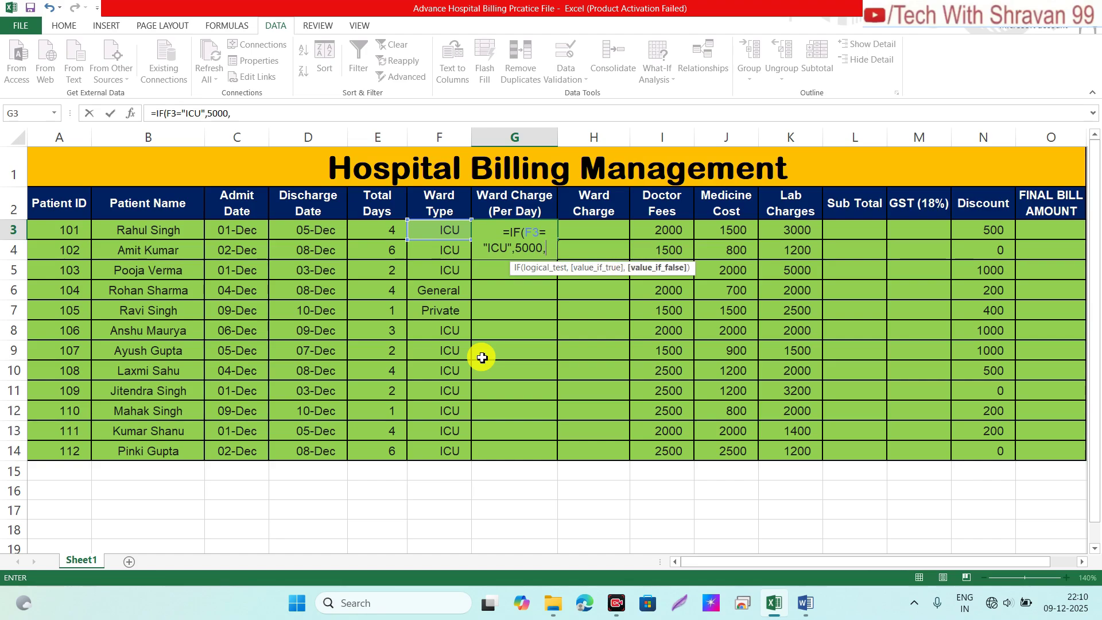
Complete the G3 formula with a nested IF that returns 3000 when F3 equals "Private" and 1000 otherwise
{"action": "type", "text": "if"}
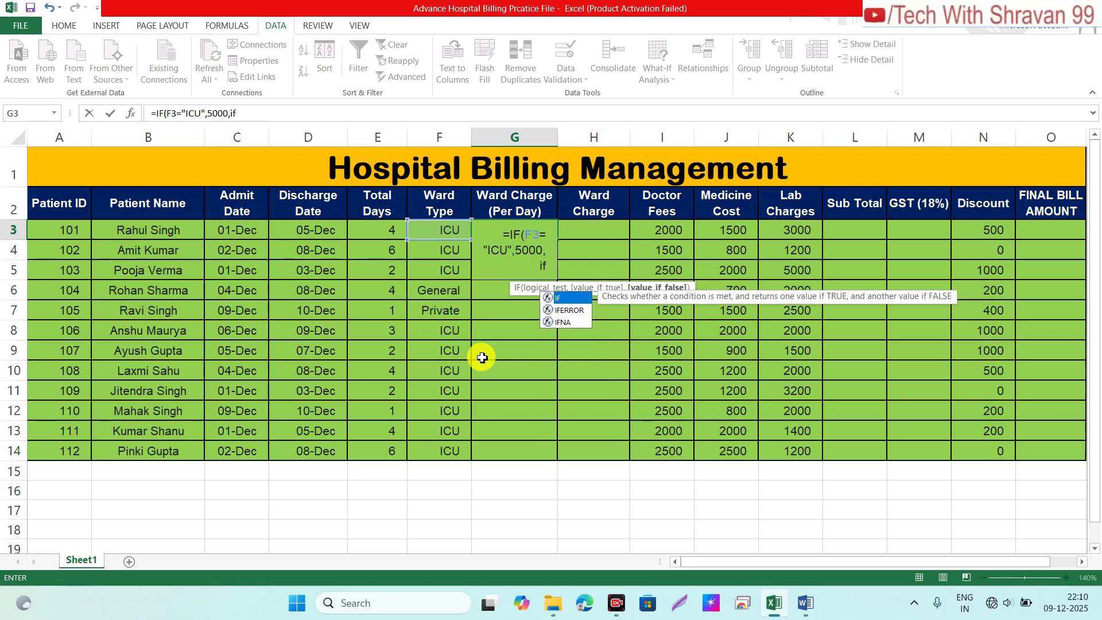
{"action": "key", "text": "Tab"}
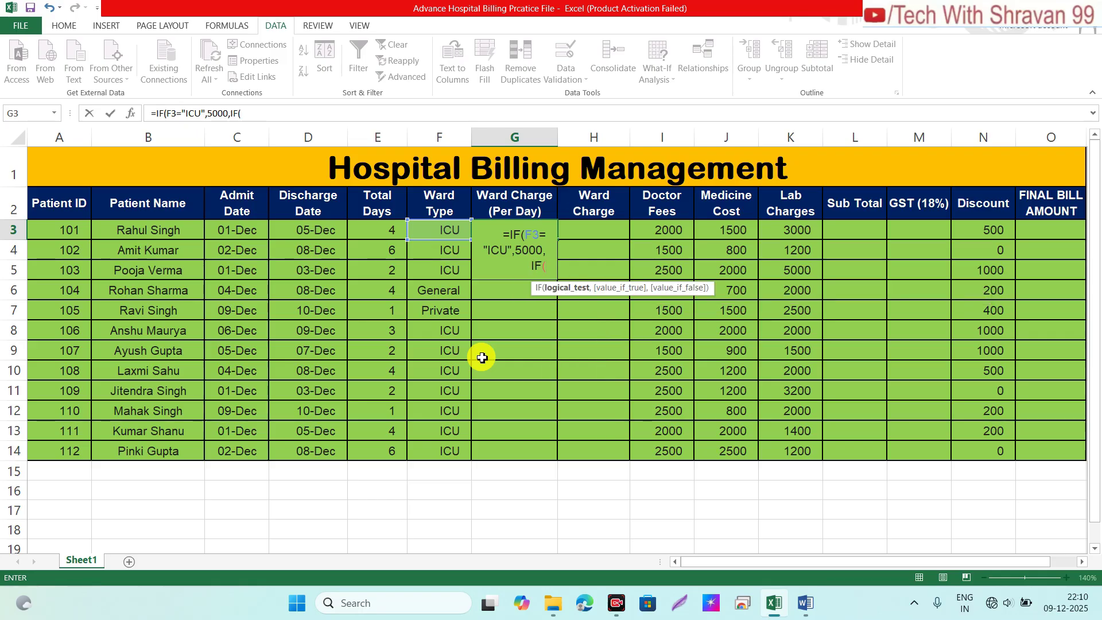
{"action": "left_click", "coordinate": [445, 226]}
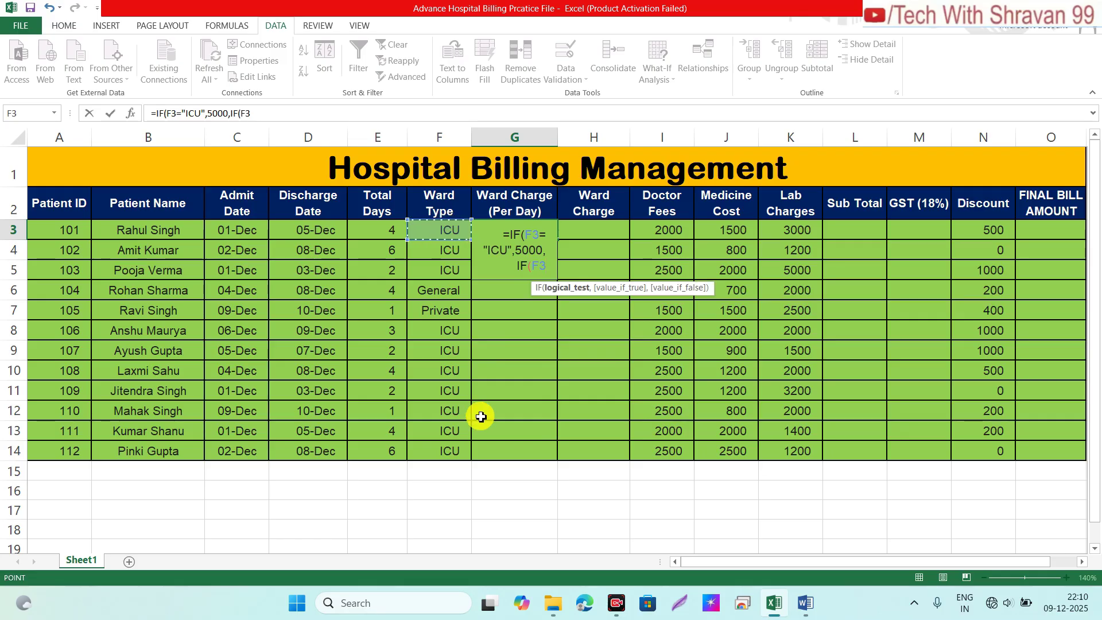
{"action": "type", "text": "=\""}
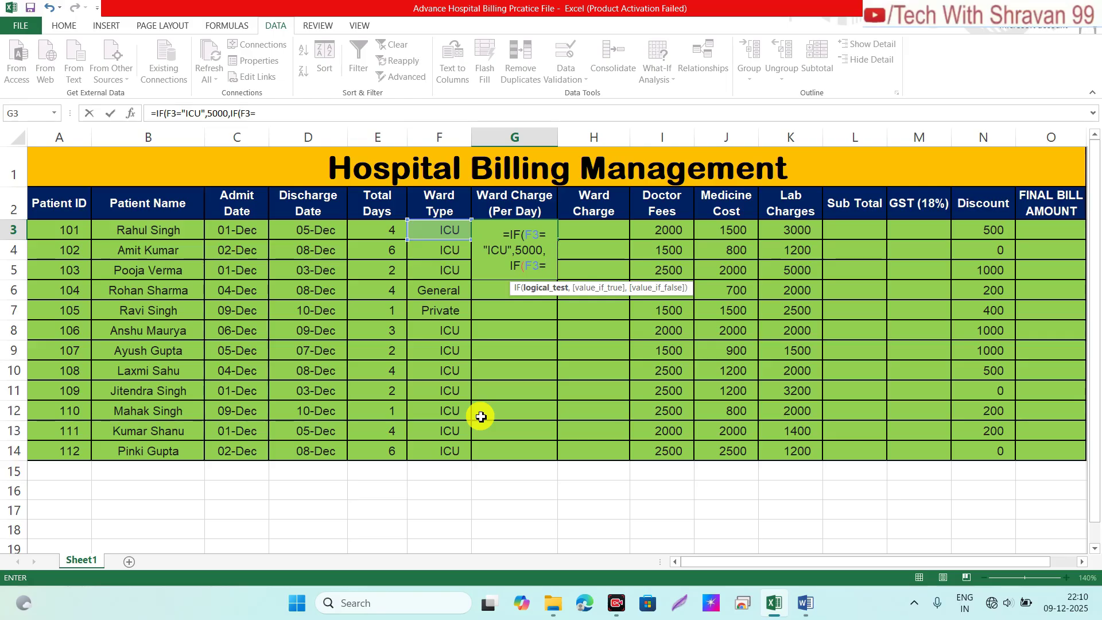
{"action": "type", "text": "Privte"}
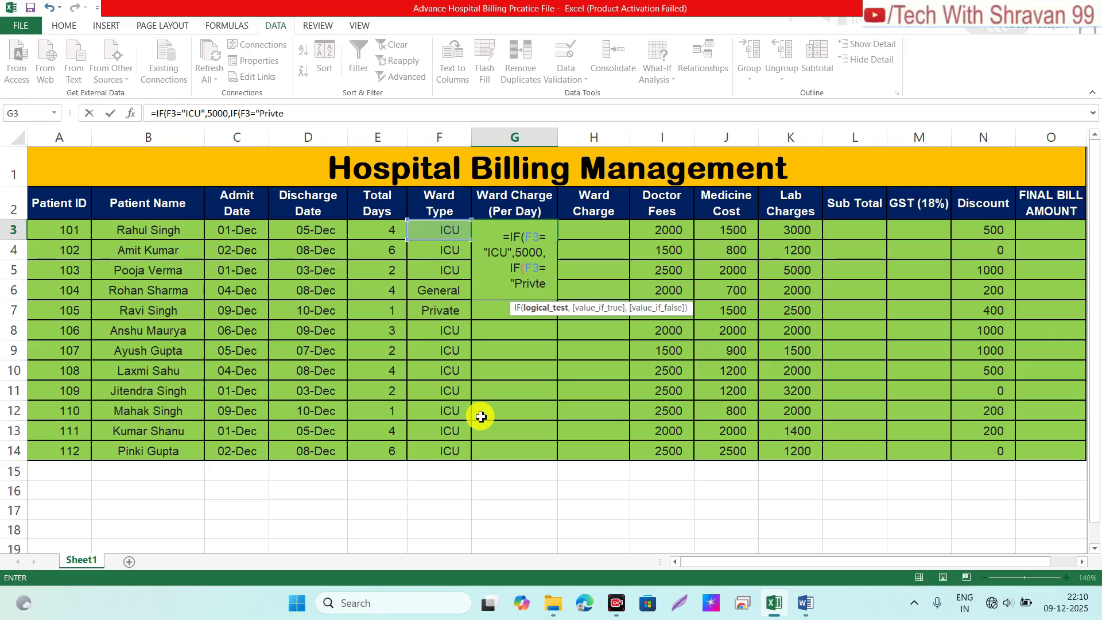
{"action": "key", "text": "BackSpace"}
{"action": "key", "text": "BackSpace"}
{"action": "type", "text": "ate\","}
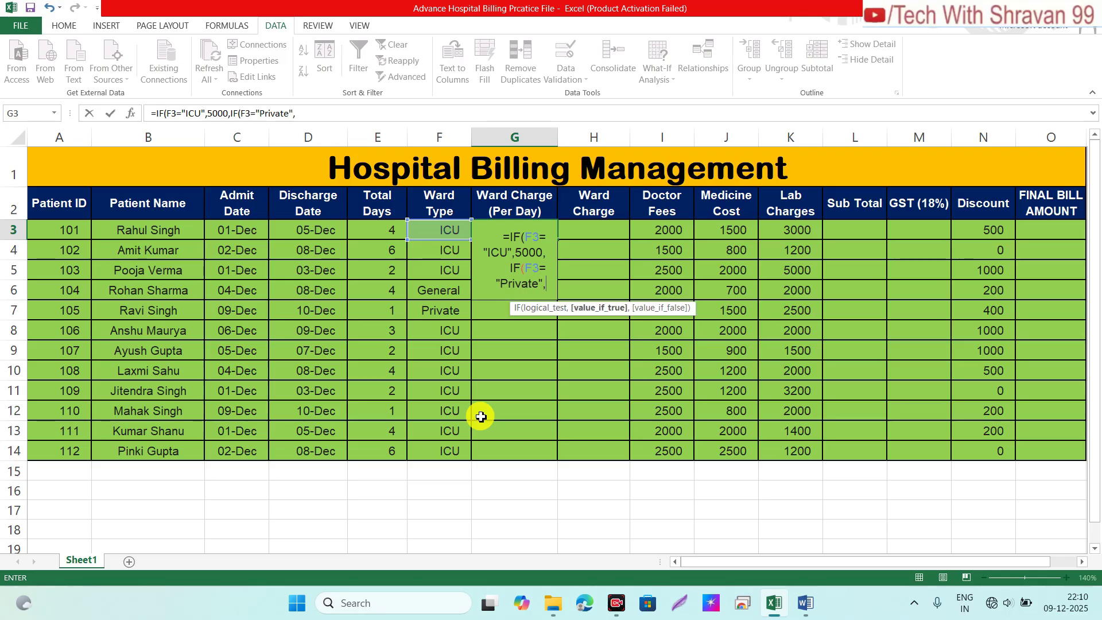
{"action": "type", "text": "3000"}
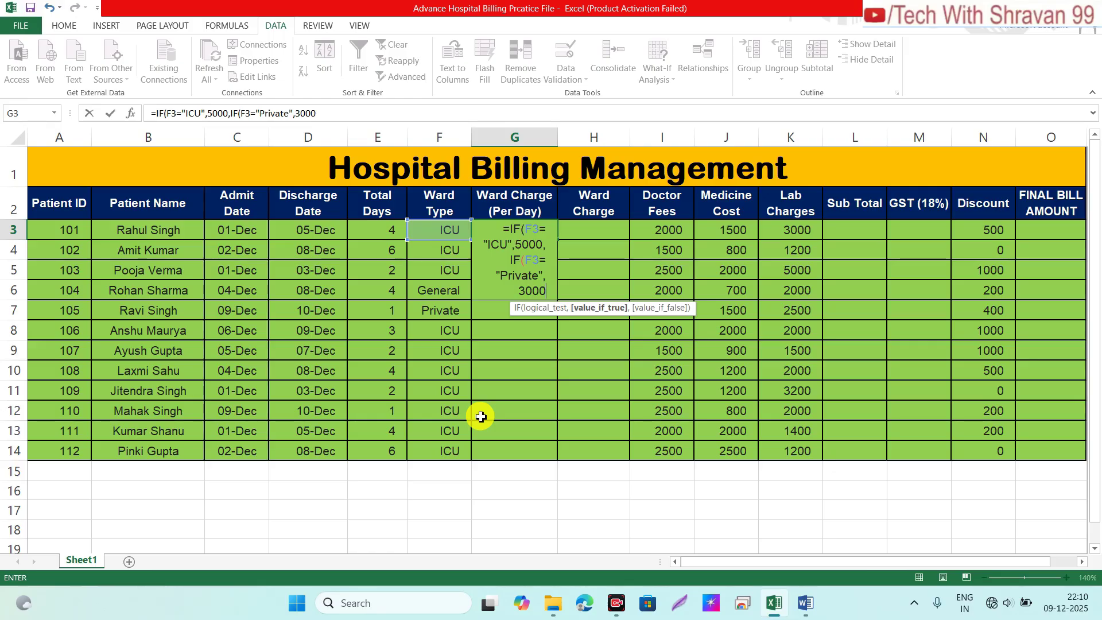
{"action": "type", "text": ",1000"}
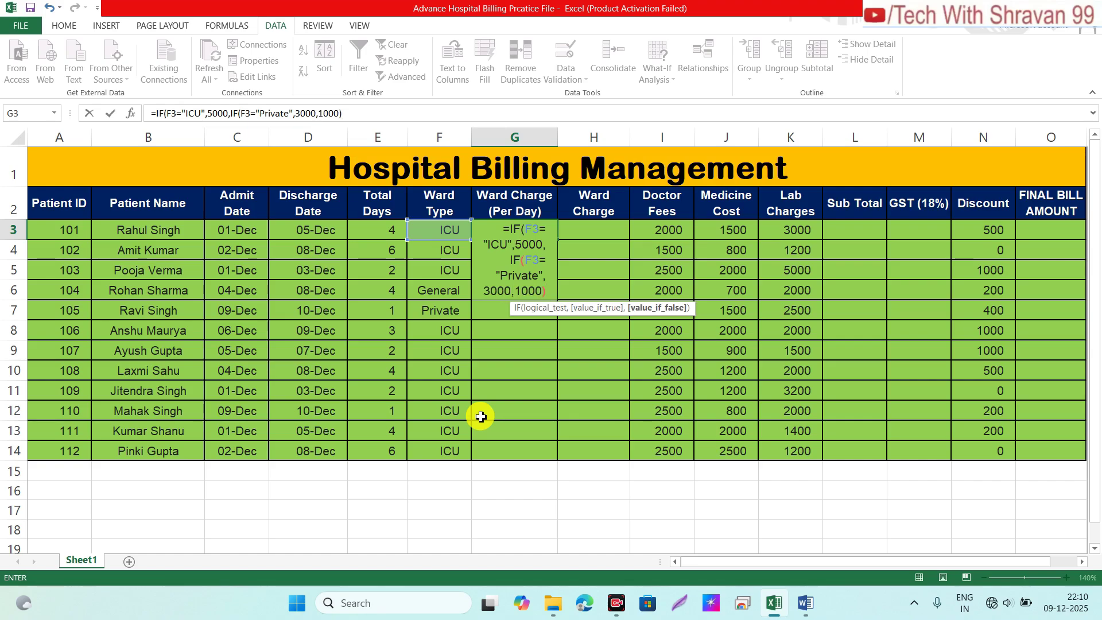
{"action": "type", "text": ")"}
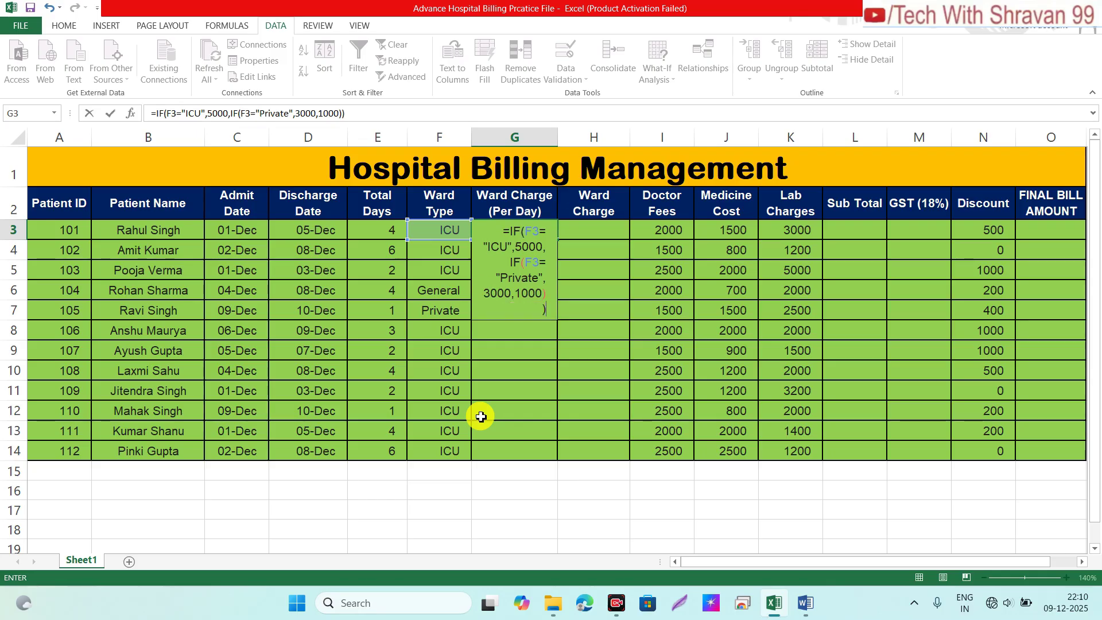
{"action": "key", "text": "Return"}
{"action": "key", "text": "Up"}
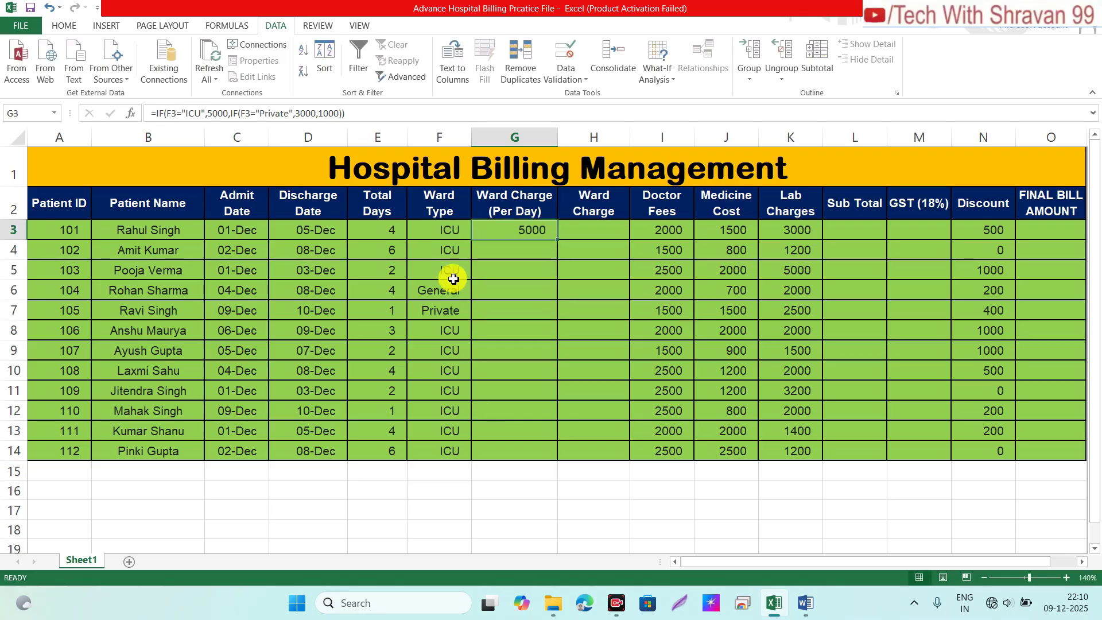
Test the per-day ward charge formula by switching the Ward Type in F3 to General and finally to Private
{"action": "left_click", "coordinate": [448, 228]}
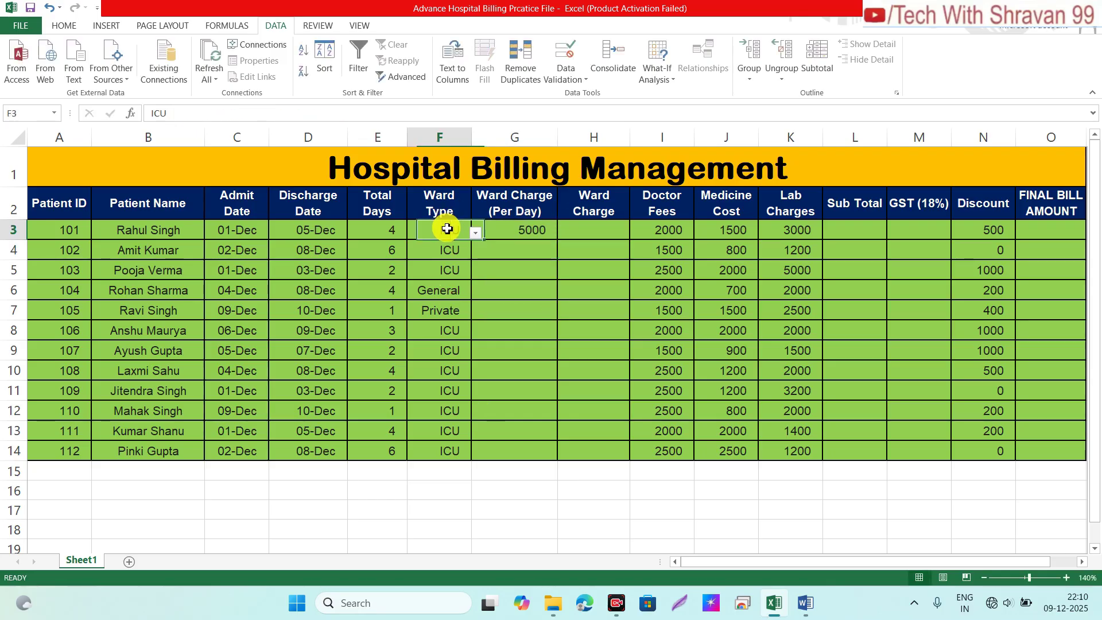
{"action": "left_click", "coordinate": [522, 238]}
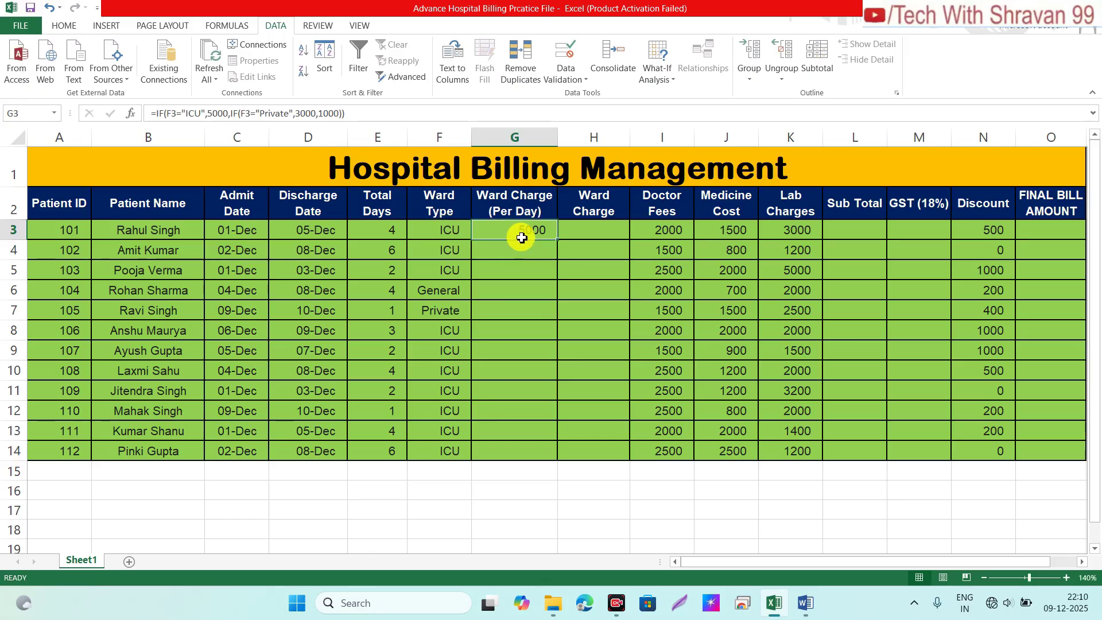
{"action": "left_click", "coordinate": [450, 233]}
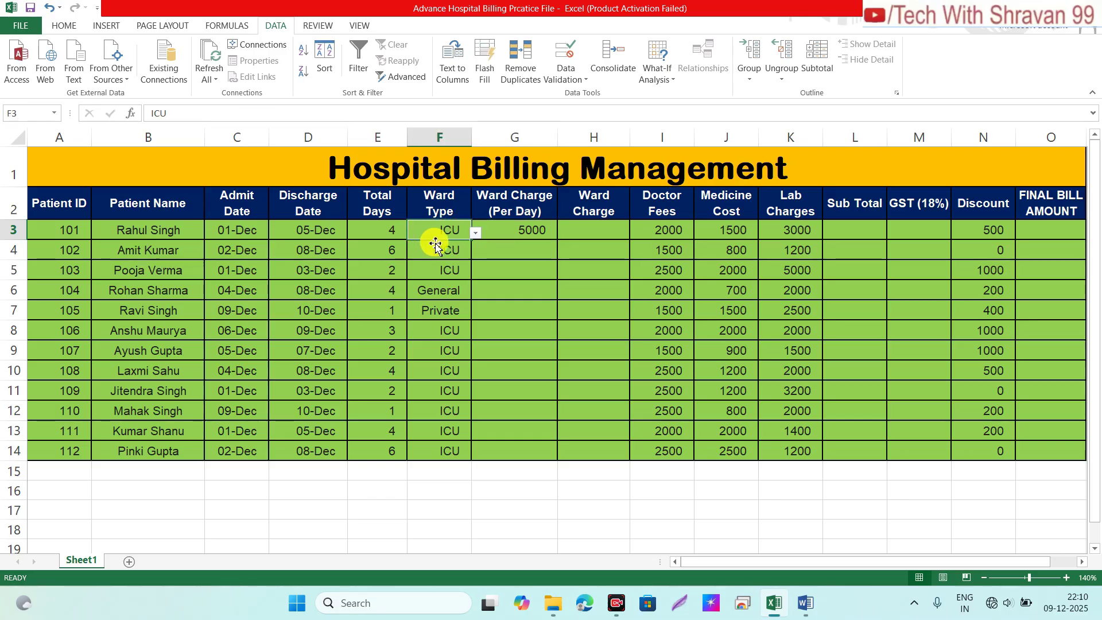
{"action": "left_click", "coordinate": [476, 233]}
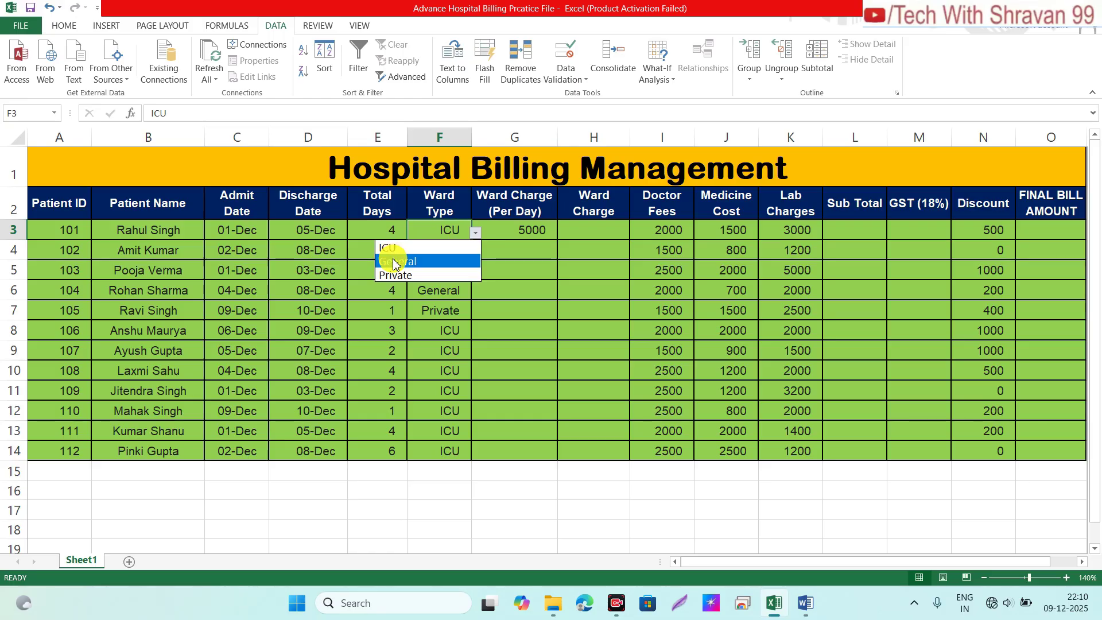
{"action": "left_click", "coordinate": [395, 263]}
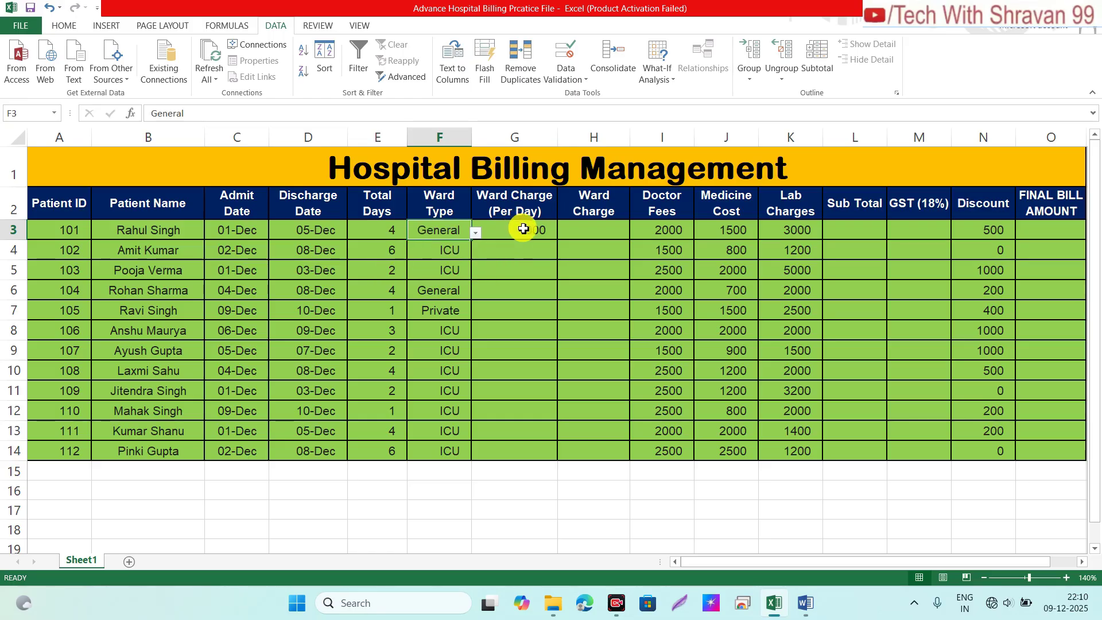
{"action": "left_click", "coordinate": [476, 233]}
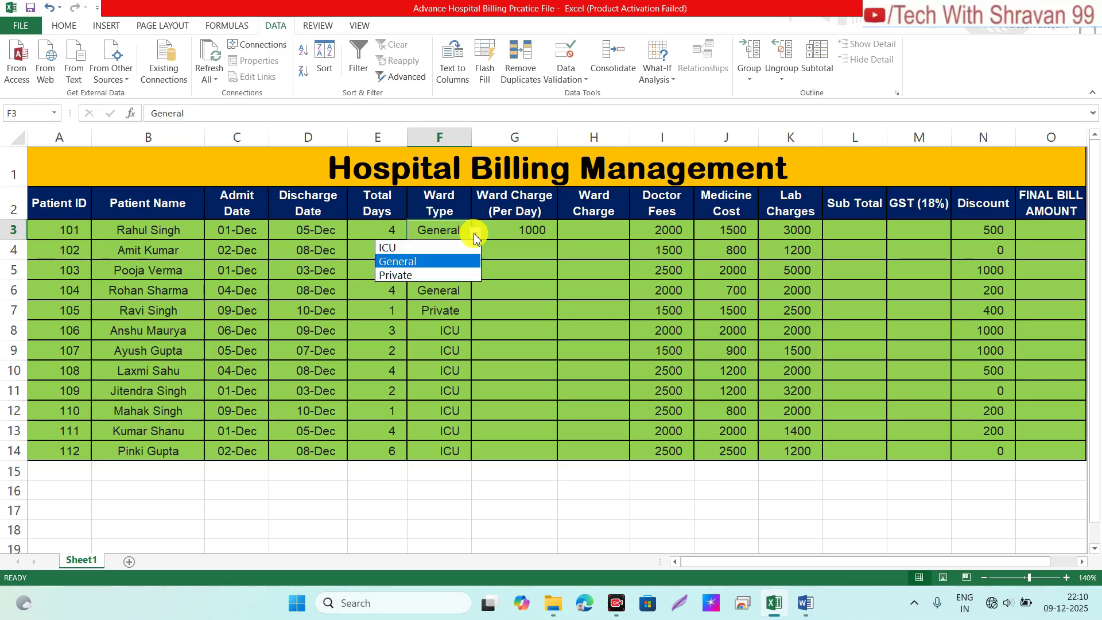
{"action": "left_click", "coordinate": [395, 276]}
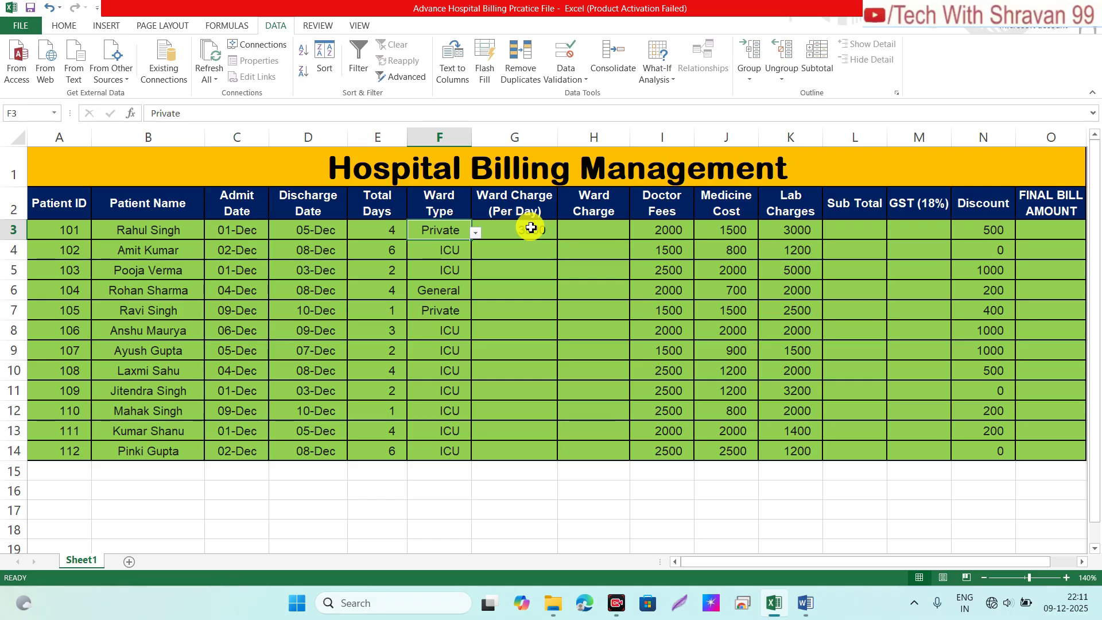
Fill the Ward Charge (Per Day) formula from G3 down to G14 and check the charges against the Ward Types in rows 5 to 8
{"action": "left_click", "coordinate": [529, 228]}
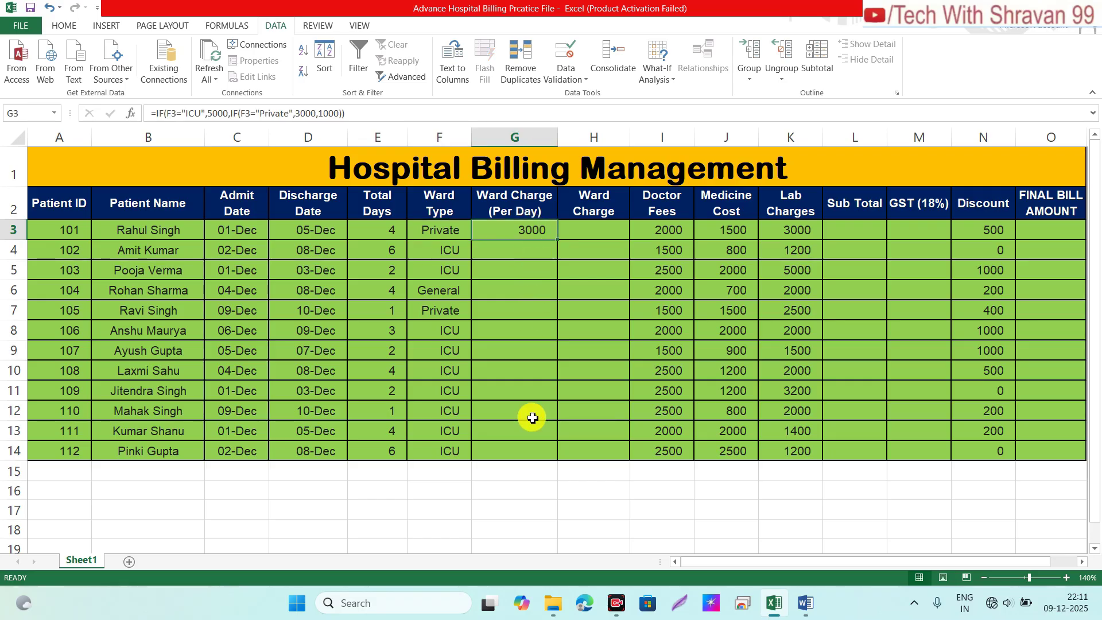
{"action": "left_click", "coordinate": [522, 355]}
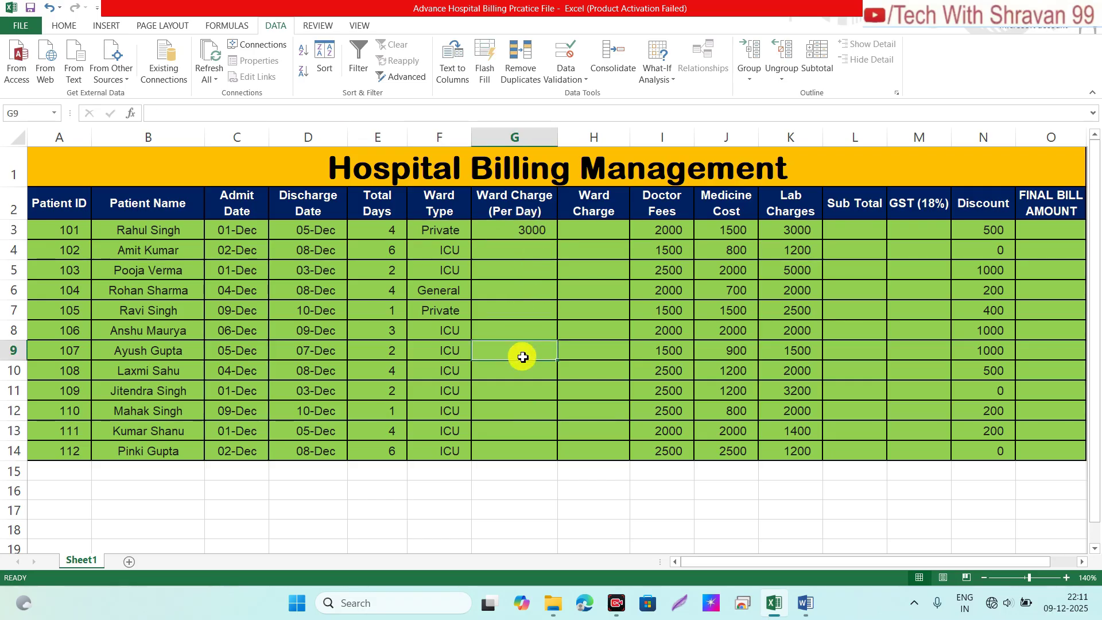
{"action": "left_click", "coordinate": [505, 248]}
{"action": "left_click", "coordinate": [505, 322]}
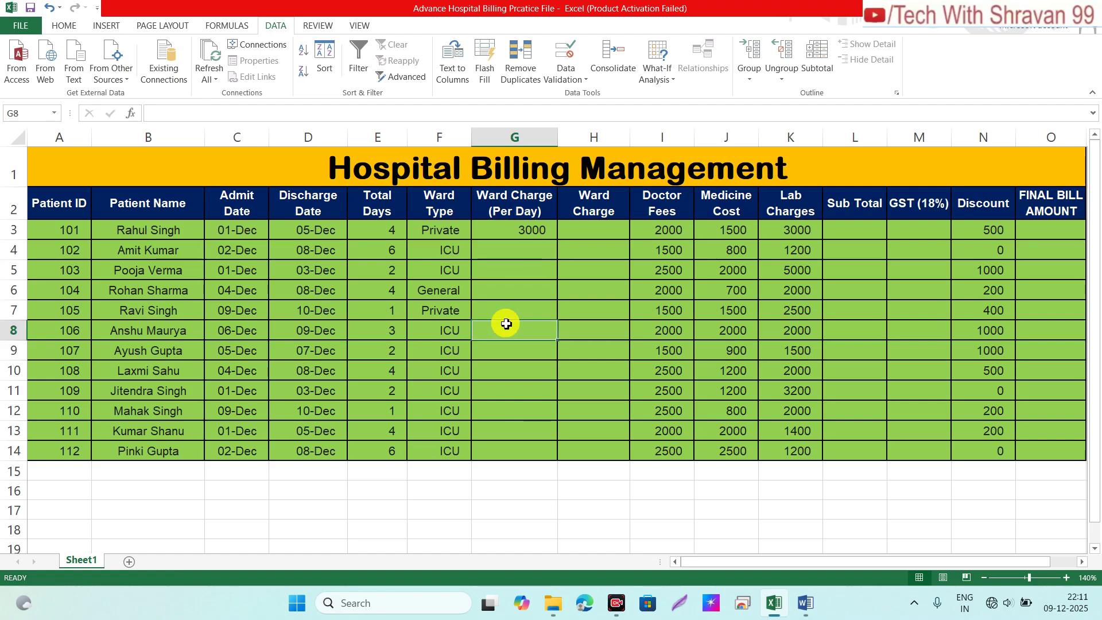
{"action": "left_click", "coordinate": [505, 230]}
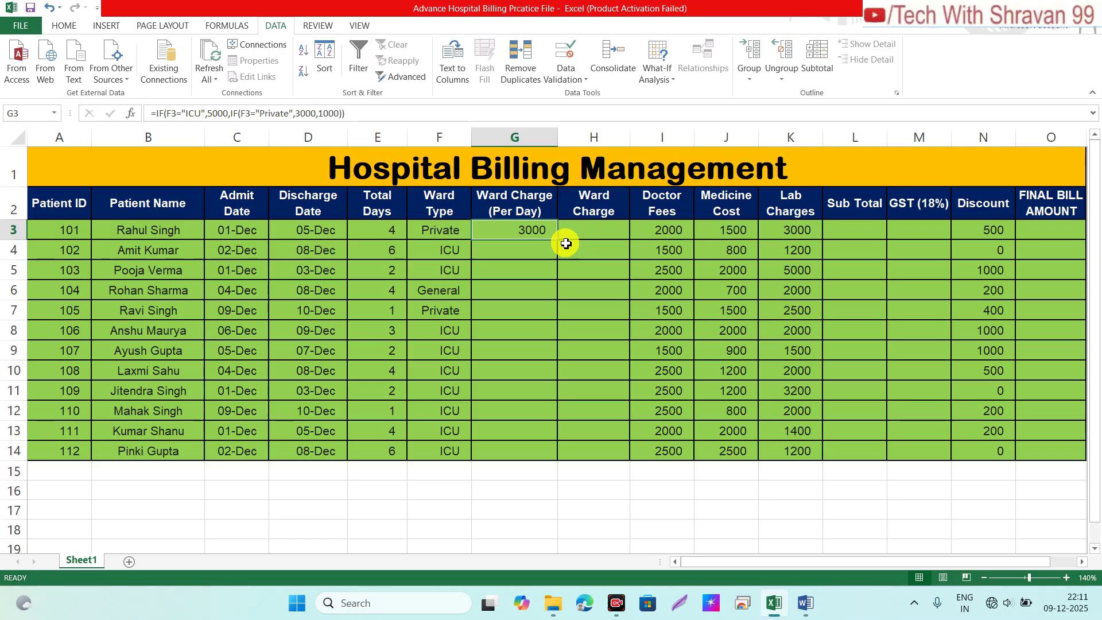
{"action": "left_click_drag", "start_coordinate": [559, 240], "coordinate": [547, 453]}
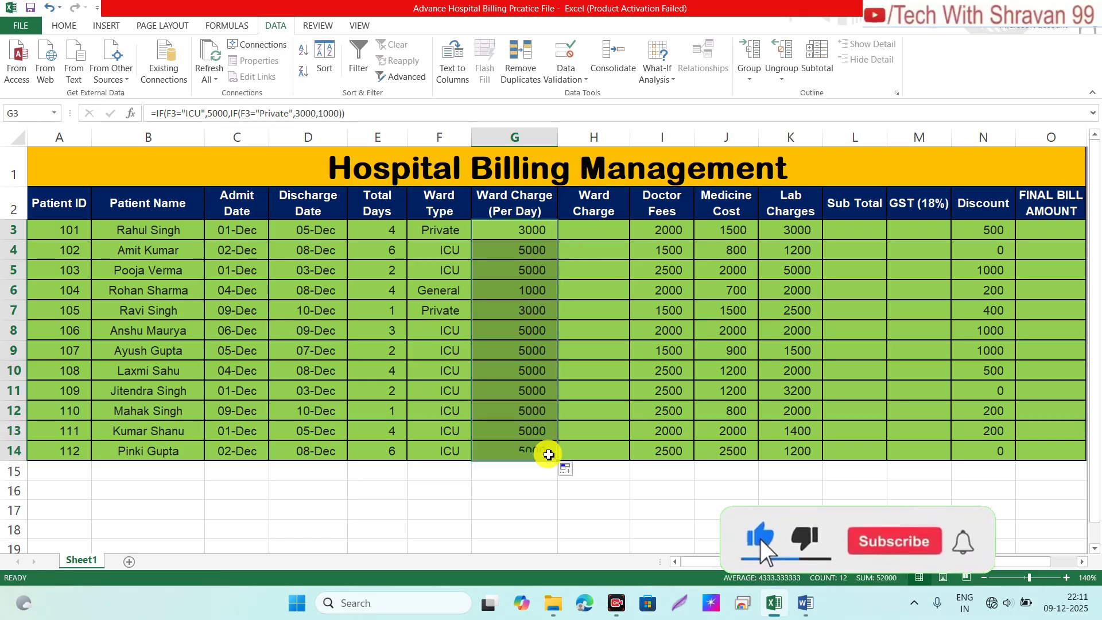
{"action": "left_click", "coordinate": [505, 338]}
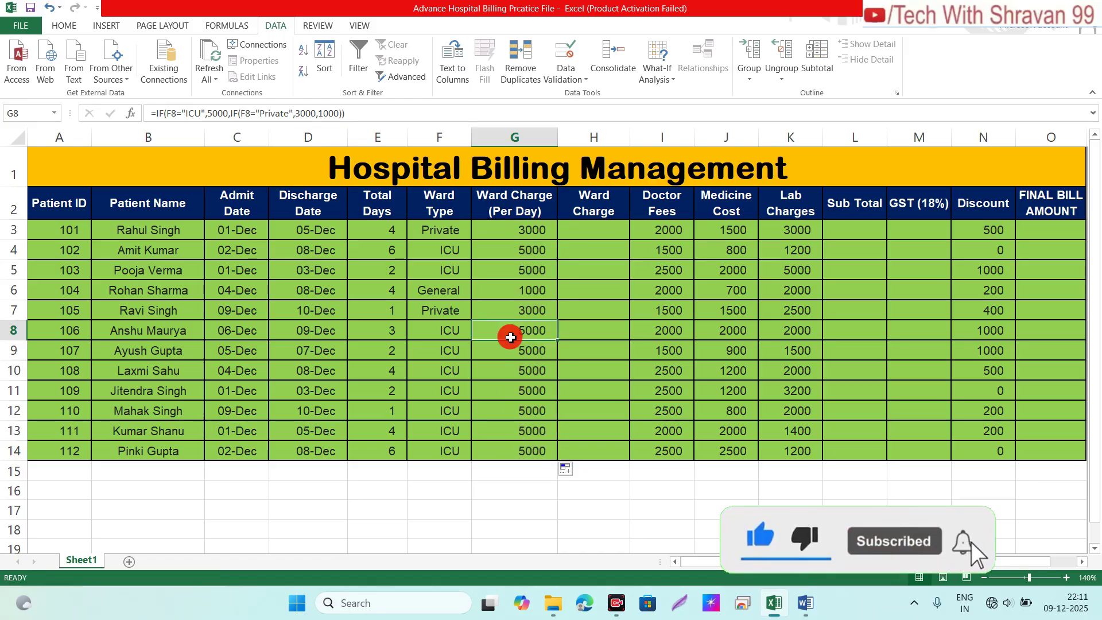
{"action": "left_click", "coordinate": [445, 311]}
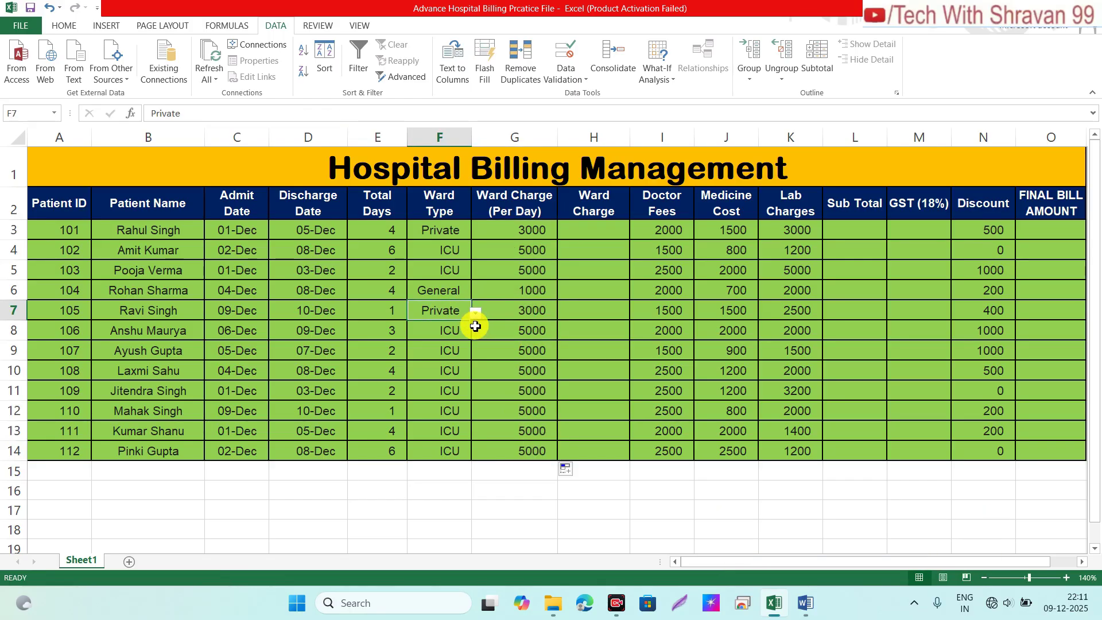
{"action": "left_click", "coordinate": [508, 316]}
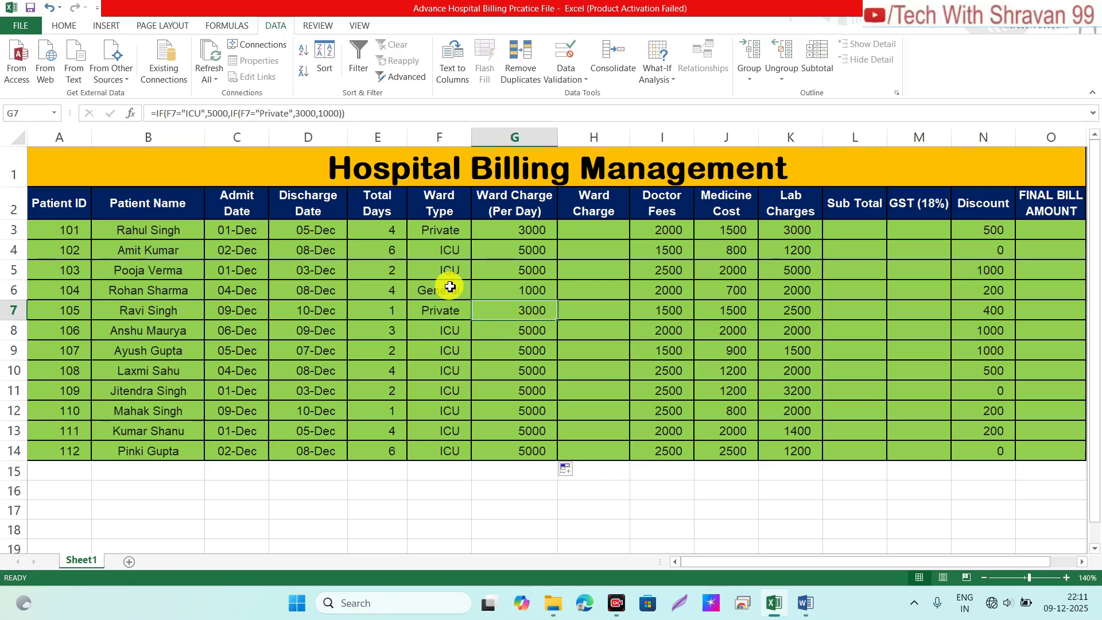
{"action": "left_click", "coordinate": [495, 291]}
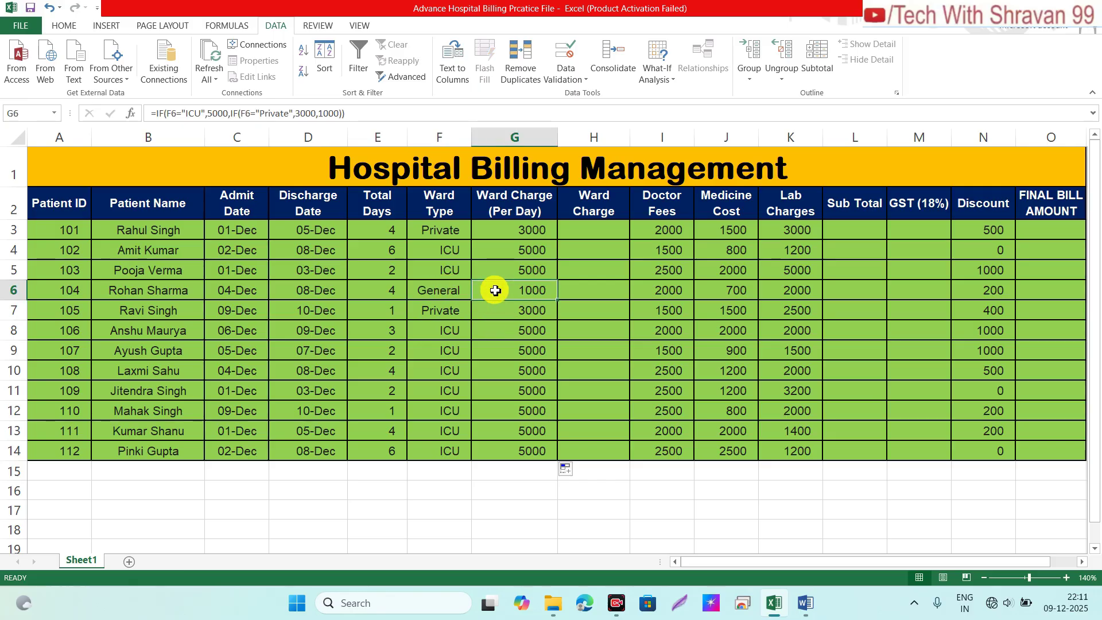
{"action": "left_click", "coordinate": [435, 271]}
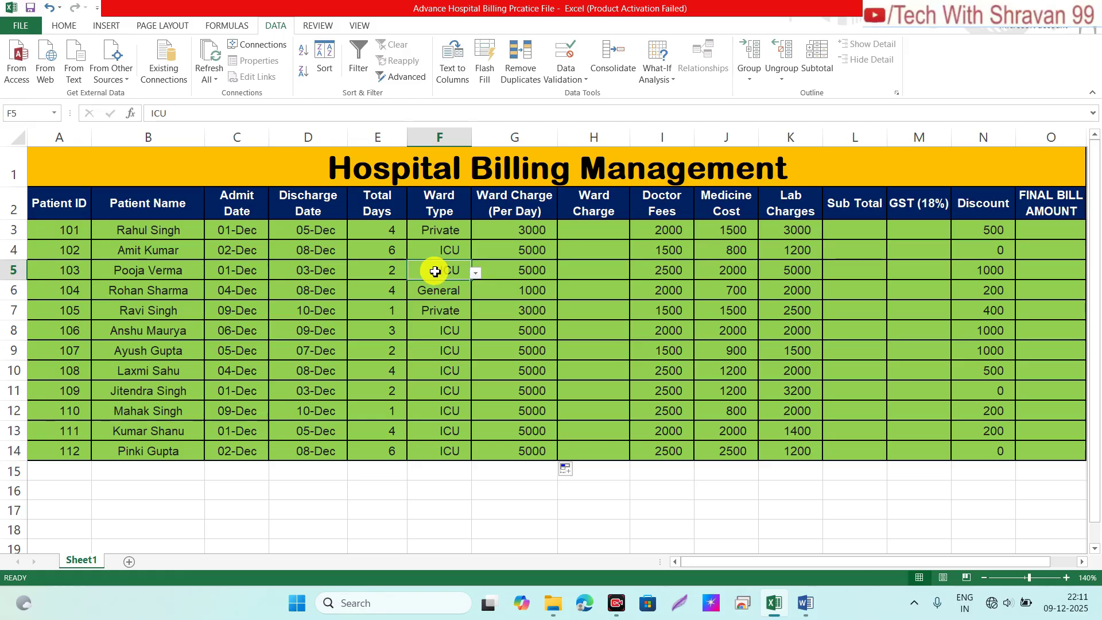
{"action": "left_click", "coordinate": [509, 277]}
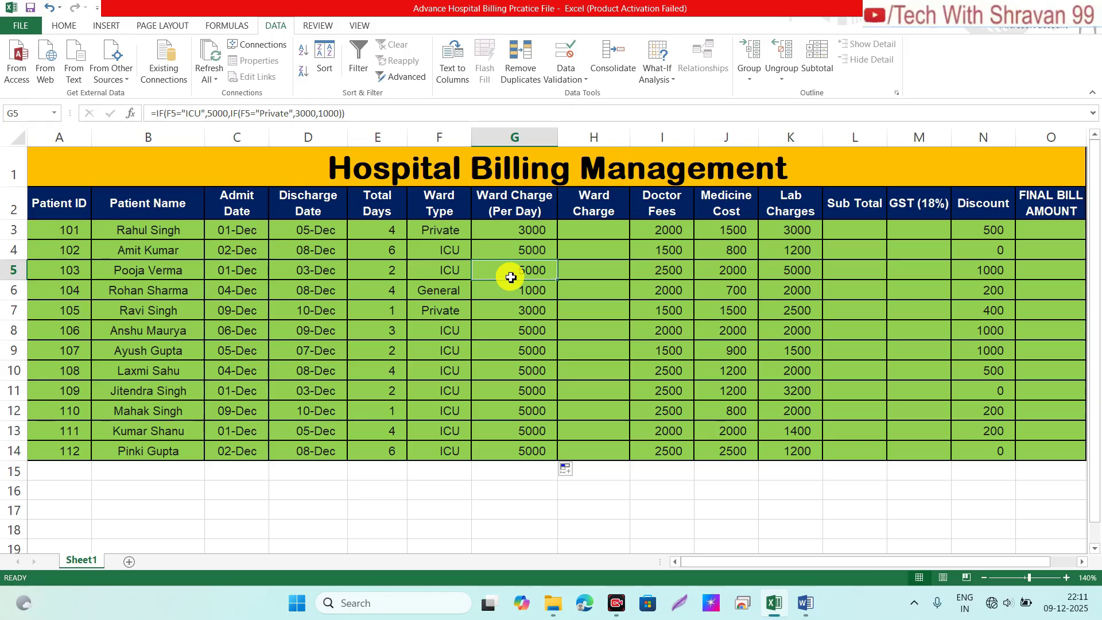
Calculate the Ward Charge in H3 with =E3*G3 and fill the formula down to H14
{"action": "left_click", "coordinate": [579, 228]}
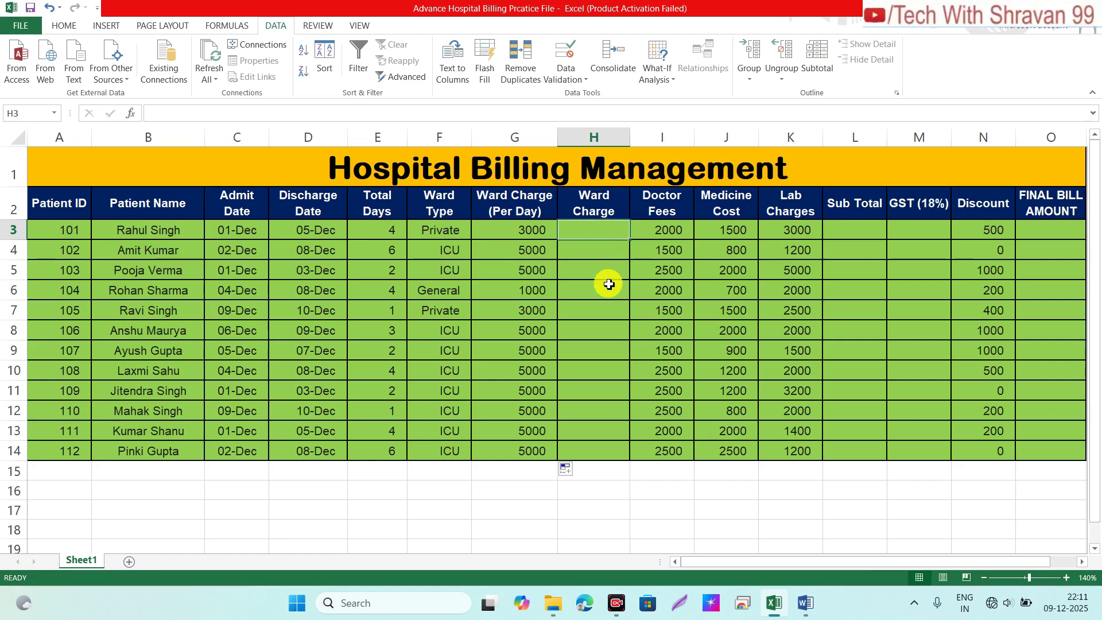
{"action": "type", "text": "="}
{"action": "left_click", "coordinate": [385, 233]}
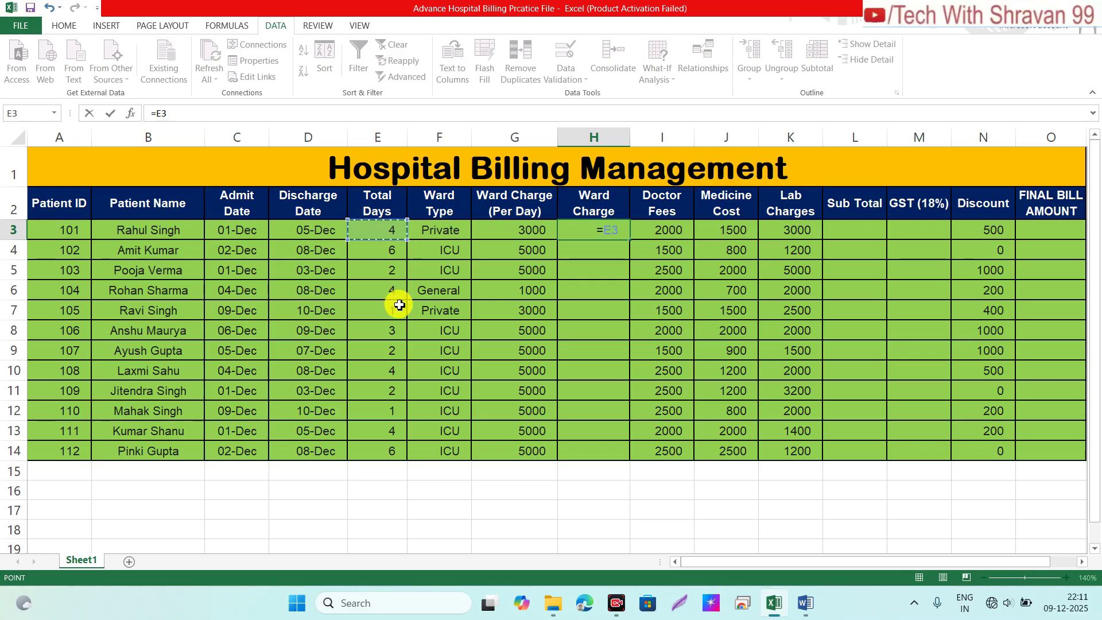
{"action": "type", "text": "*"}
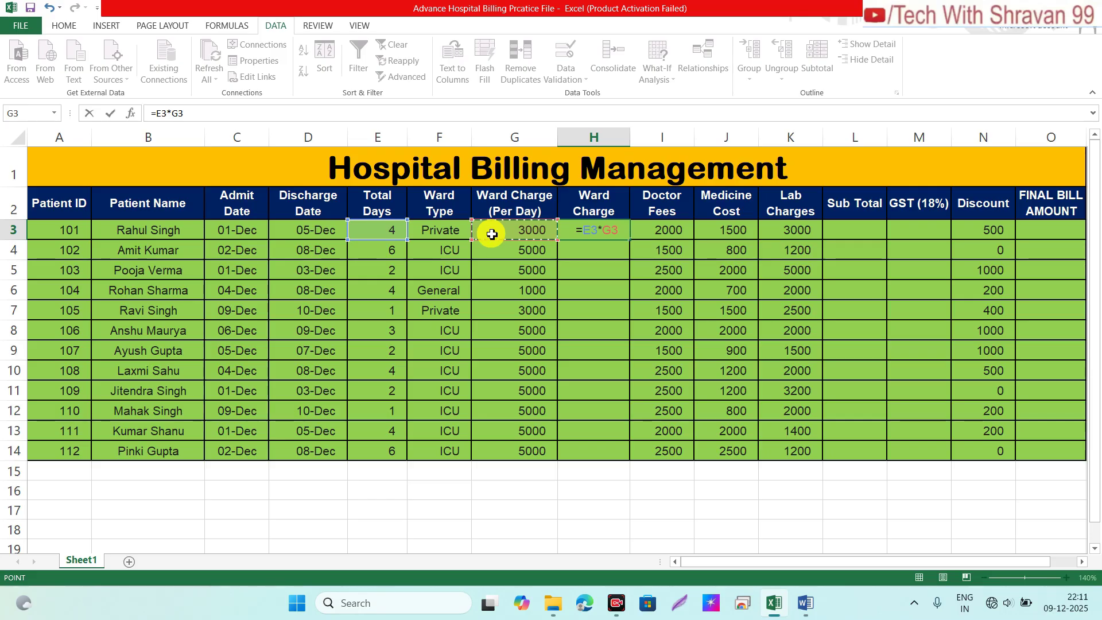
{"action": "key", "text": "ctrl+Return"}
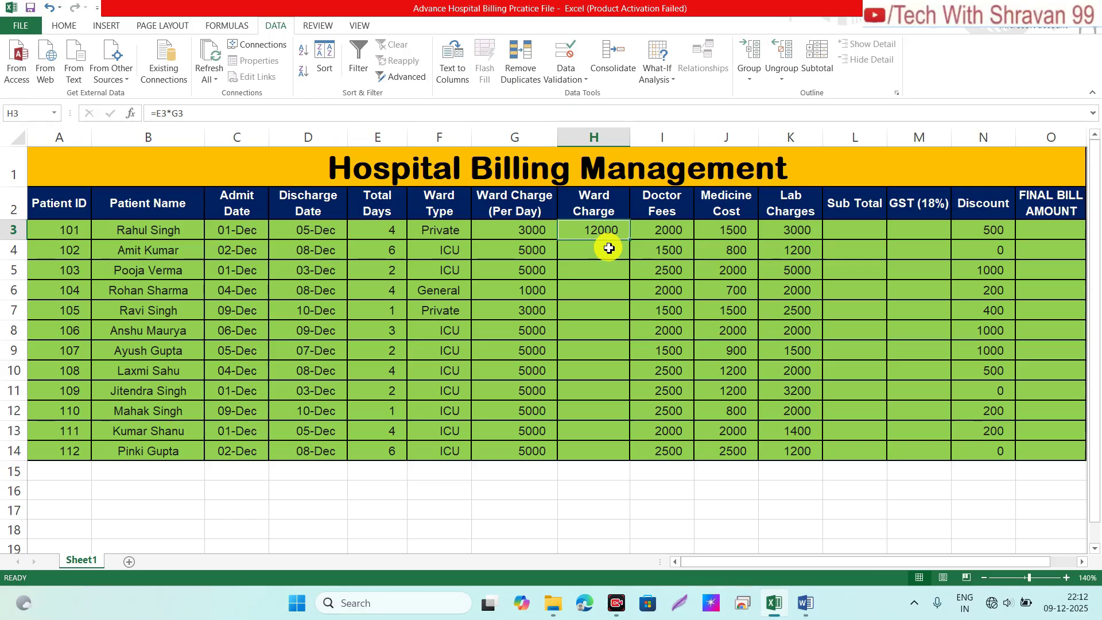
{"action": "left_click_drag", "start_coordinate": [632, 240], "coordinate": [625, 450]}
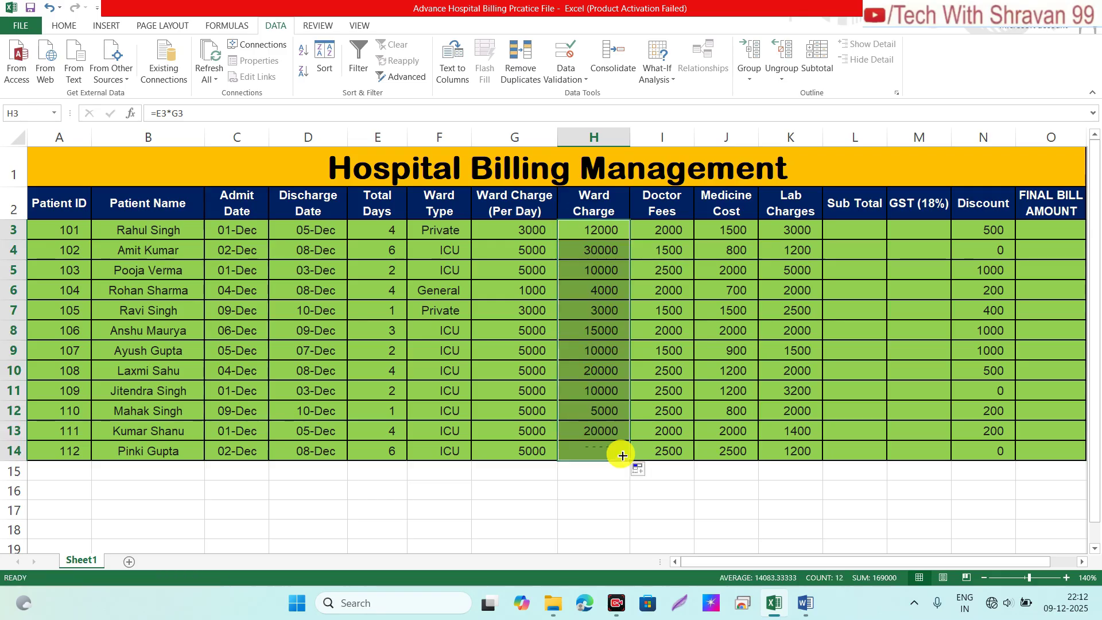
{"action": "left_click", "coordinate": [597, 334]}
{"action": "left_click", "coordinate": [590, 285]}
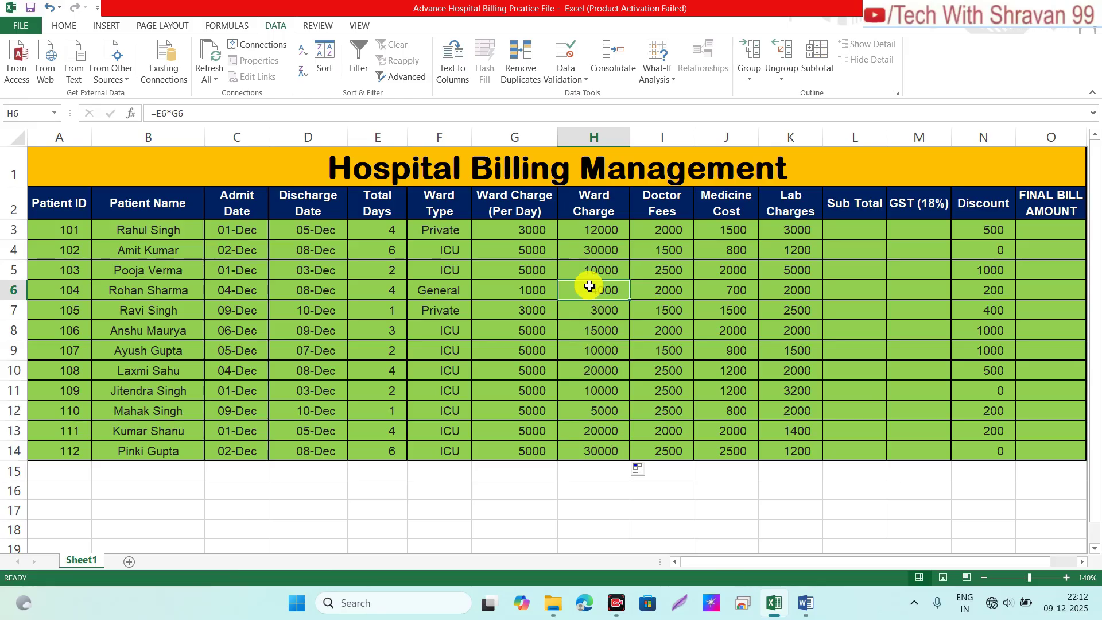
Calculate the first patient's Sub Total in L3 with =SUM(H3:K3), covering ward charge, doctor fees, medicine cost and lab charges
{"action": "left_click", "coordinate": [668, 235]}
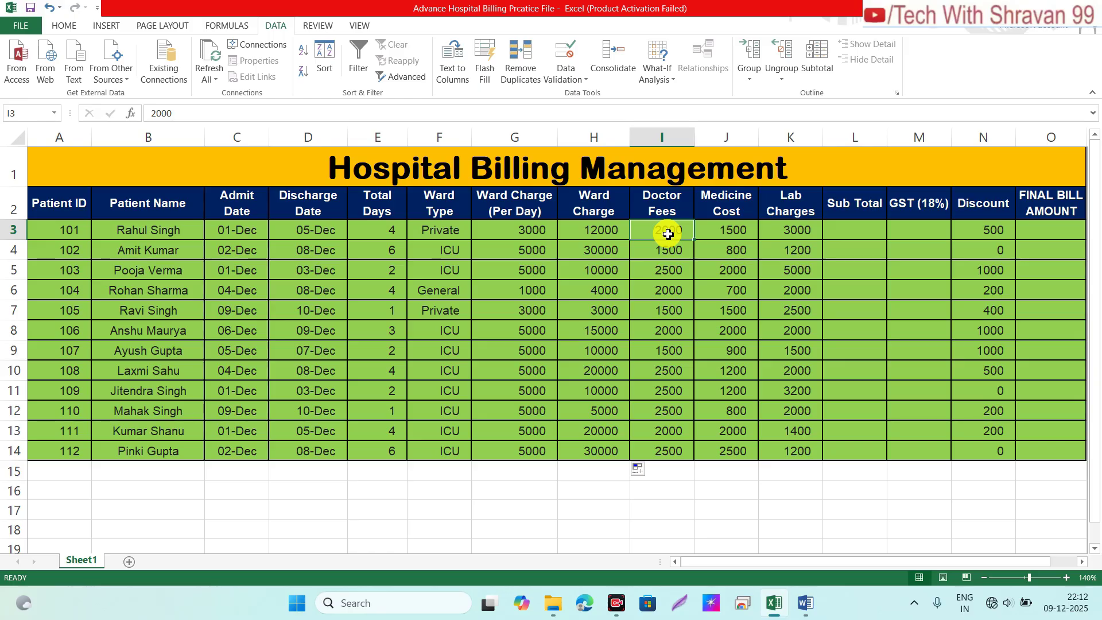
{"action": "left_click", "coordinate": [734, 240]}
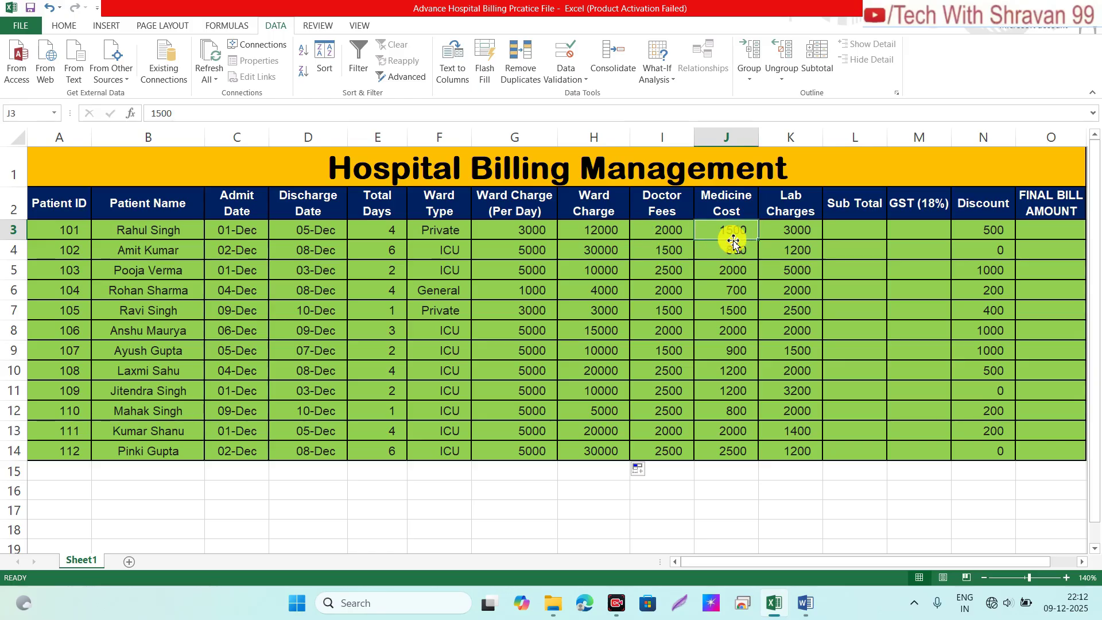
{"action": "left_click", "coordinate": [798, 237]}
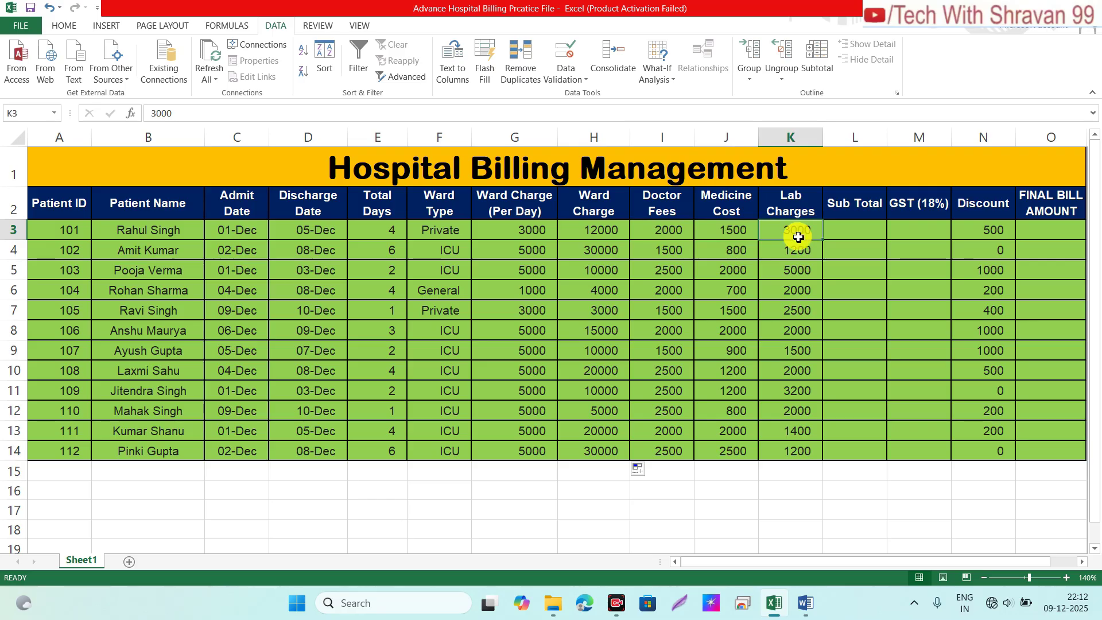
{"action": "left_click", "coordinate": [851, 227]}
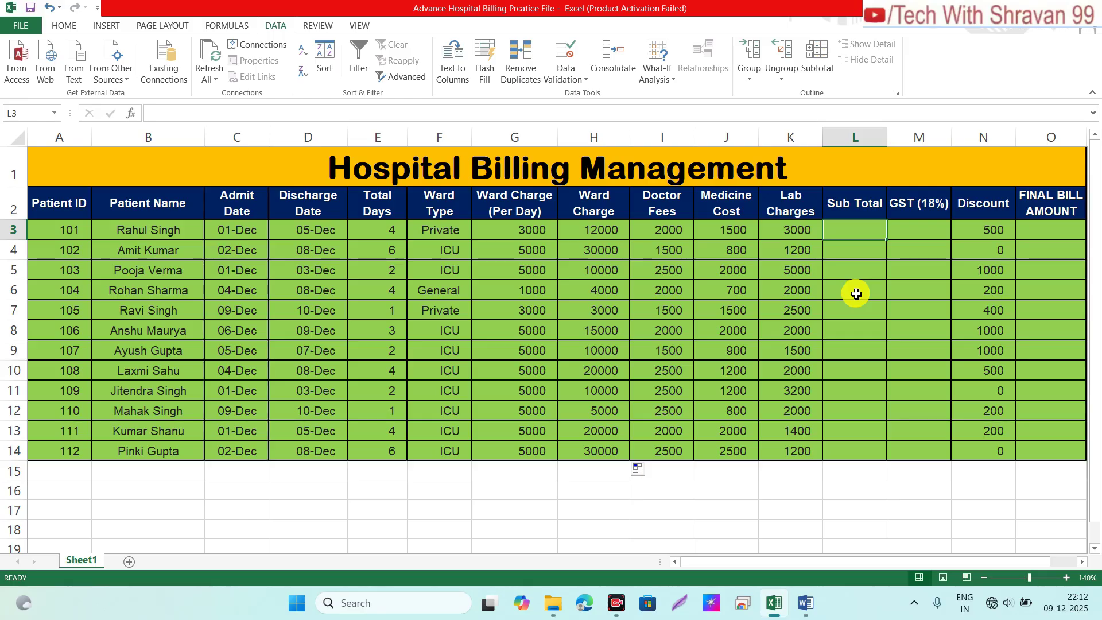
{"action": "type", "text": "=sum"}
{"action": "key", "text": "Tab"}
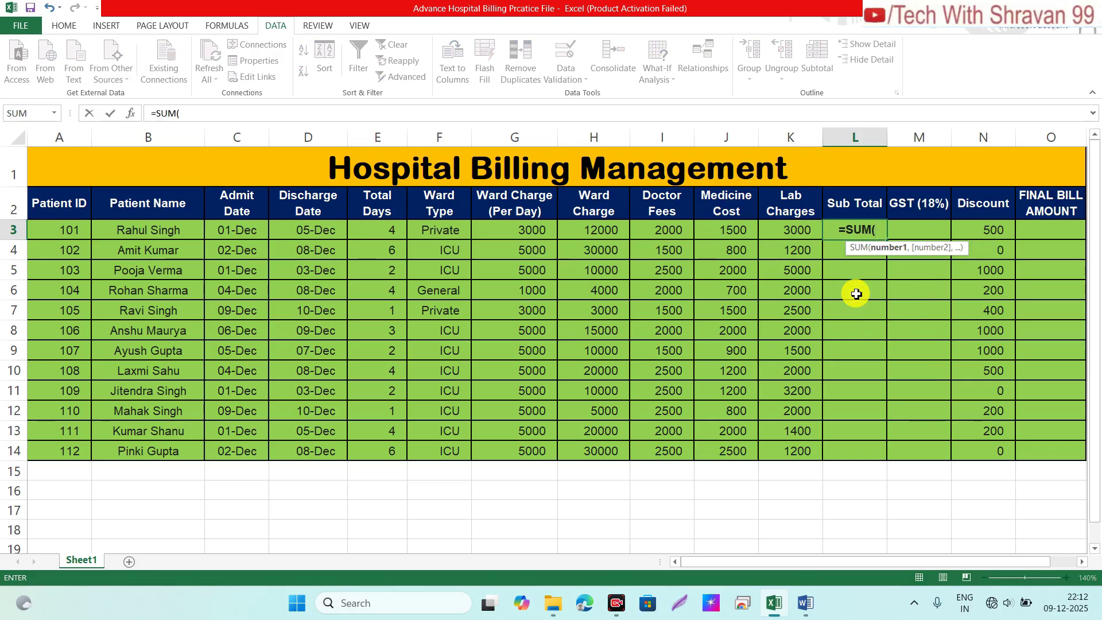
{"action": "left_click_drag", "start_coordinate": [594, 232], "coordinate": [769, 236]}
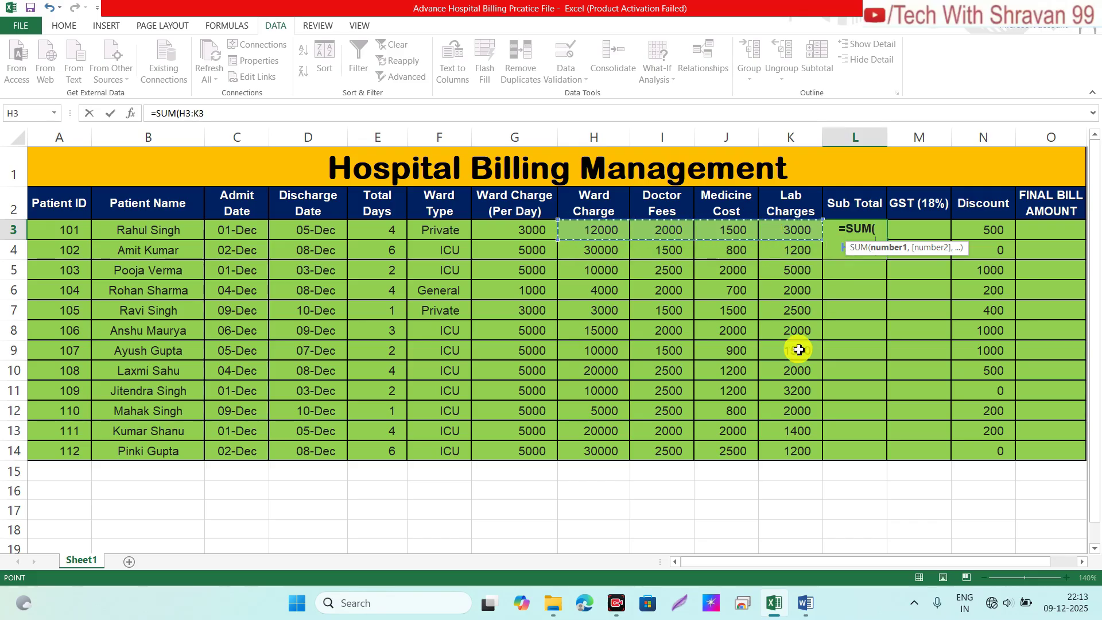
{"action": "type", "text": ")"}
{"action": "key", "text": "Return"}
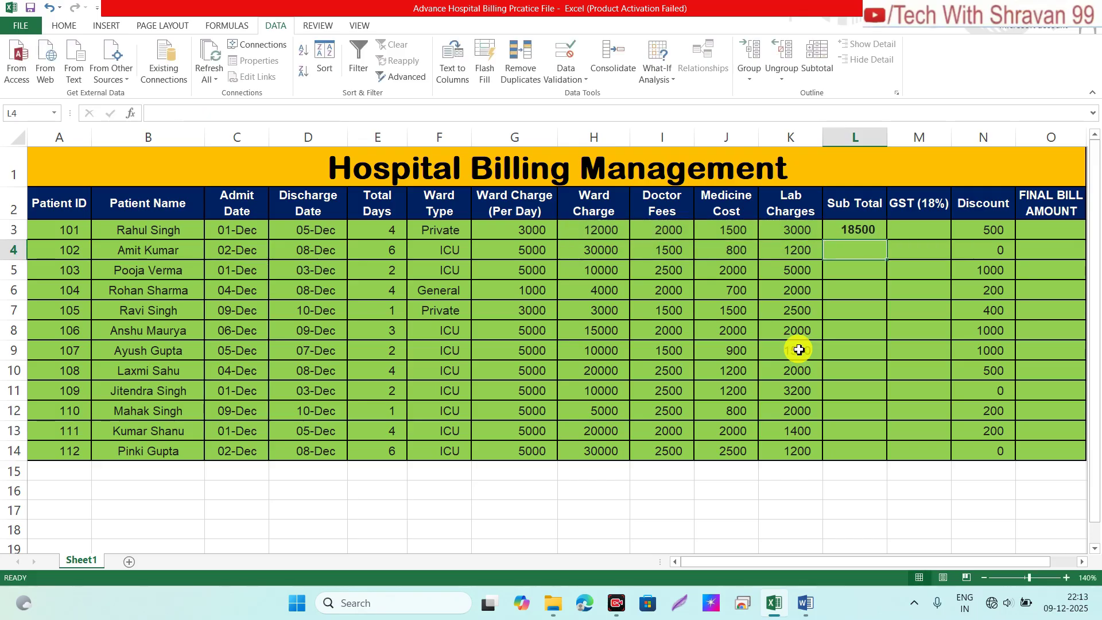
{"action": "left_click", "coordinate": [837, 230]}
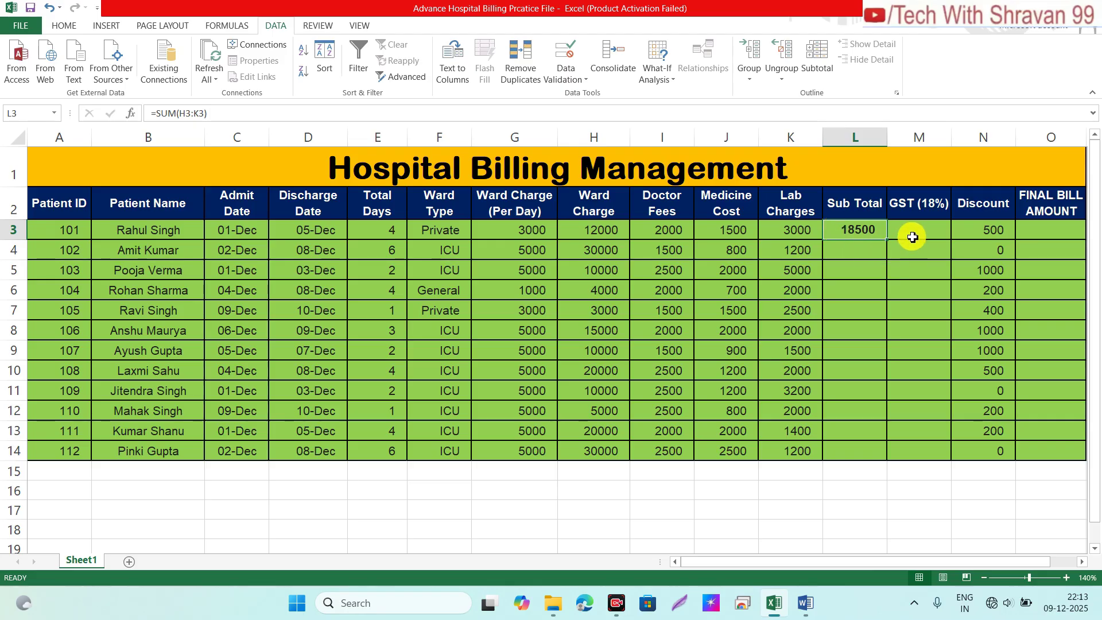
Calculate the first patient's GST in M3 with the formula =L3*18%
{"action": "left_click", "coordinate": [913, 235]}
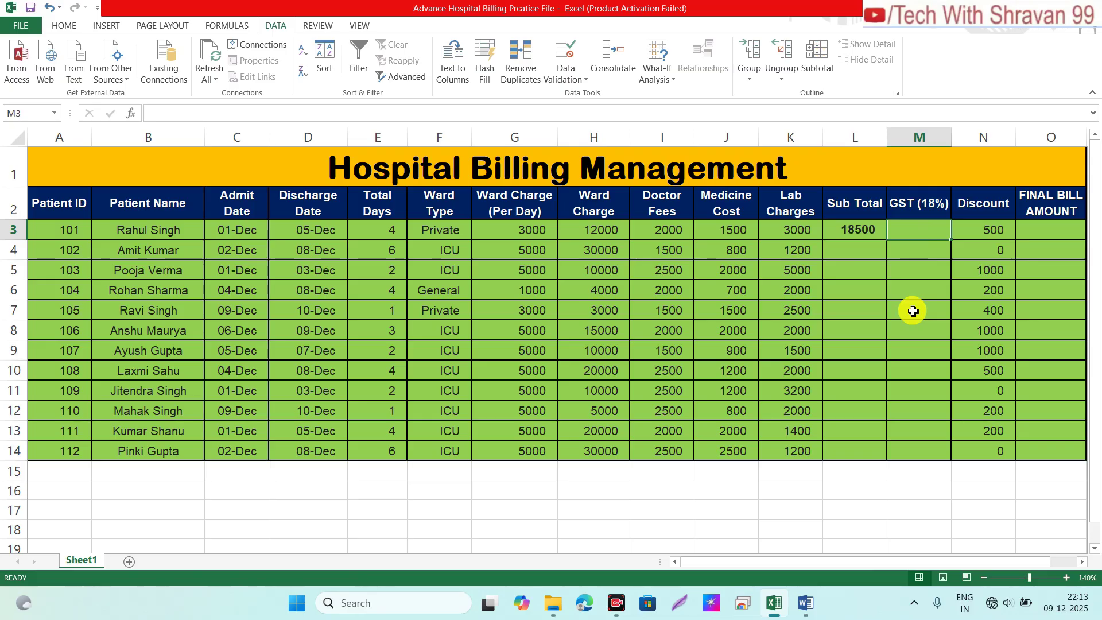
{"action": "type", "text": "="}
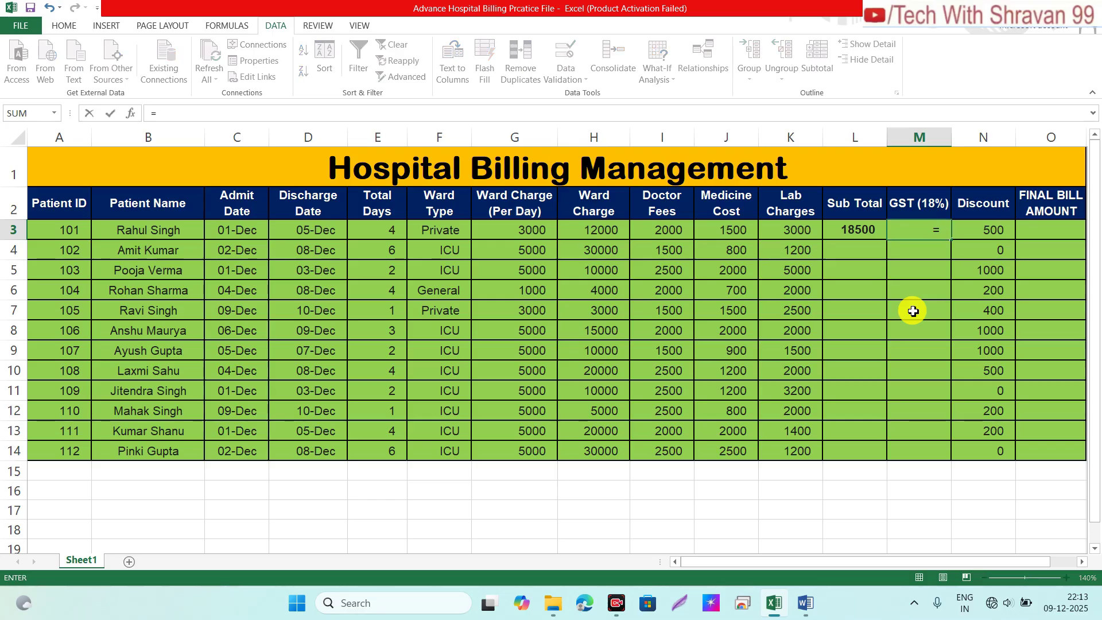
{"action": "left_click", "coordinate": [855, 230]}
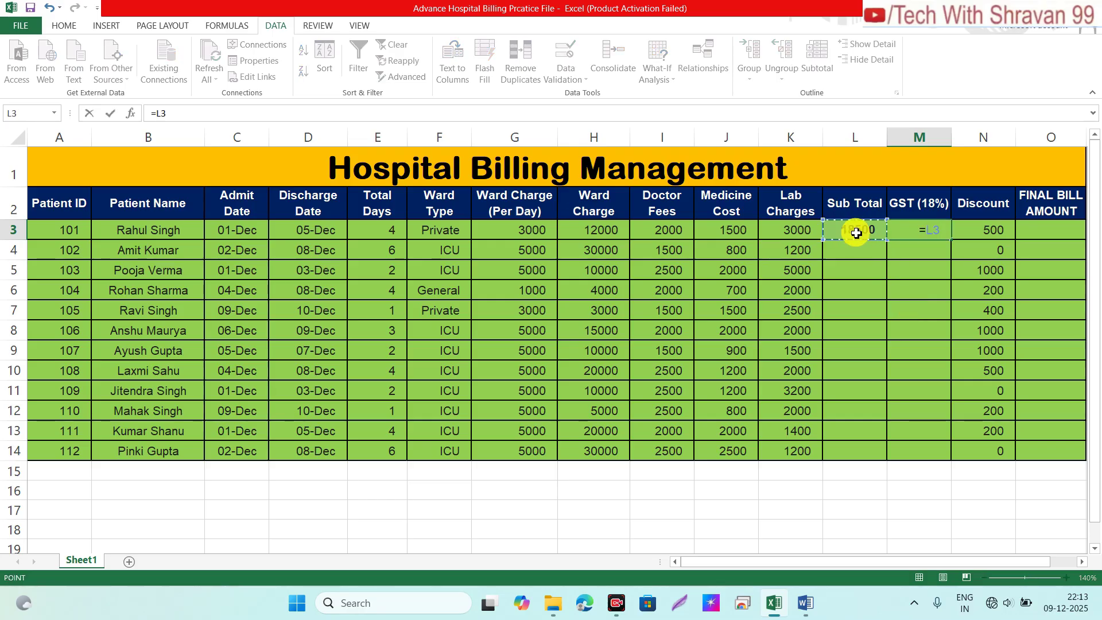
{"action": "type", "text": "*18%"}
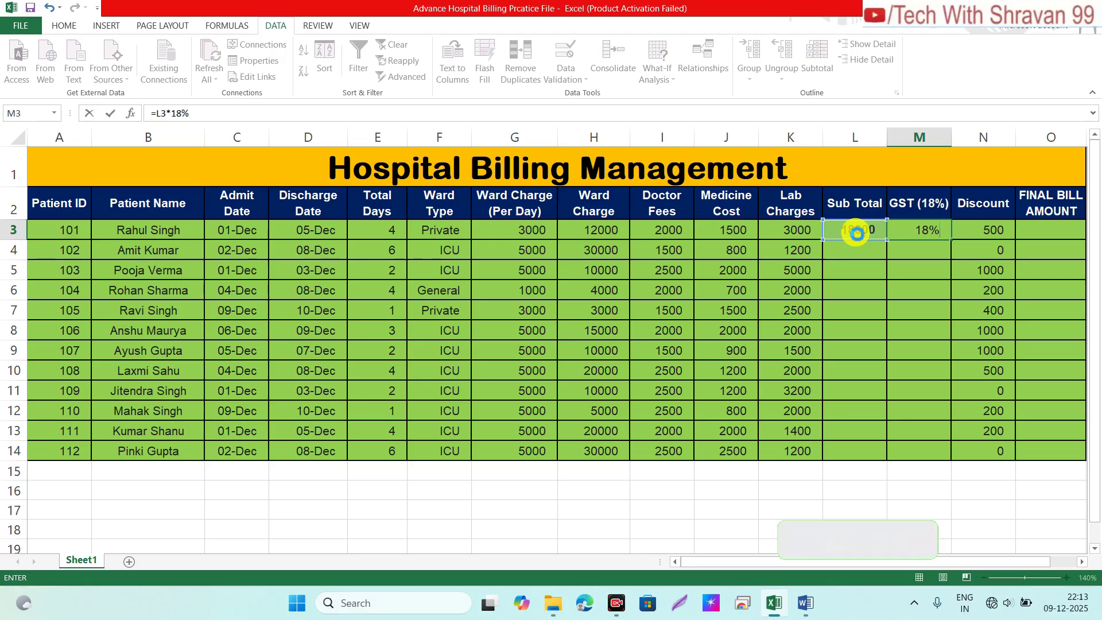
{"action": "key", "text": "ctrl+Return"}
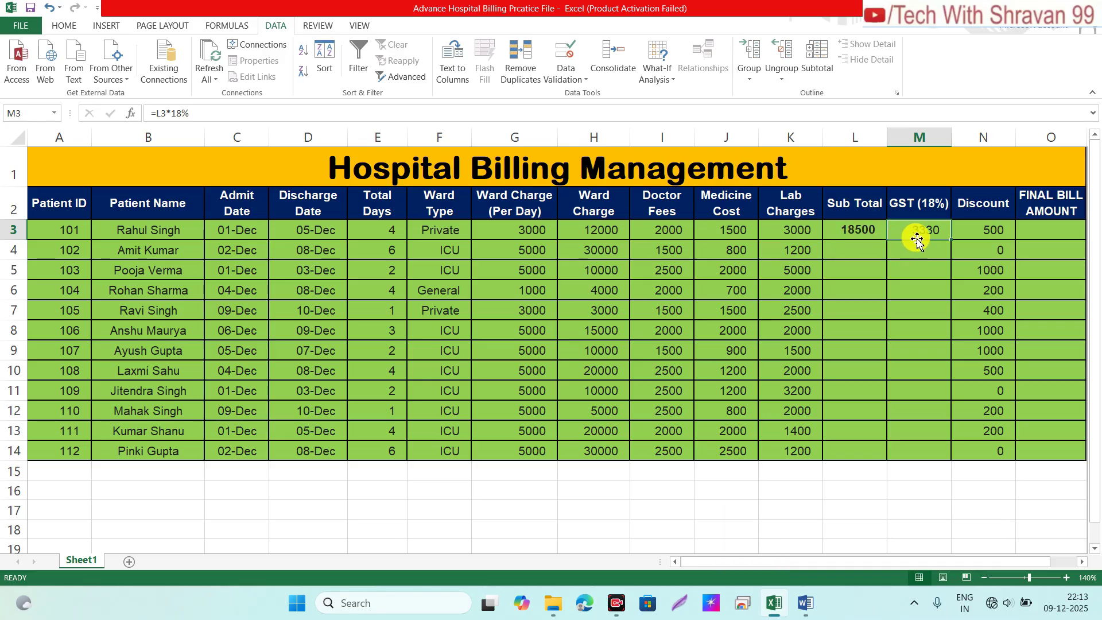
Fill the Sub Total formula from L3 down to L14 and the GST formula from M3 down to M14
{"action": "left_click", "coordinate": [855, 229]}
{"action": "left_click_drag", "start_coordinate": [888, 242], "coordinate": [878, 469]}
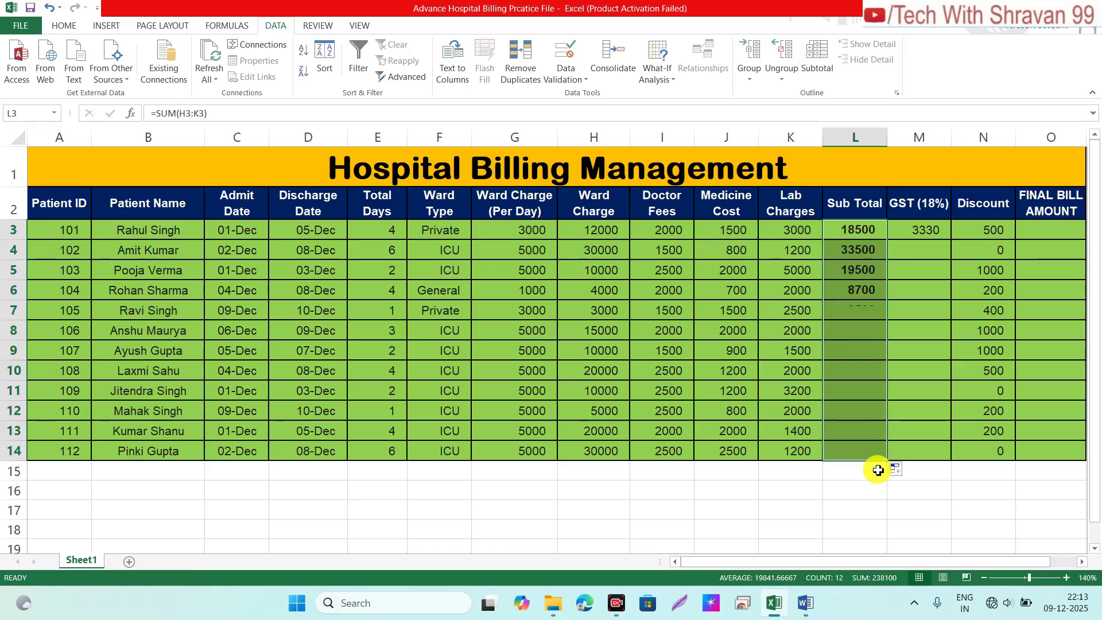
{"action": "left_click", "coordinate": [915, 233]}
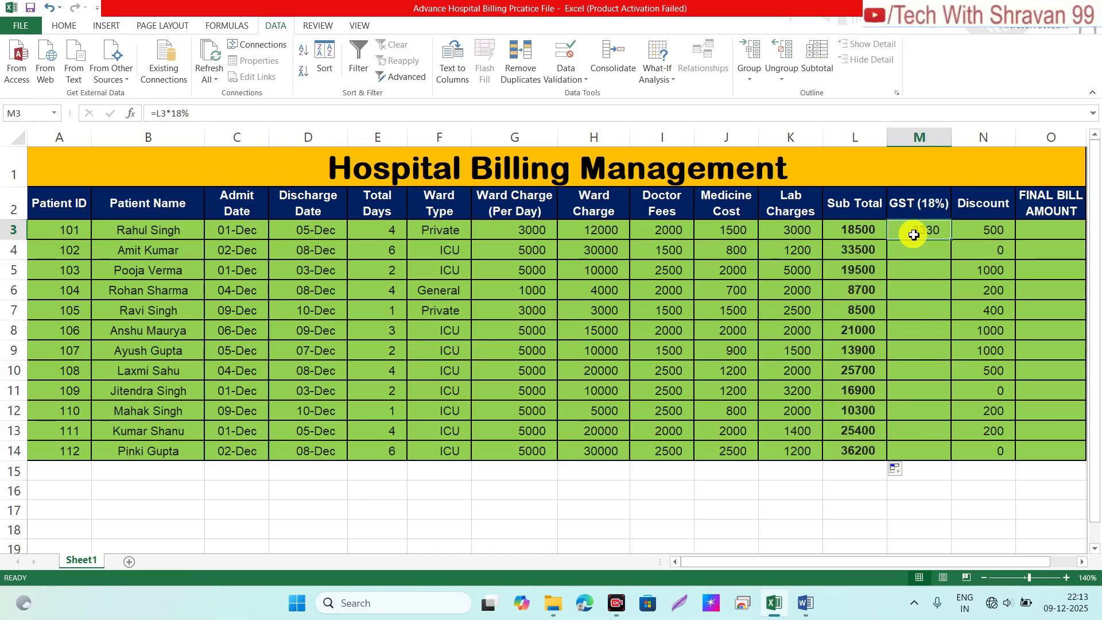
{"action": "left_click_drag", "start_coordinate": [951, 239], "coordinate": [953, 463]}
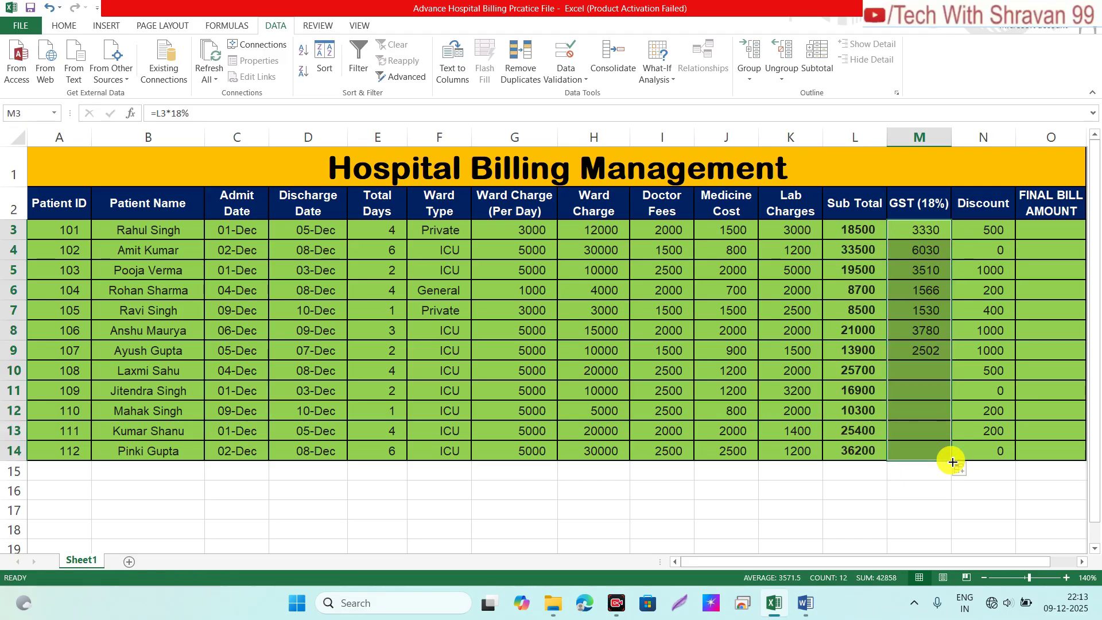
{"action": "left_click", "coordinate": [921, 330]}
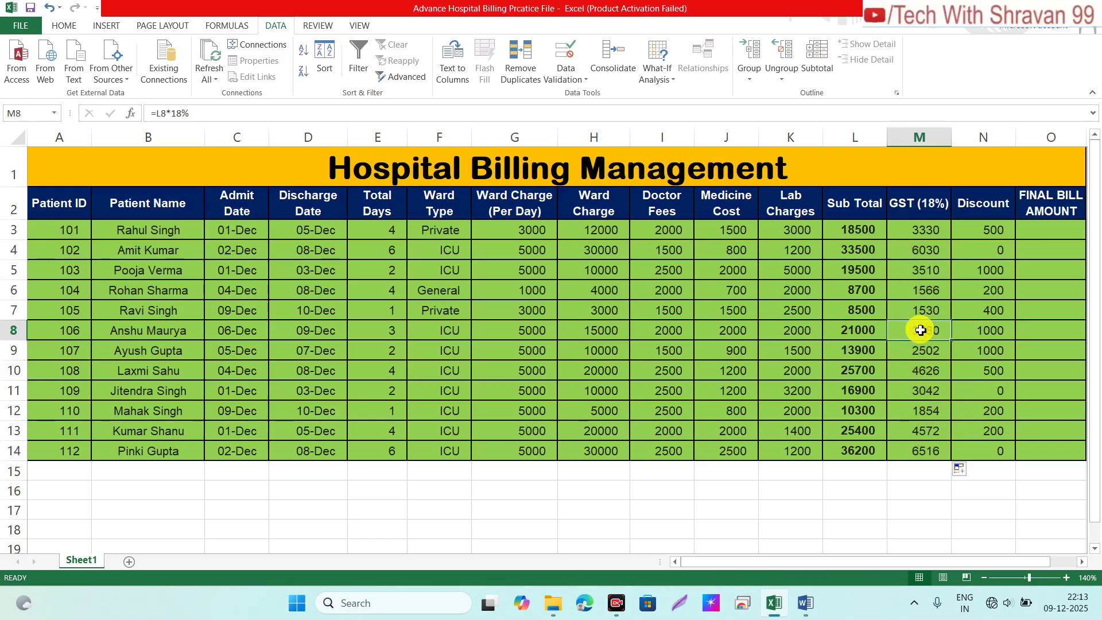
{"action": "left_click", "coordinate": [983, 230]}
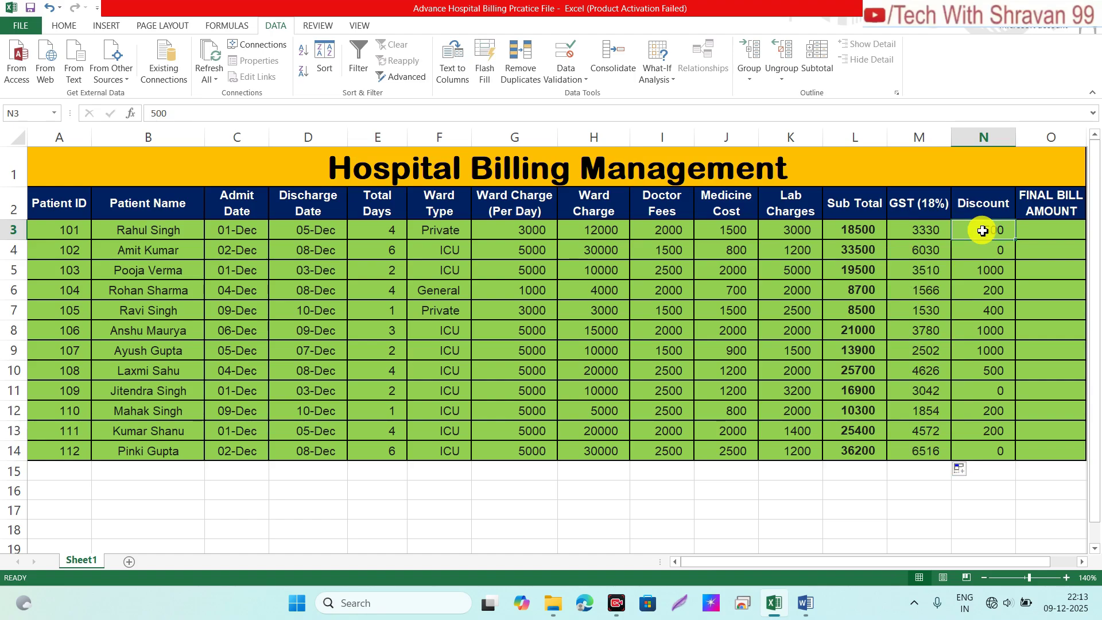
{"action": "left_click", "coordinate": [986, 272]}
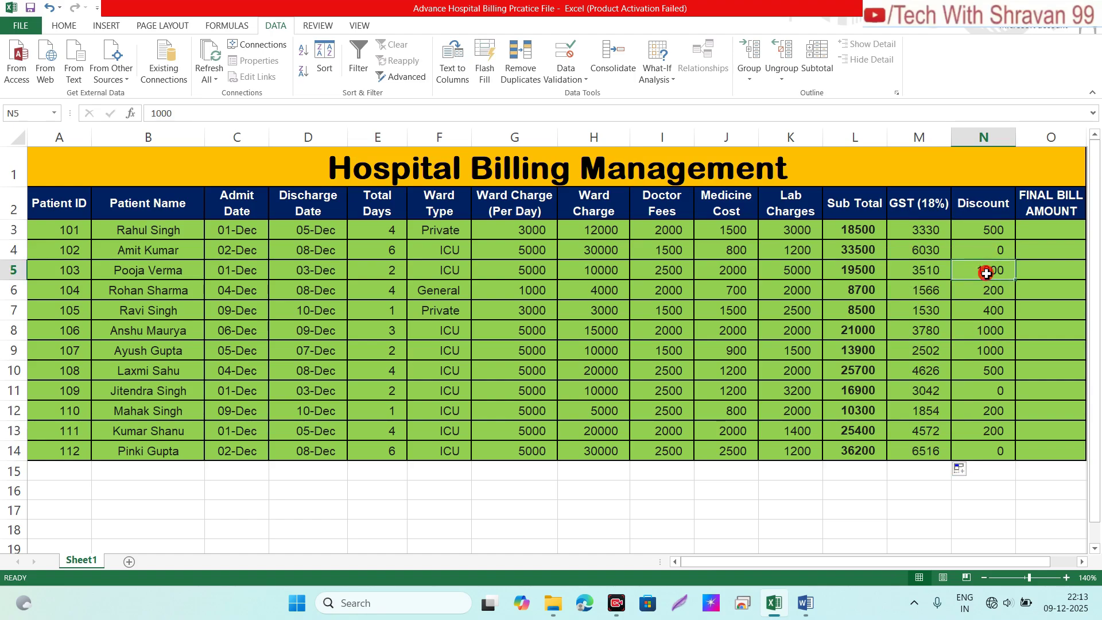
{"action": "left_click", "coordinate": [969, 228]}
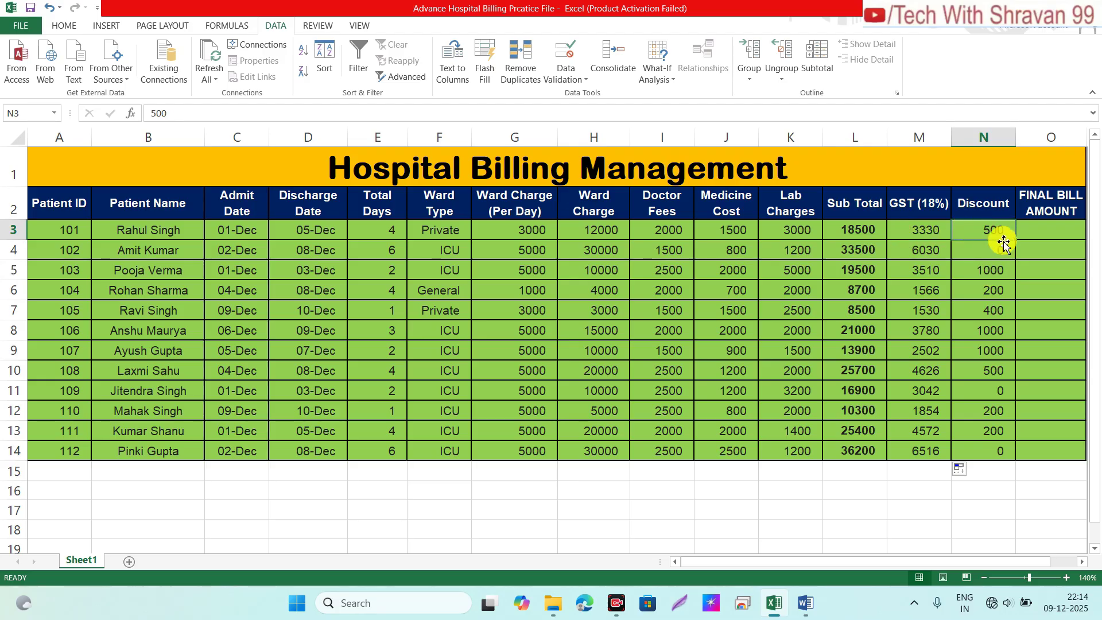
{"action": "left_click", "coordinate": [985, 277]}
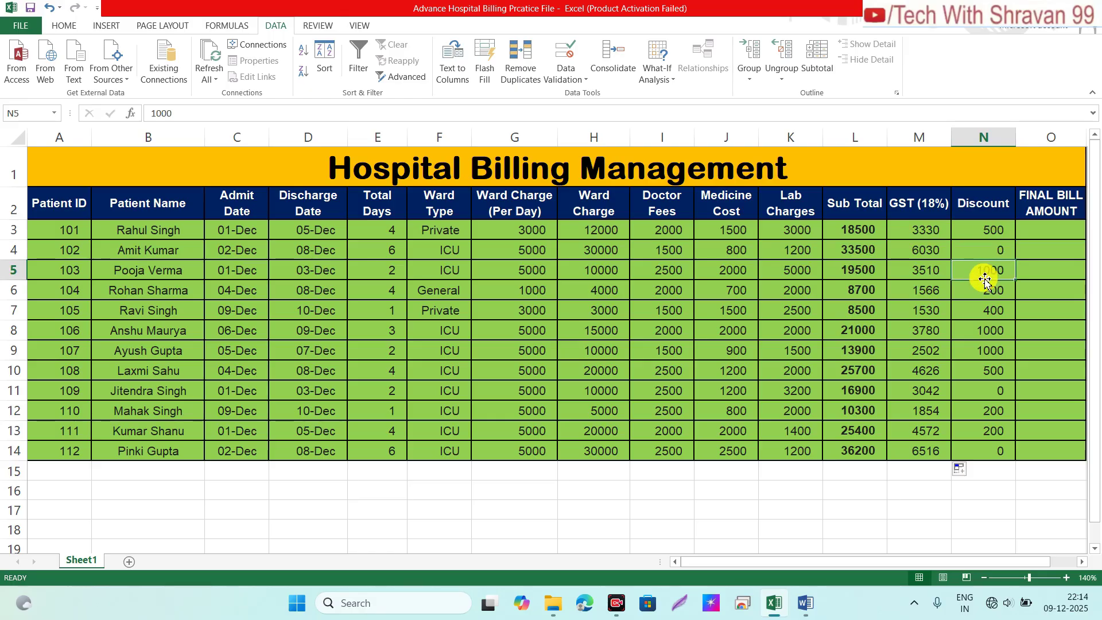
Calculate the first patient's Final Bill Amount in O3 with =L3+M3-N3, adding GST to the Sub Total and subtracting the Discount
{"action": "left_click", "coordinate": [1045, 231]}
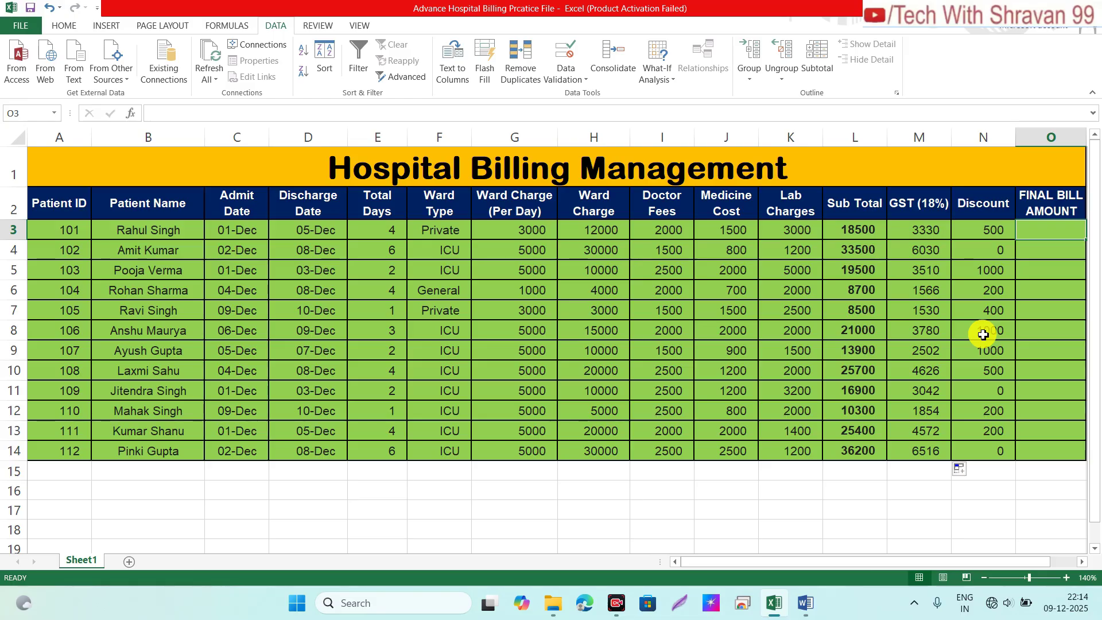
{"action": "type", "text": "="}
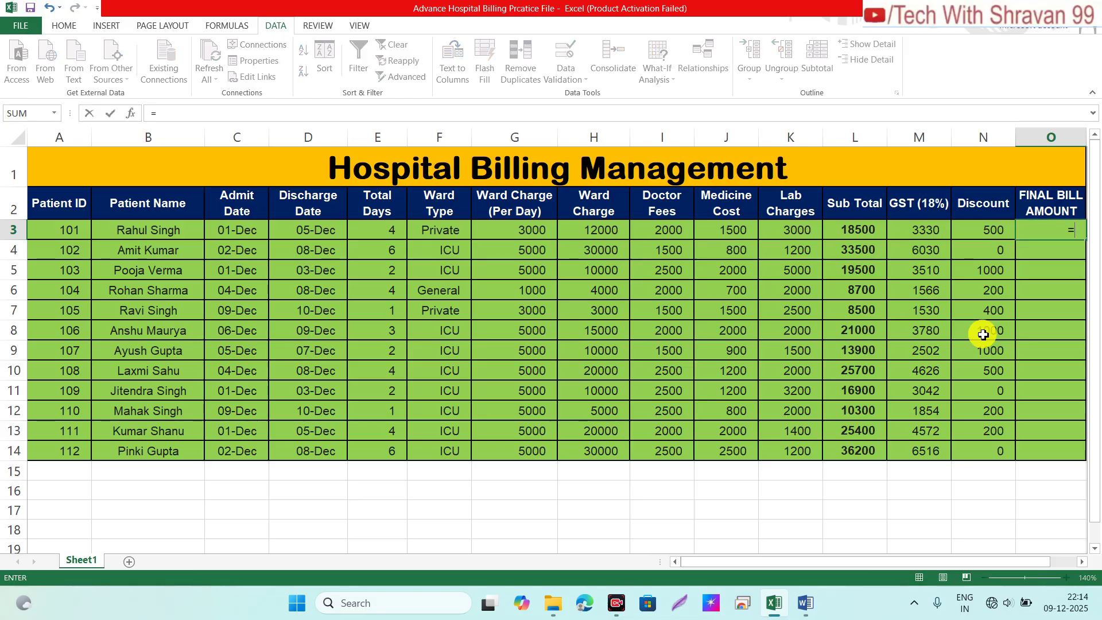
{"action": "left_click", "coordinate": [838, 231]}
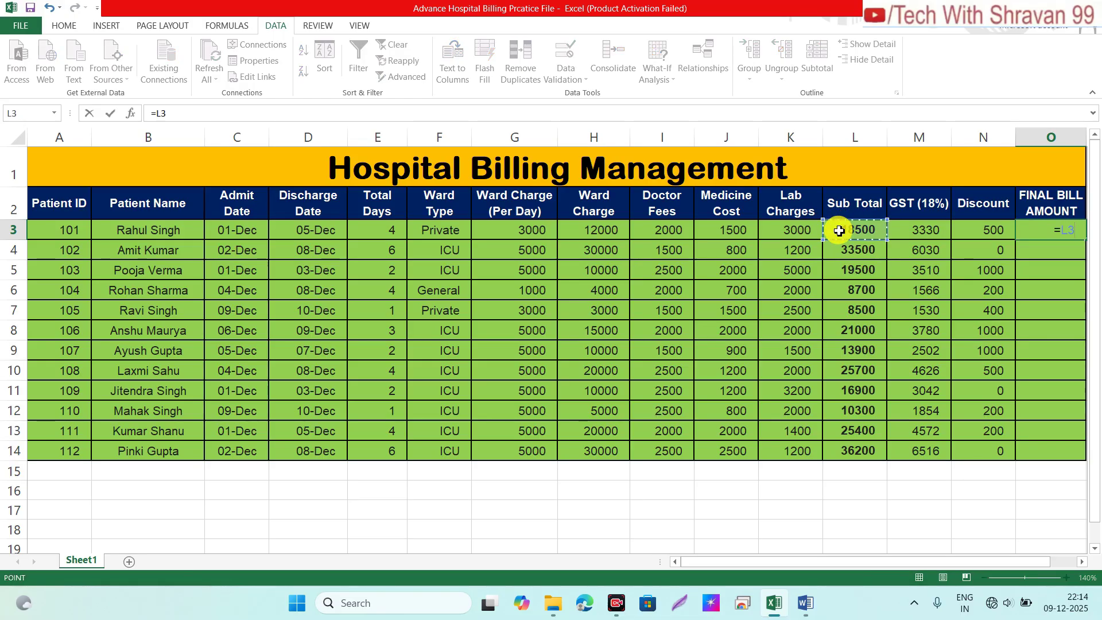
{"action": "type", "text": "+"}
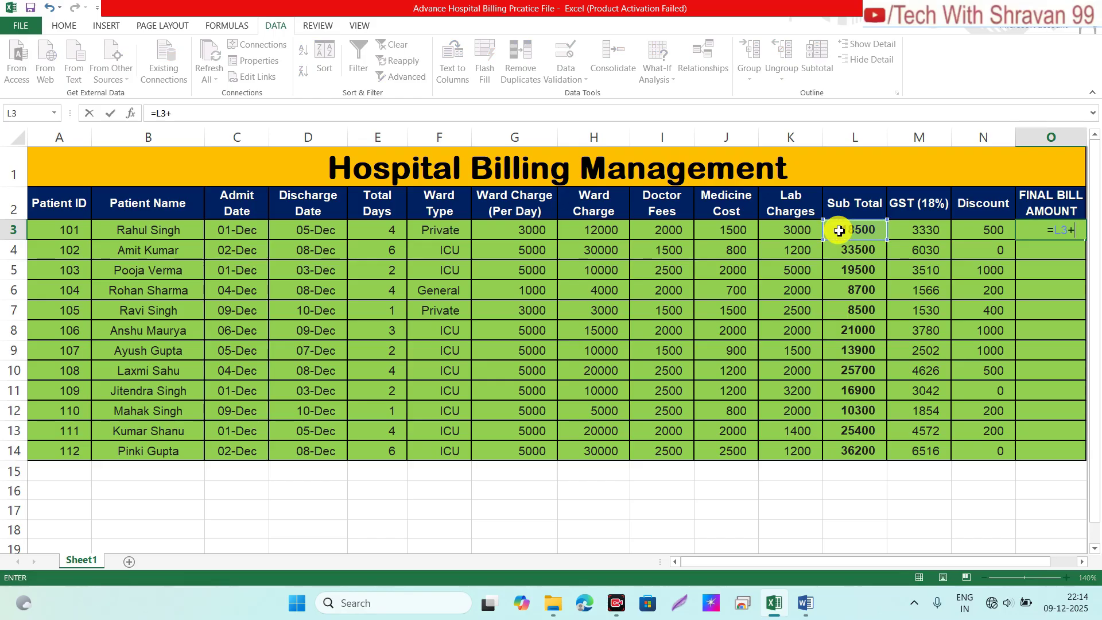
{"action": "left_click", "coordinate": [915, 230]}
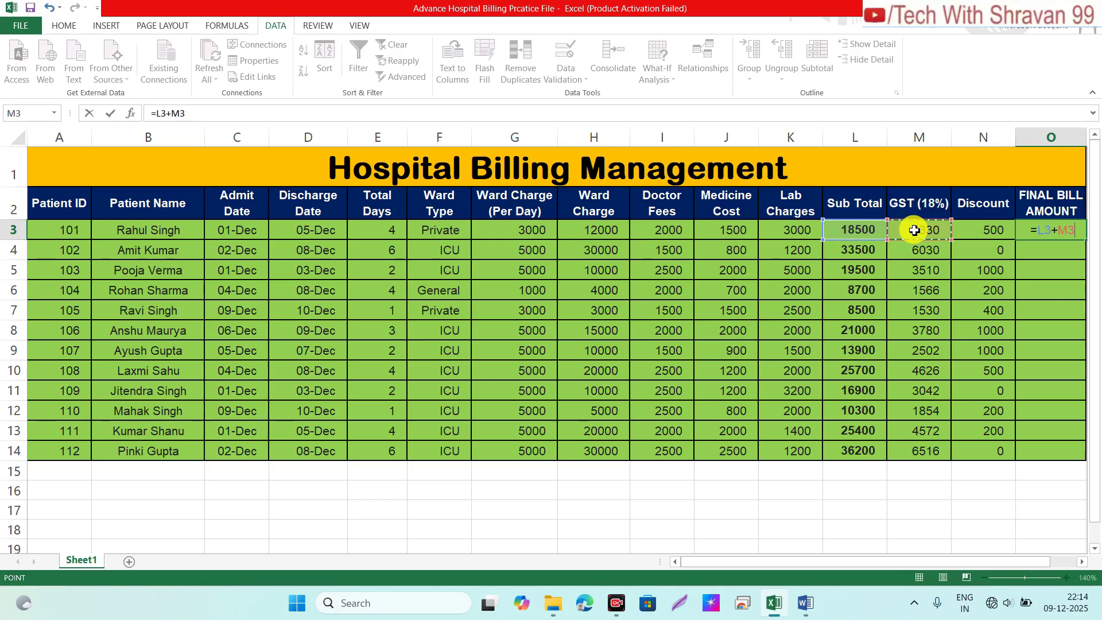
{"action": "type", "text": "-"}
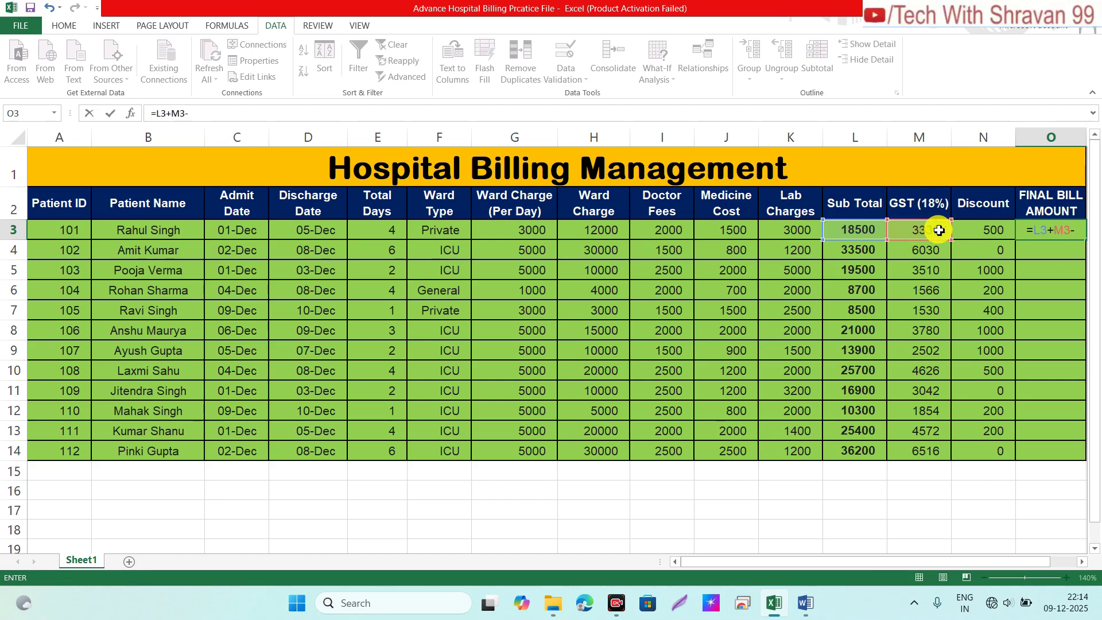
{"action": "left_click", "coordinate": [981, 233]}
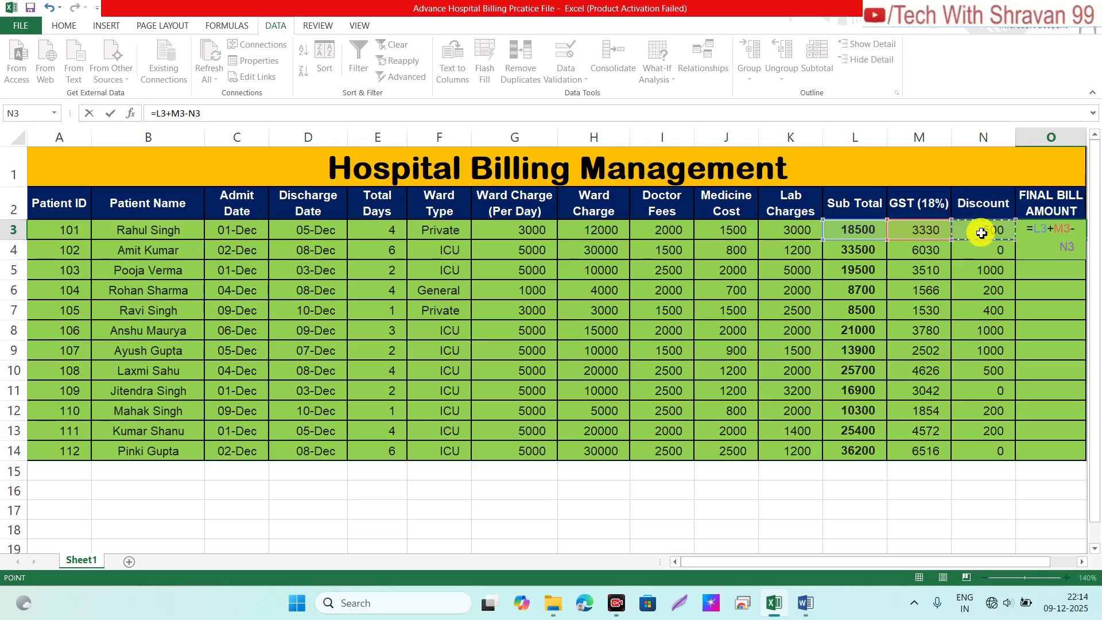
{"action": "key", "text": "Return"}
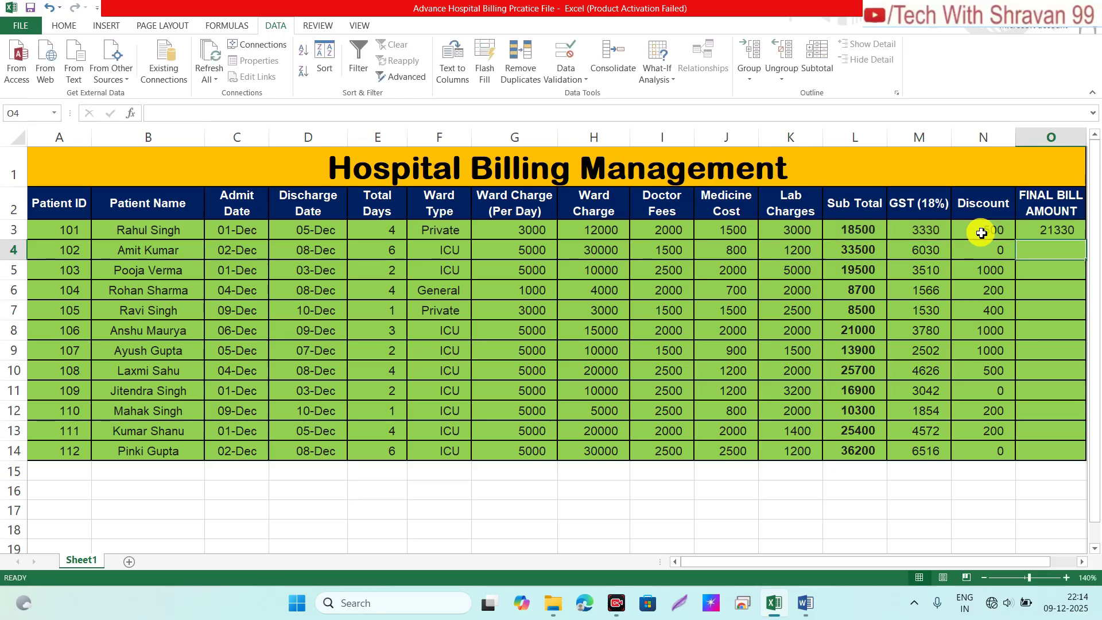
Fill the Final Bill Amount formula from O3 down to O14 for all remaining patients
{"action": "left_click", "coordinate": [1049, 232]}
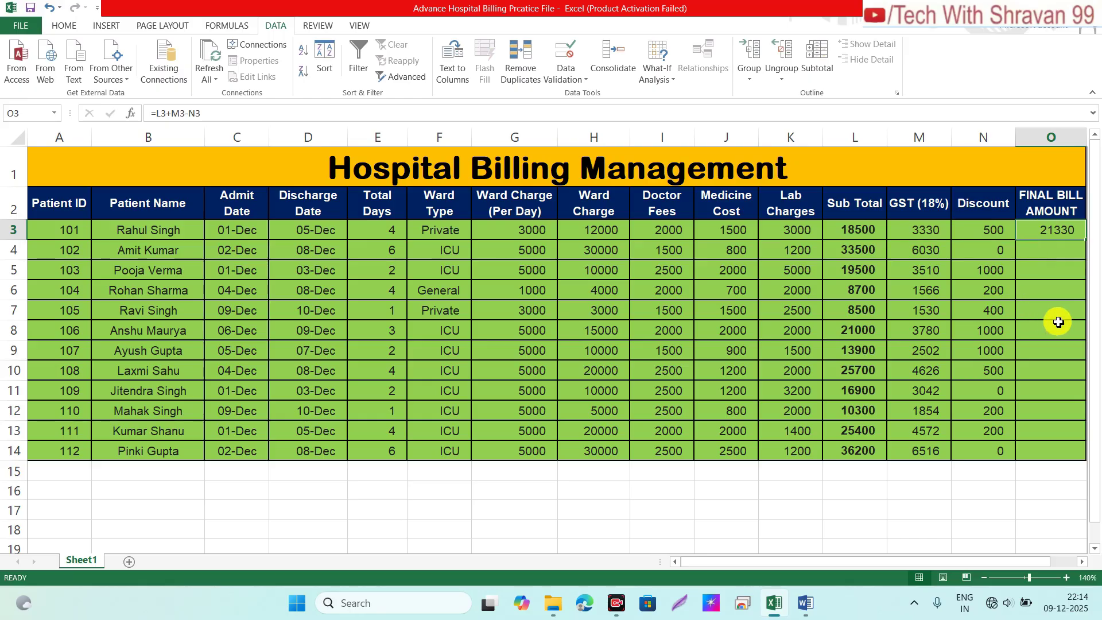
{"action": "double_click", "coordinate": [1086, 239]}
{"action": "left_click", "coordinate": [1059, 237]}
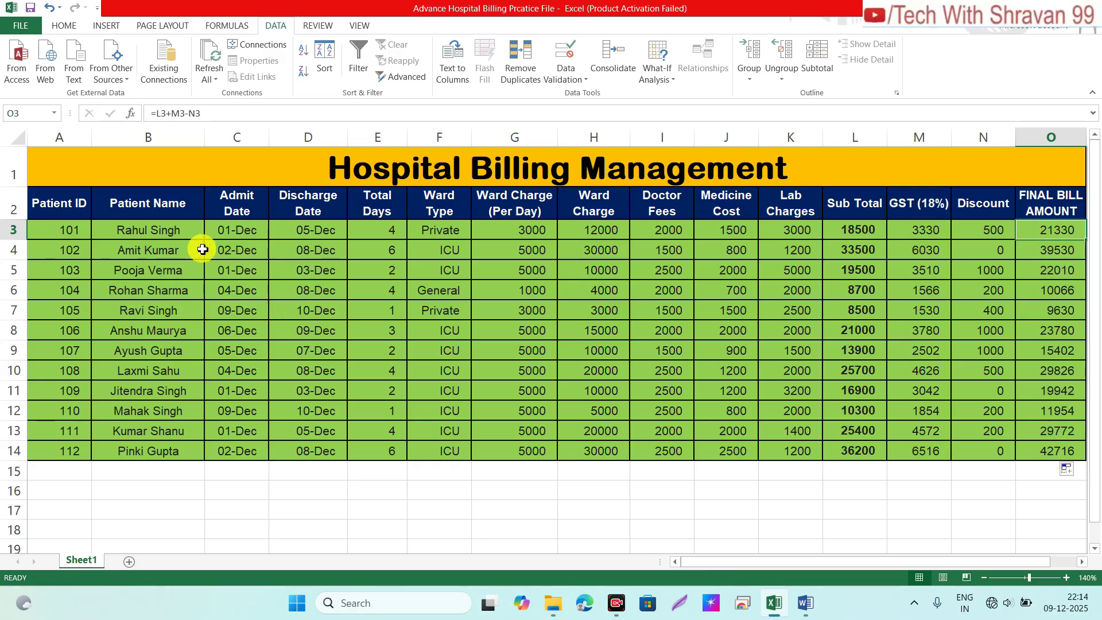
{"action": "left_click", "coordinate": [178, 239]}
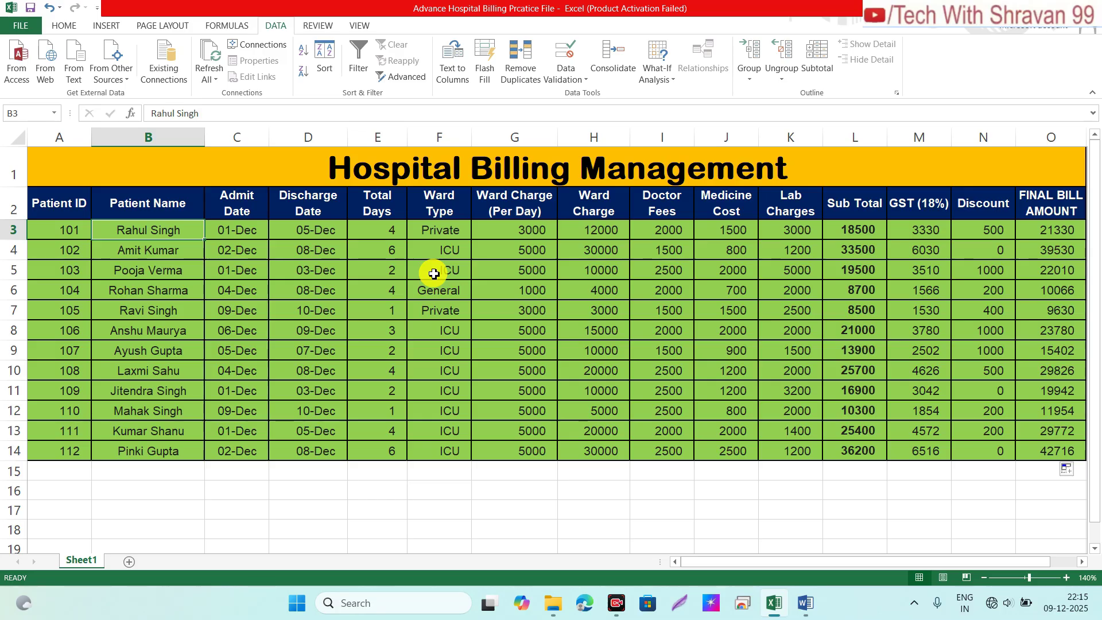
{"action": "left_click", "coordinate": [386, 254]}
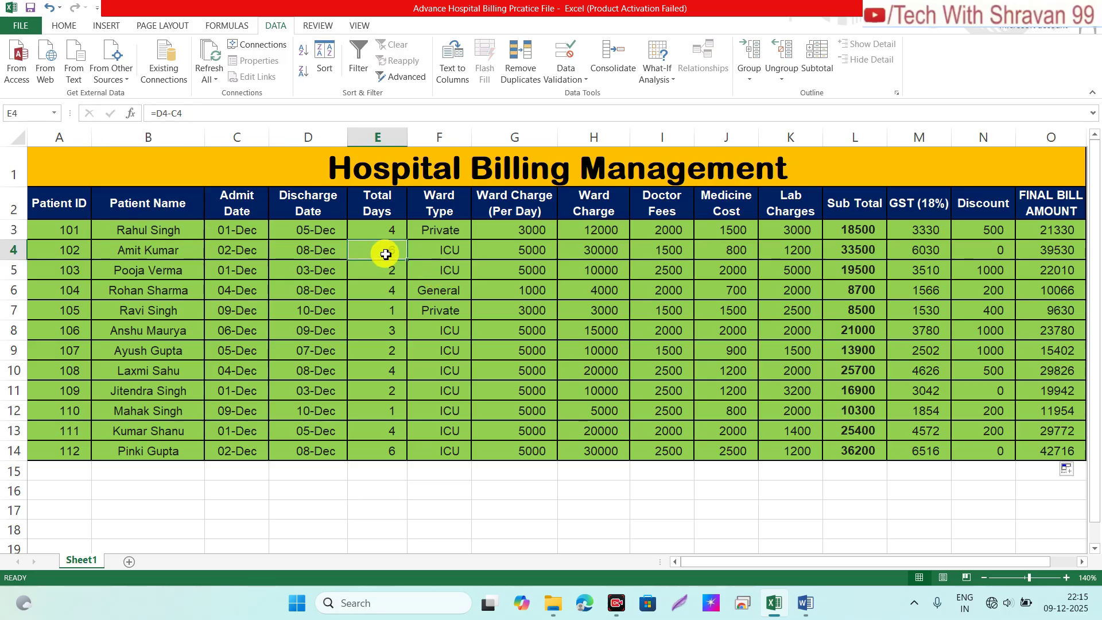